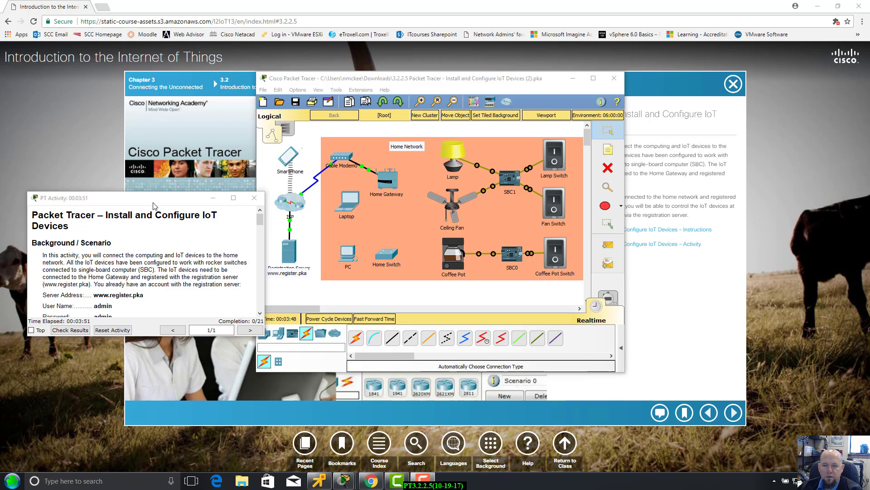
# Move the Packet Tracer home network window to the right side of the screen, clear of the course page.
pyautogui.moveTo(154, 198); pyautogui.dragTo(152, 199)
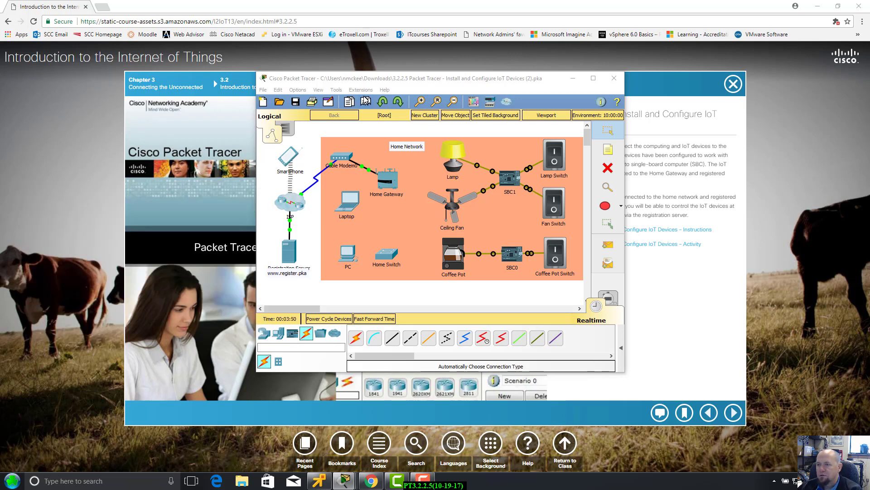
pyautogui.moveTo(396, 83); pyautogui.dragTo(363, 102)
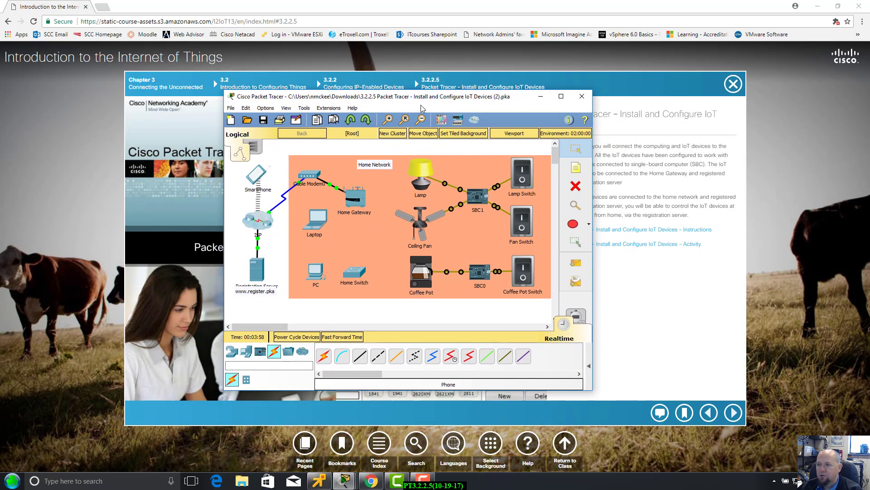
pyautogui.moveTo(421, 102); pyautogui.dragTo(595, 69)
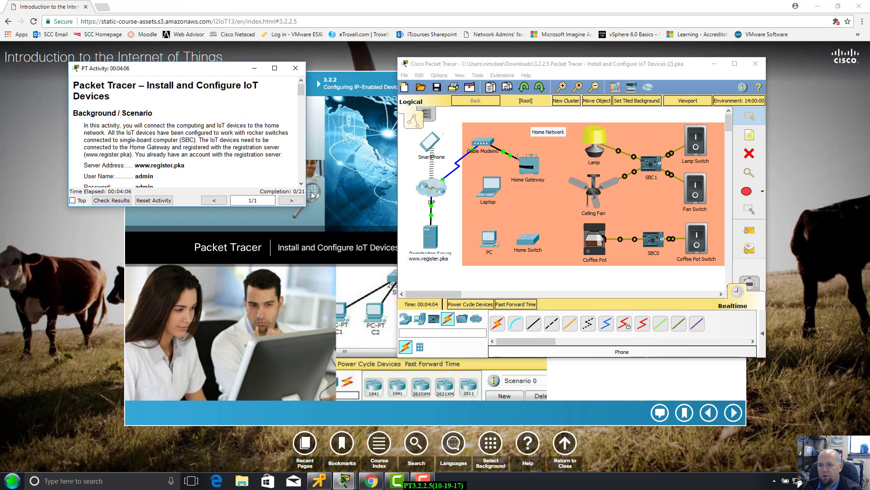
# Enlarge the activity instructions window and scroll down to the Part 1 wired-network steps.
pyautogui.moveTo(305, 209); pyautogui.dragTo(407, 425)
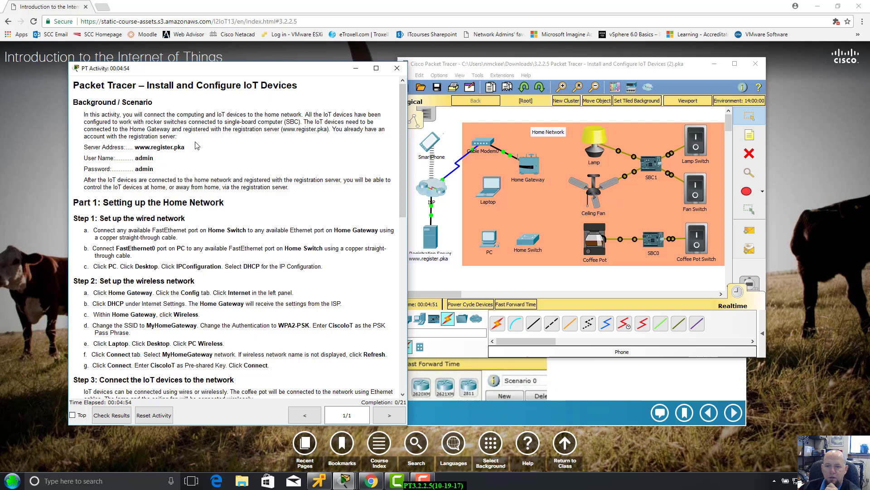
pyautogui.scroll(-1, 159, 177)
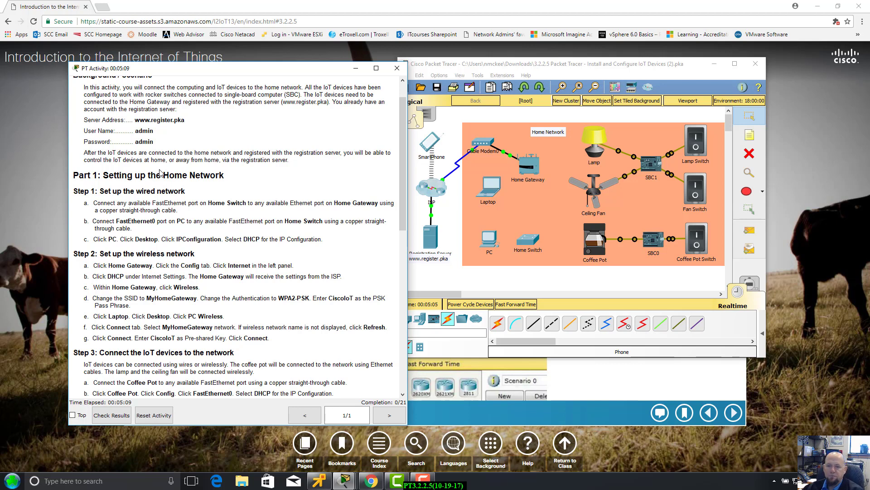
pyautogui.scroll(-3, 159, 172)
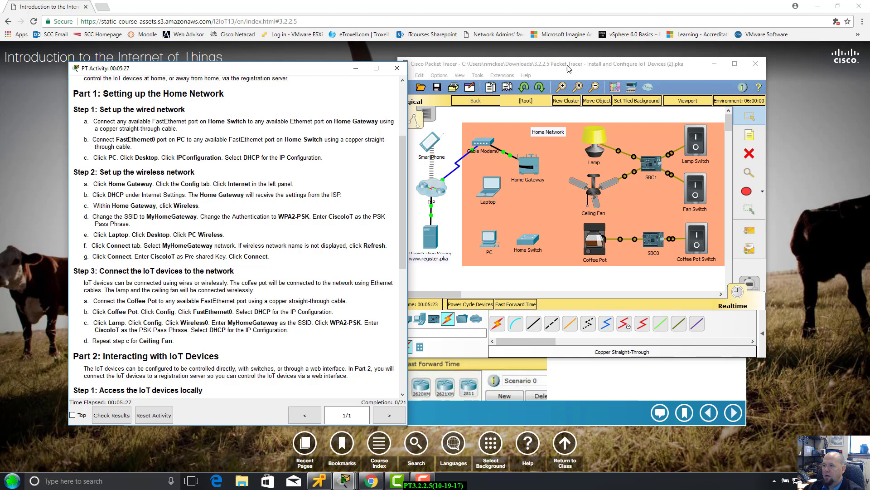
# Cable Home Switch FastEthernet0/1 to Home Gateway Ethernet 1 with copper straight-through, then fast-forward time.
pyautogui.moveTo(569, 66); pyautogui.dragTo(576, 65)
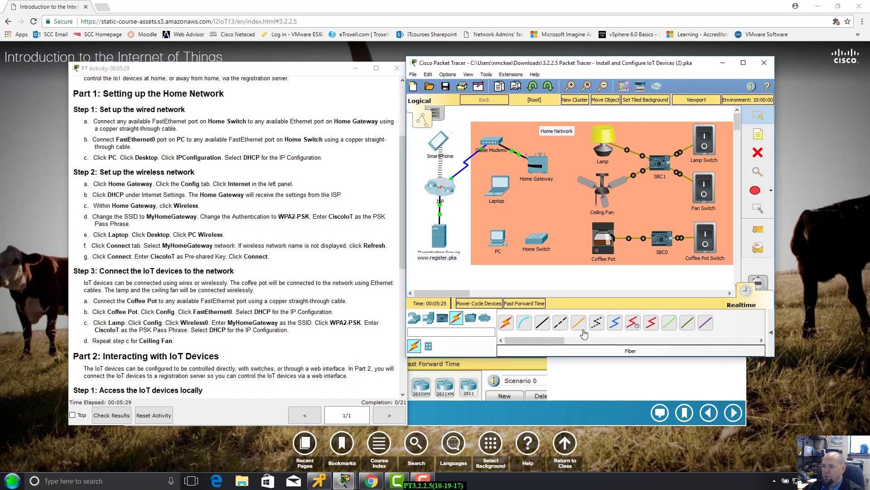
pyautogui.click(418, 321)
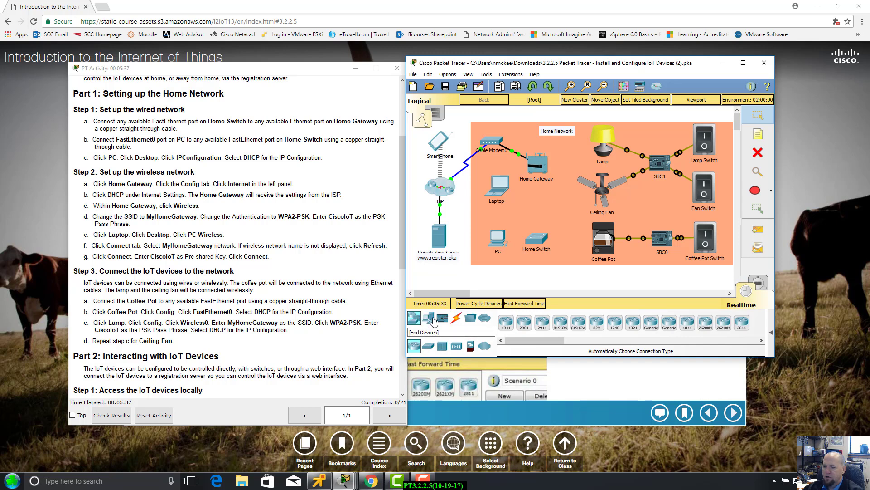
pyautogui.click(457, 319)
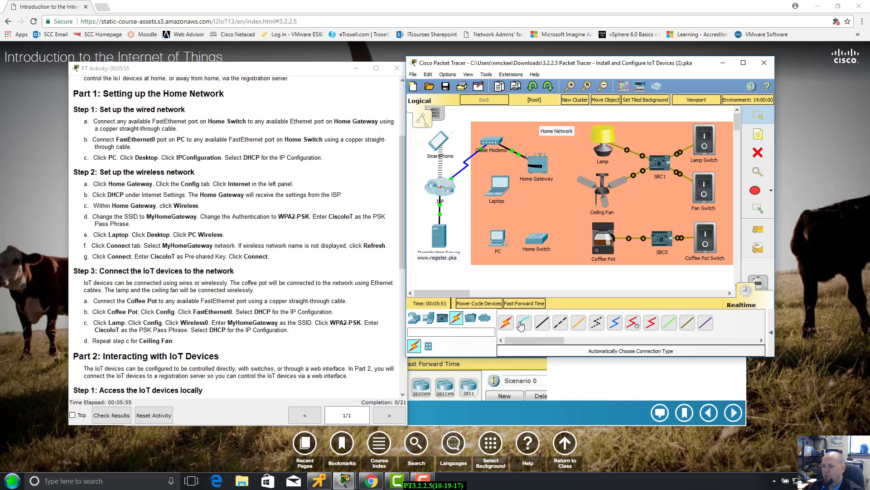
pyautogui.click(543, 325)
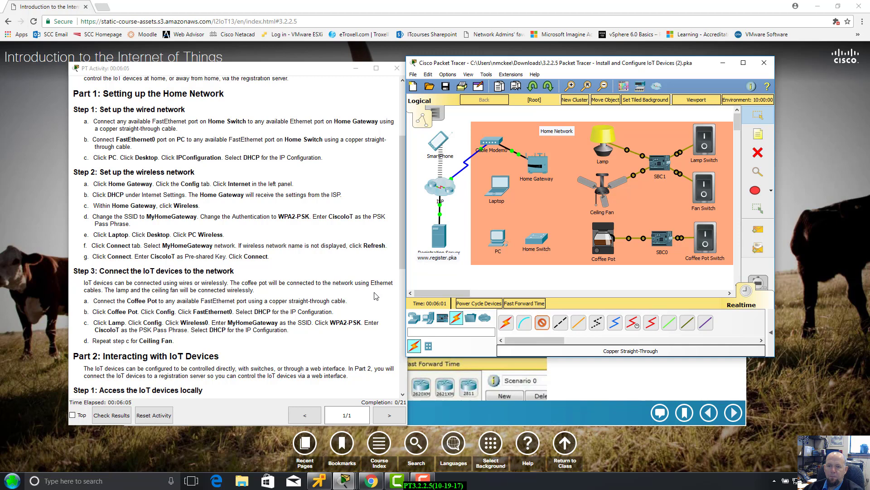
pyautogui.click(544, 242)
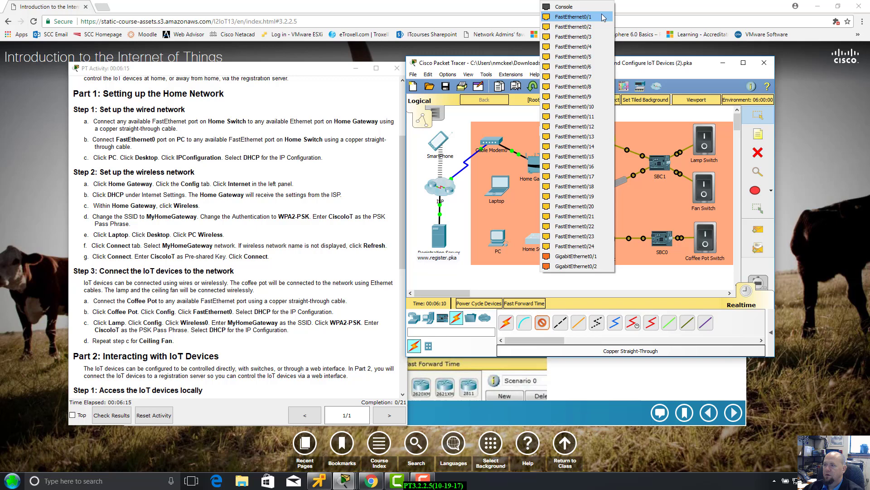
pyautogui.click(604, 17)
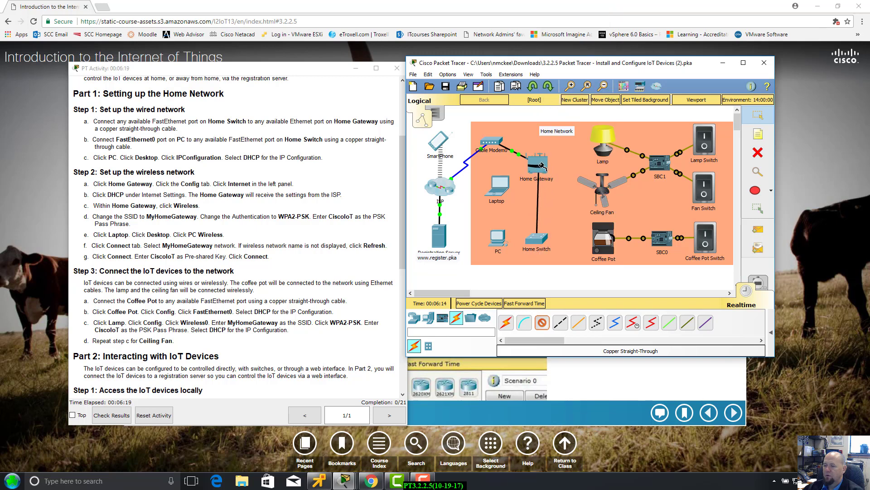
pyautogui.click(542, 166)
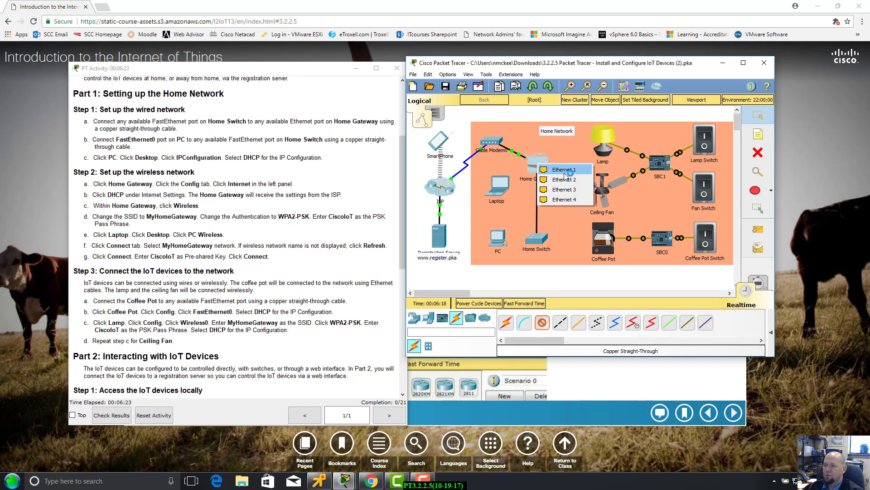
pyautogui.click(564, 169)
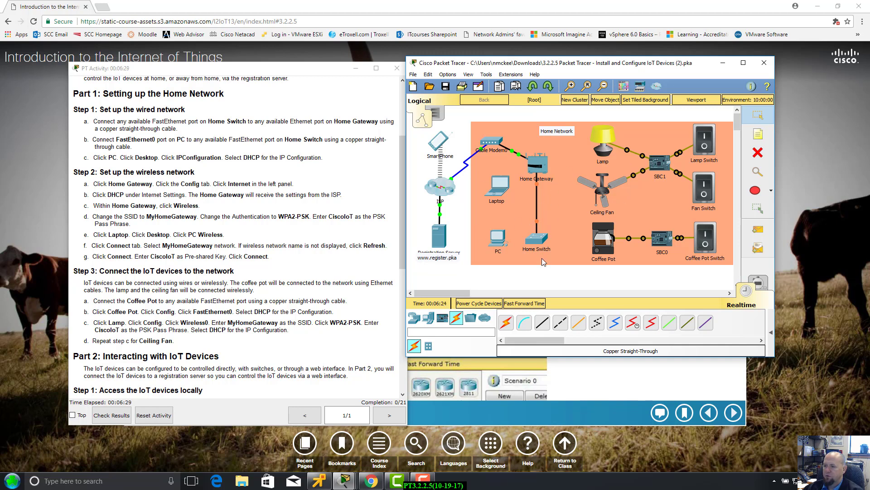
pyautogui.click(523, 307)
pyautogui.moveTo(536, 185)
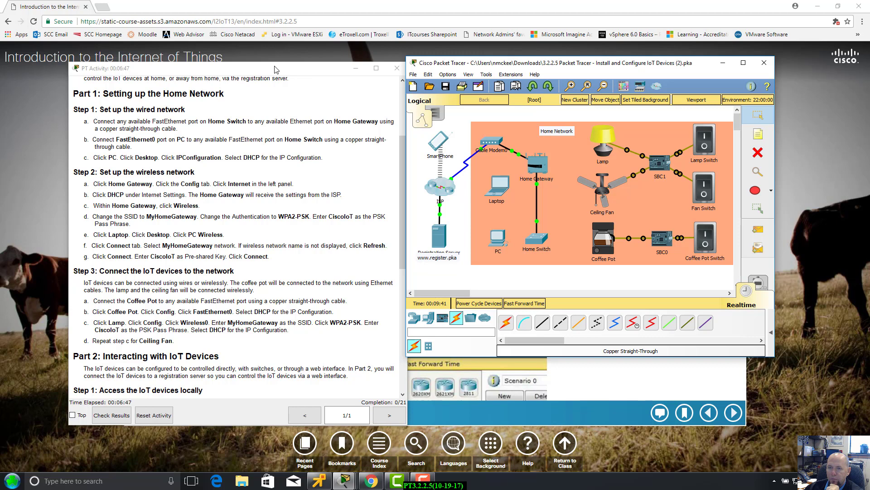
# Cable the PC's FastEthernet0 to Home Switch FastEthernet0/2 with copper straight-through, then fast-forward time.
pyautogui.moveTo(278, 68); pyautogui.dragTo(276, 61)
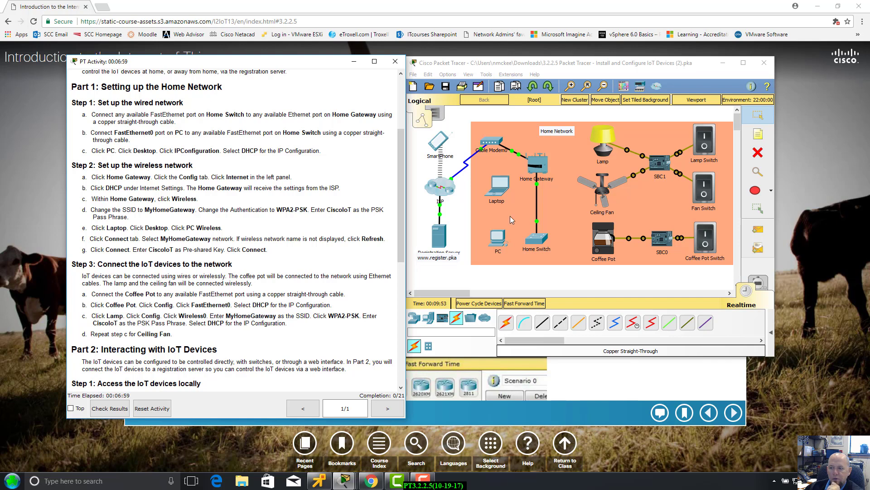
pyautogui.scroll(1, 224, 148)
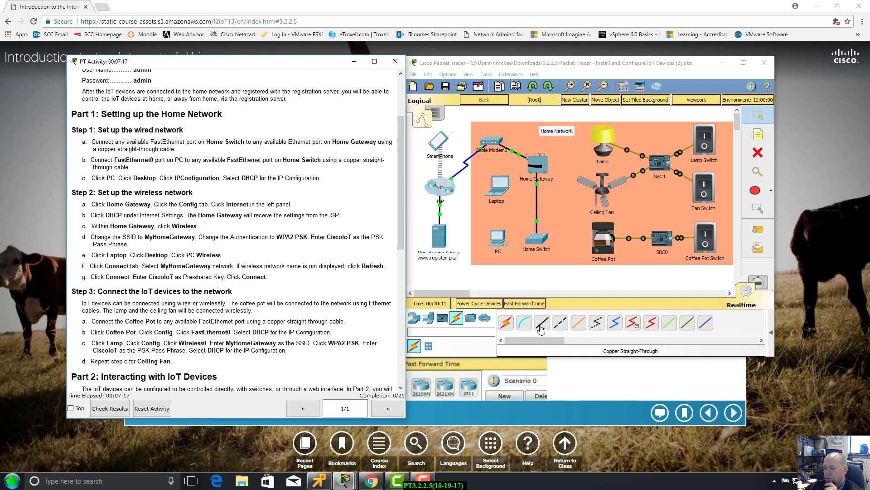
pyautogui.click(541, 323)
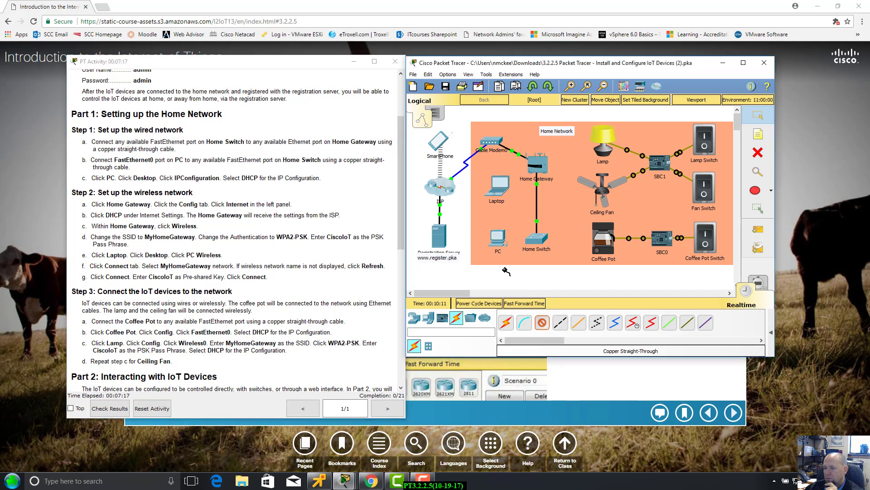
pyautogui.click(497, 237)
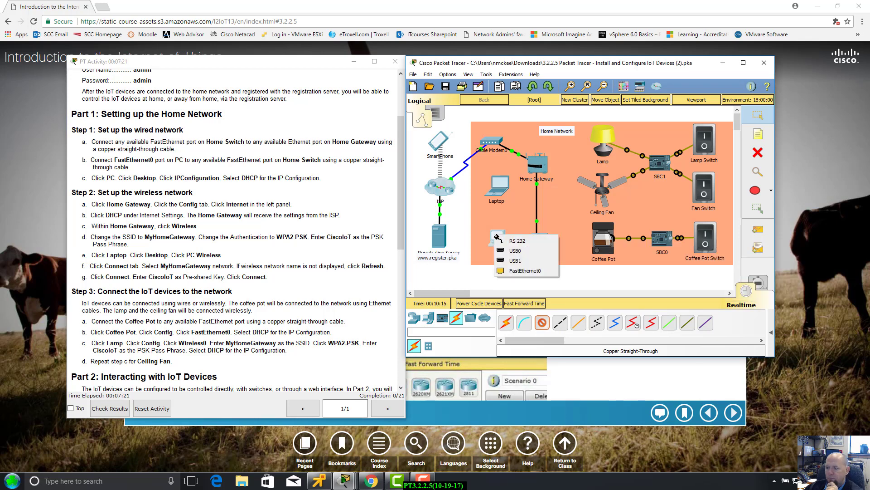
pyautogui.click(518, 272)
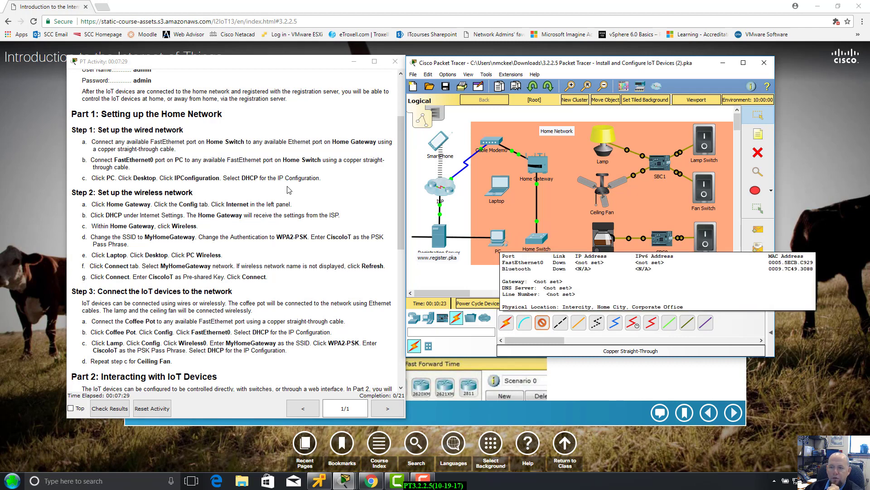
pyautogui.click(537, 238)
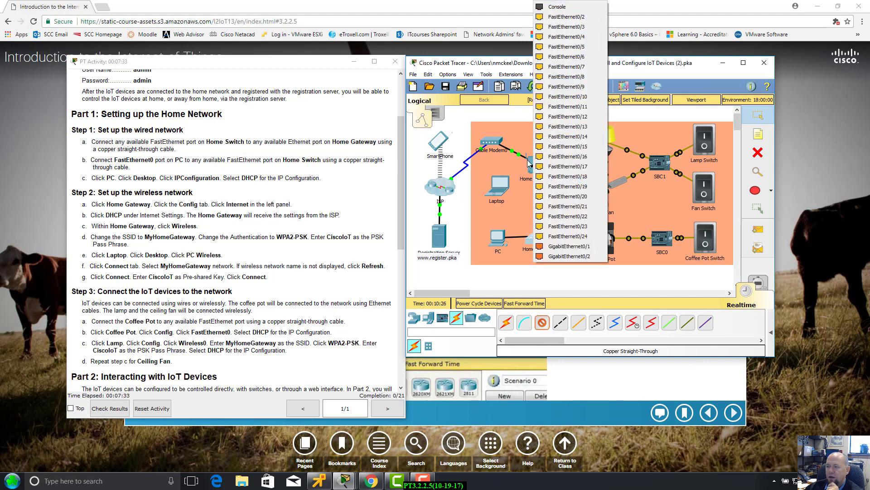
pyautogui.click(563, 18)
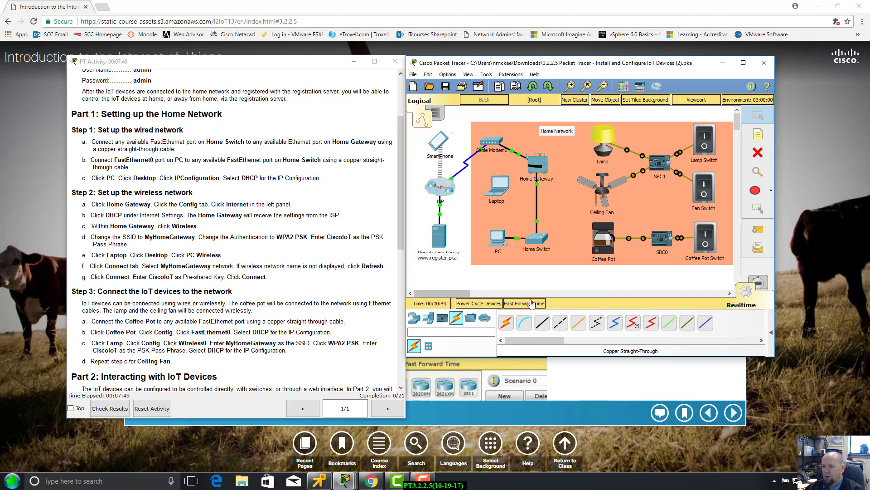
pyautogui.click(530, 304)
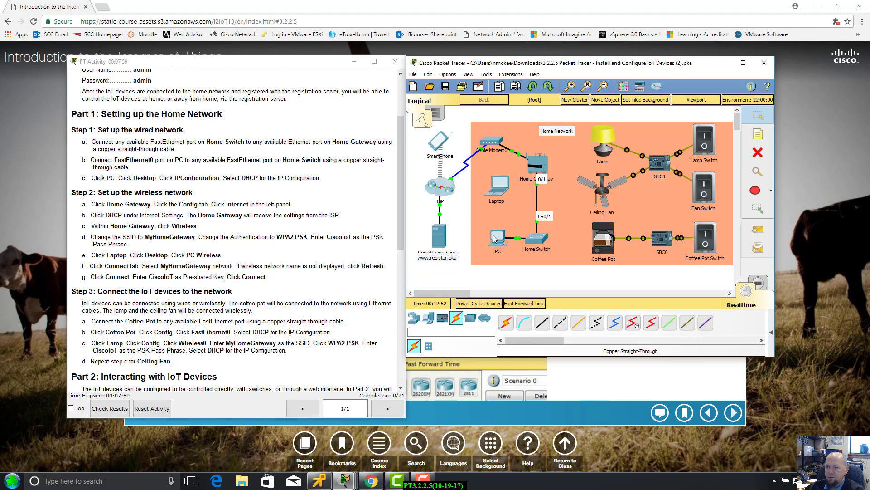
pyautogui.click(496, 239)
# Set the PC's IP configuration to DHCP, getting 192.168.25.100 with gateway 192.168.25.254, then close it.
pyautogui.moveTo(449, 70); pyautogui.dragTo(618, 74)
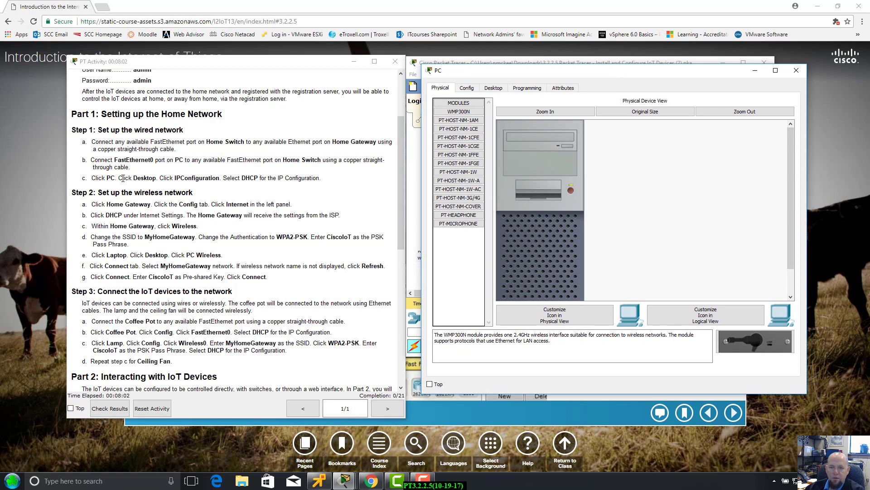
pyautogui.click(493, 88)
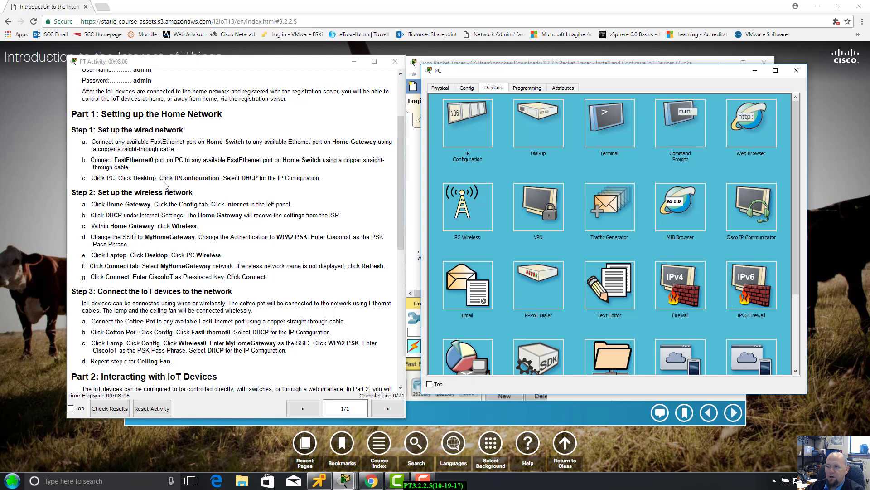
pyautogui.click(457, 131)
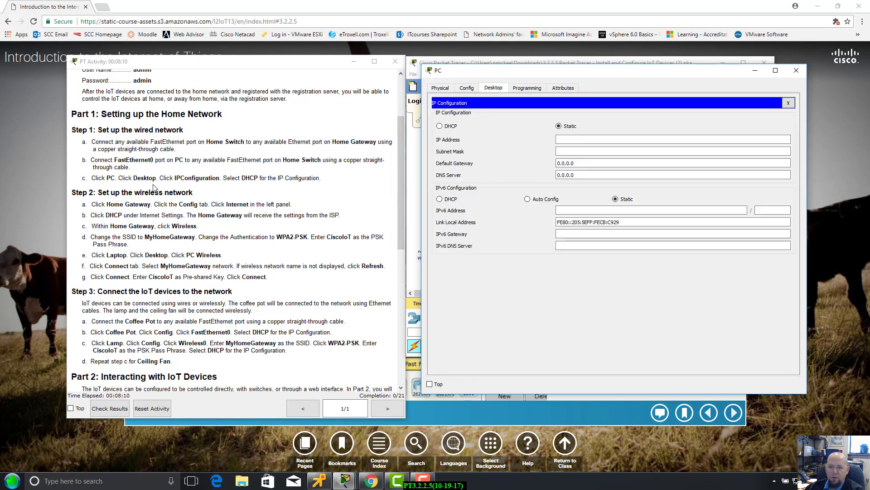
pyautogui.click(439, 126)
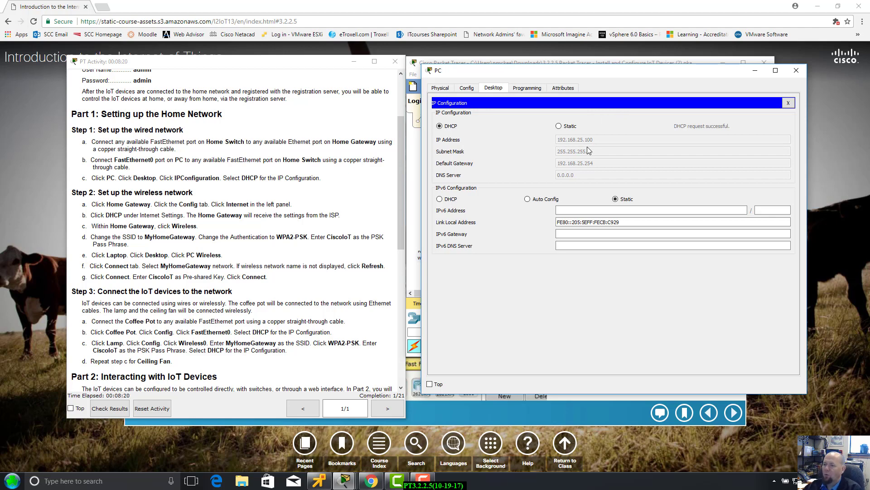
pyautogui.click(583, 211)
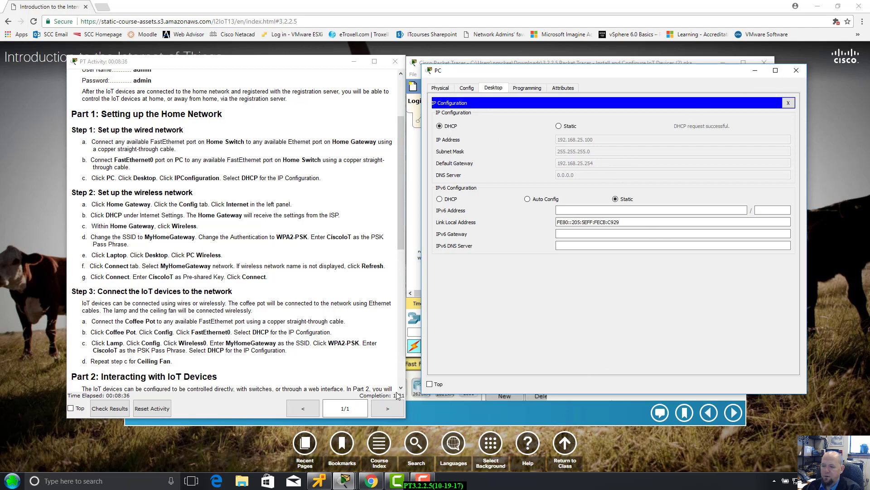
pyautogui.moveTo(715, 74); pyautogui.dragTo(719, 81)
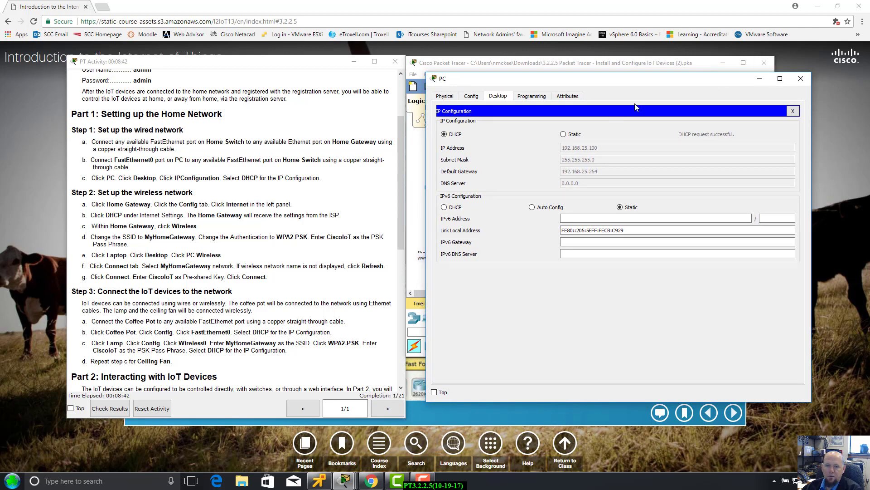
pyautogui.click(801, 78)
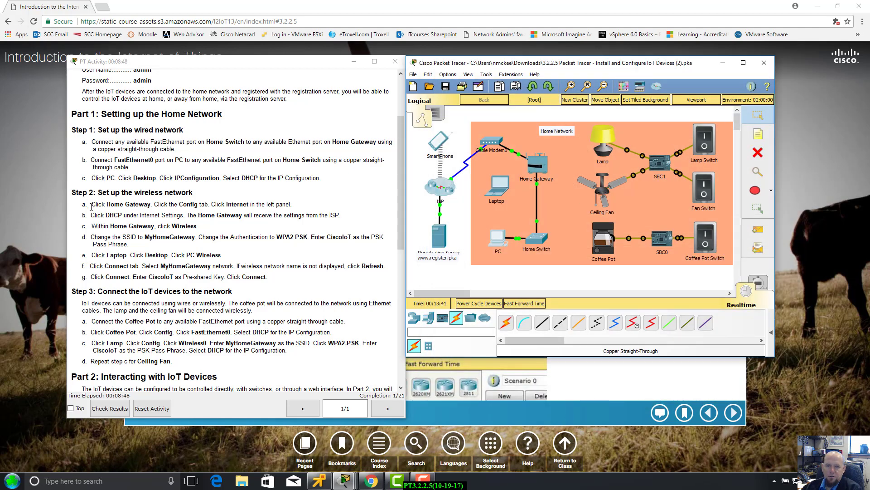
# Open the Home Gateway window, position it on the right, and browse its tabs, ending on Config.
pyautogui.click(546, 167)
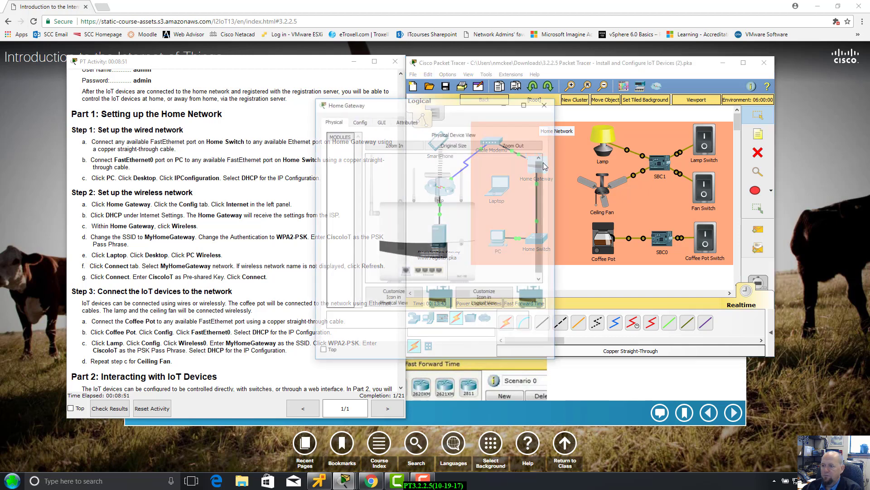
pyautogui.moveTo(477, 111); pyautogui.dragTo(724, 80)
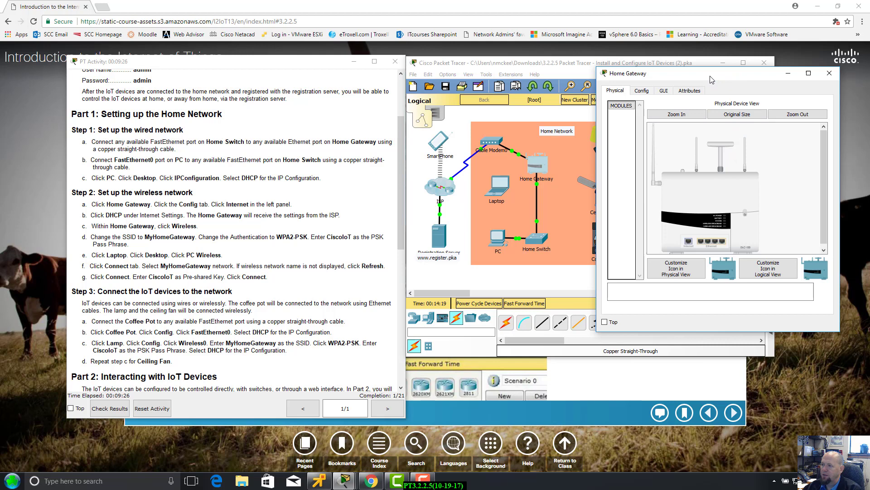
pyautogui.moveTo(711, 78); pyautogui.dragTo(705, 71)
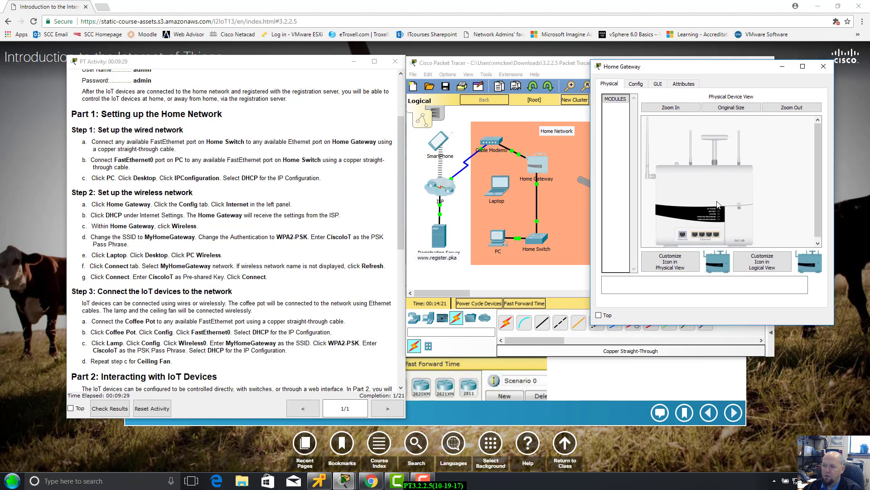
pyautogui.moveTo(722, 72); pyautogui.dragTo(709, 105)
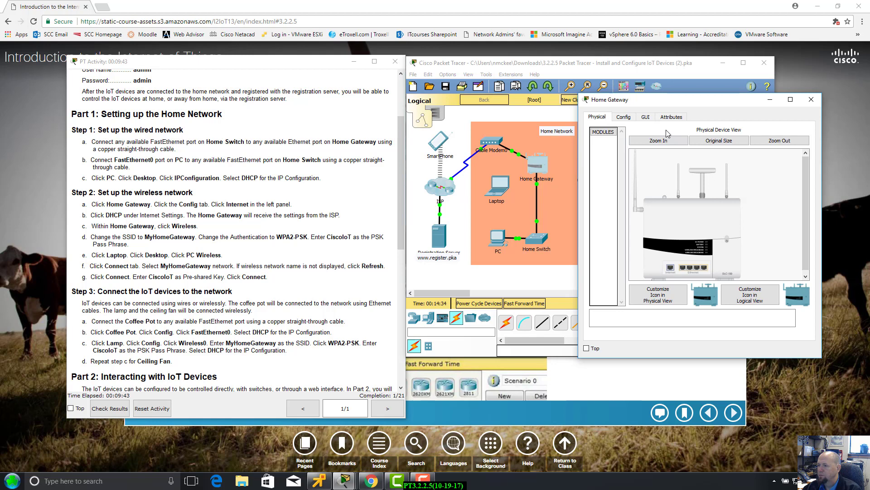
pyautogui.click(624, 117)
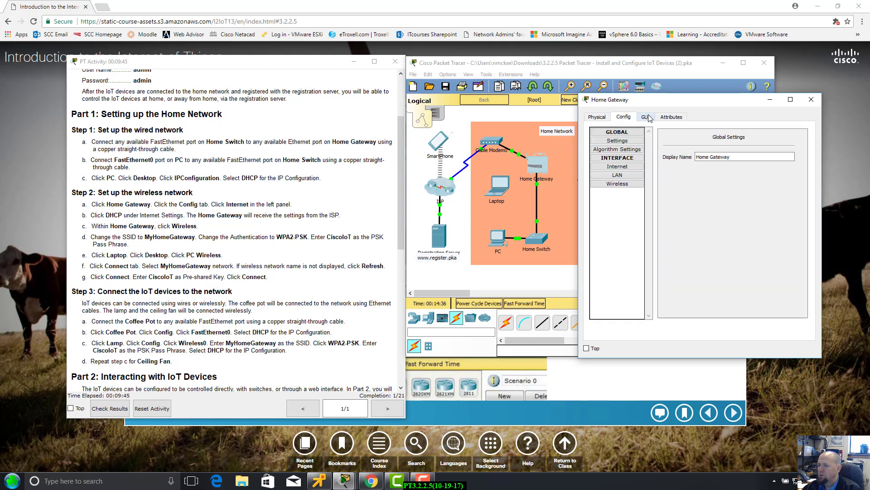
pyautogui.click(646, 118)
pyautogui.click(669, 118)
pyautogui.click(645, 118)
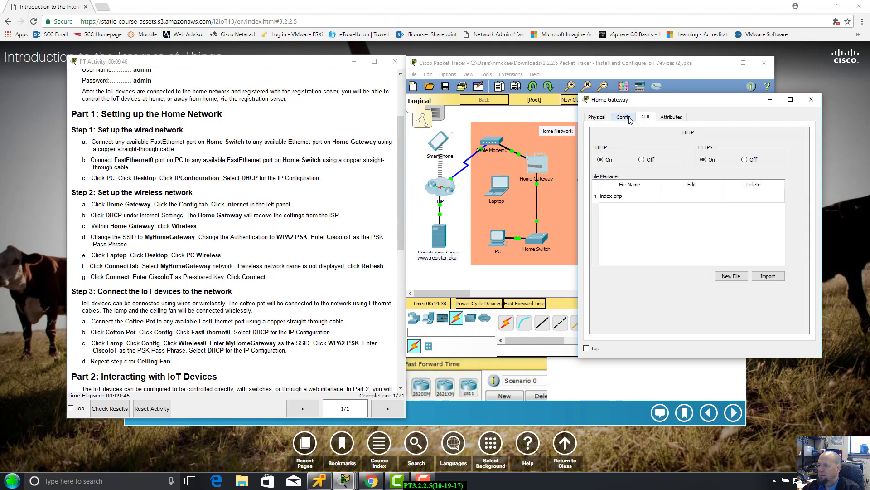
pyautogui.click(624, 117)
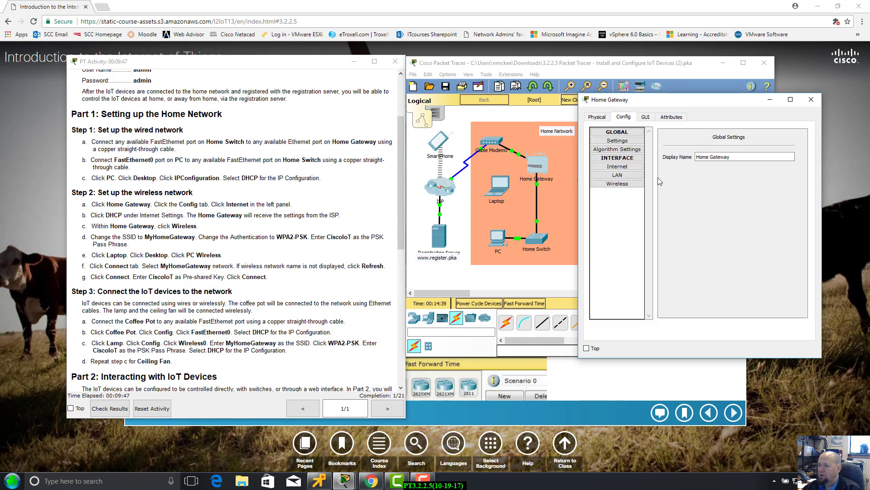
# Show the Home Gateway's Internet interface settings, currently Static with empty address fields.
pyautogui.click(597, 116)
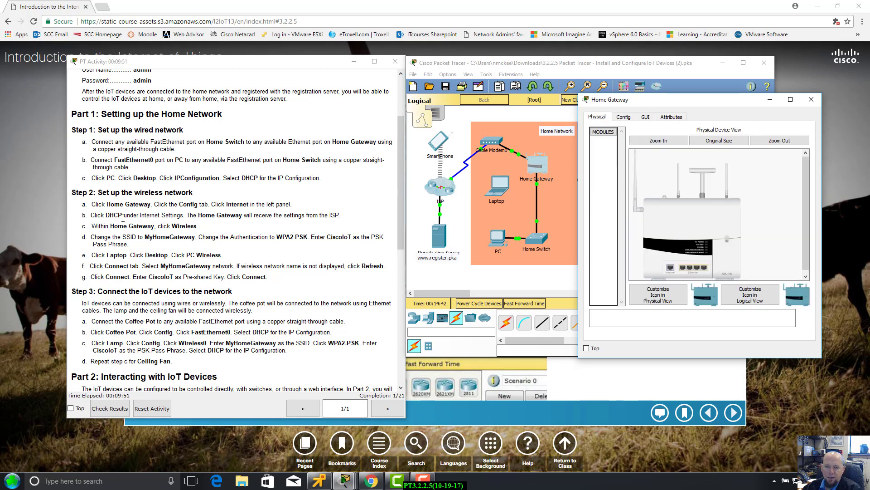
pyautogui.click(623, 117)
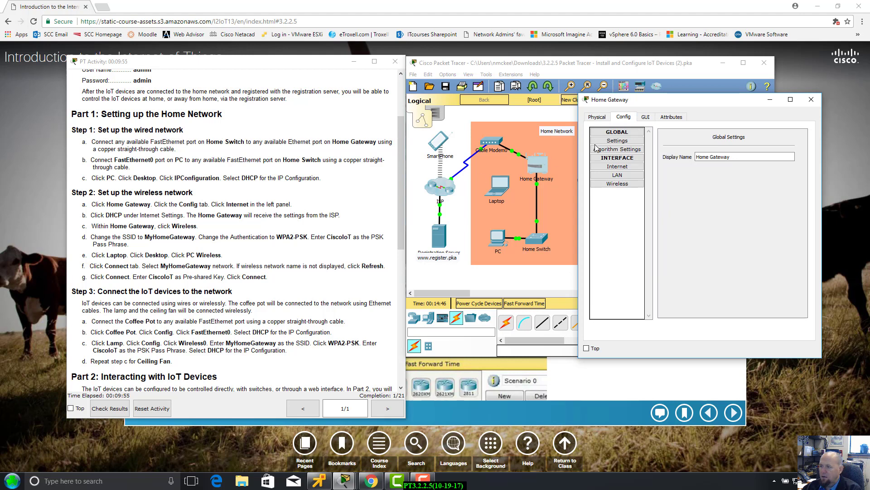
pyautogui.click(612, 167)
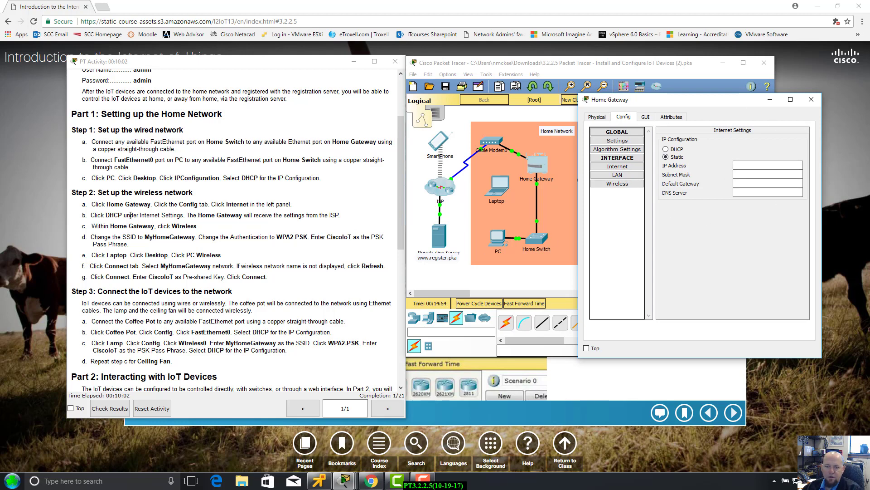
# Switch the Home Gateway's Internet connection to DHCP, obtaining 209.165.200.226 from the ISP.
pyautogui.click(666, 150)
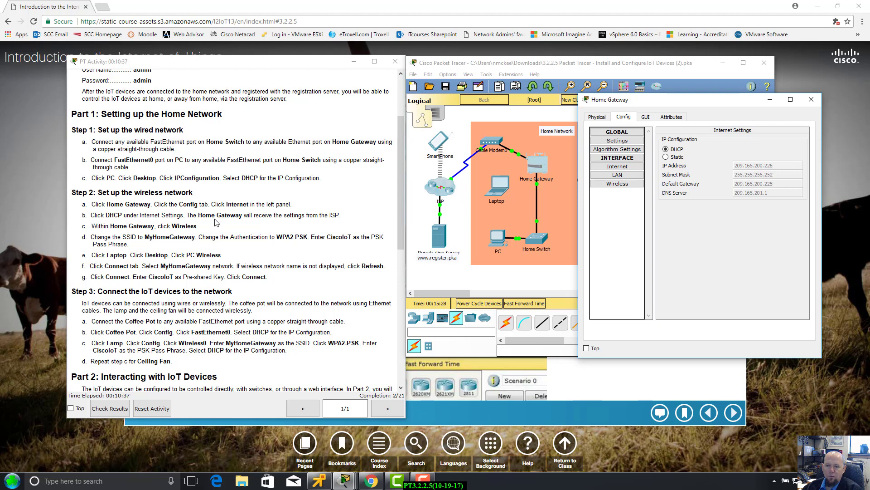
pyautogui.scroll(-1, 216, 222)
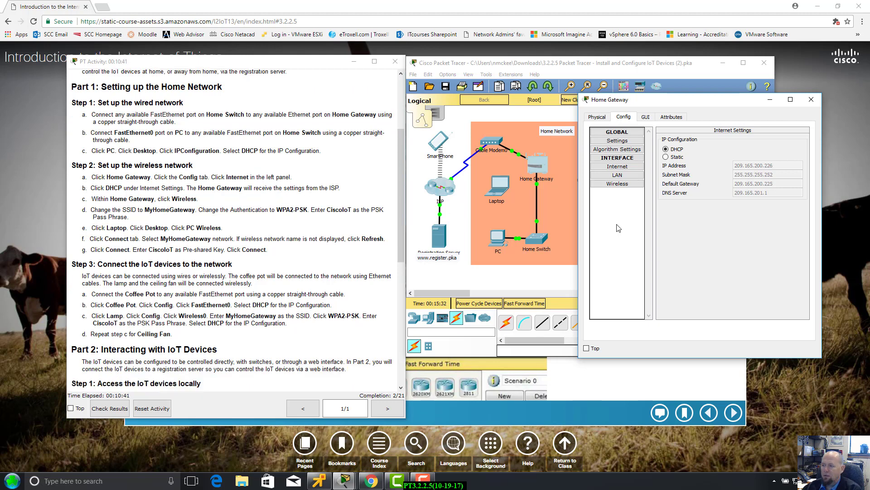
# Set the gateway's wireless SSID to MyHomeGateway with WPA2-PSK security and enter the pass phrase.
pyautogui.click(621, 184)
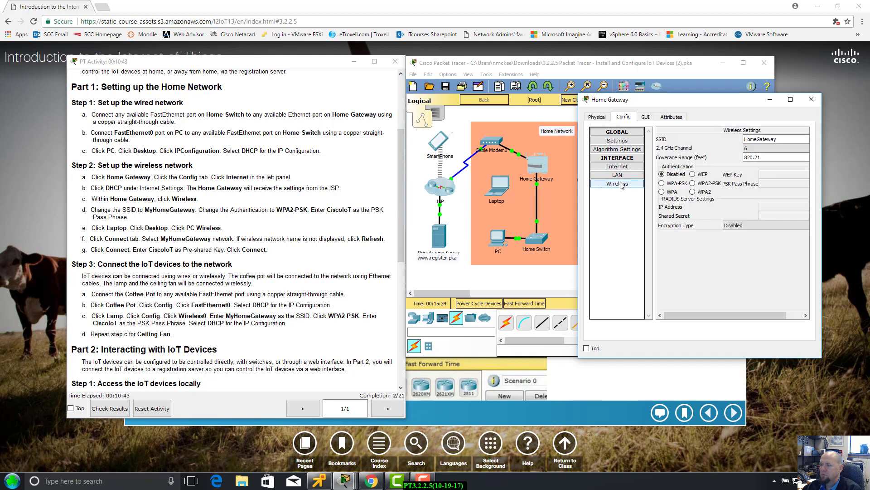
pyautogui.moveTo(704, 311)
pyautogui.mouseDown()
pyautogui.moveTo(722, 311)
pyautogui.moveTo(693, 307)
pyautogui.mouseUp()
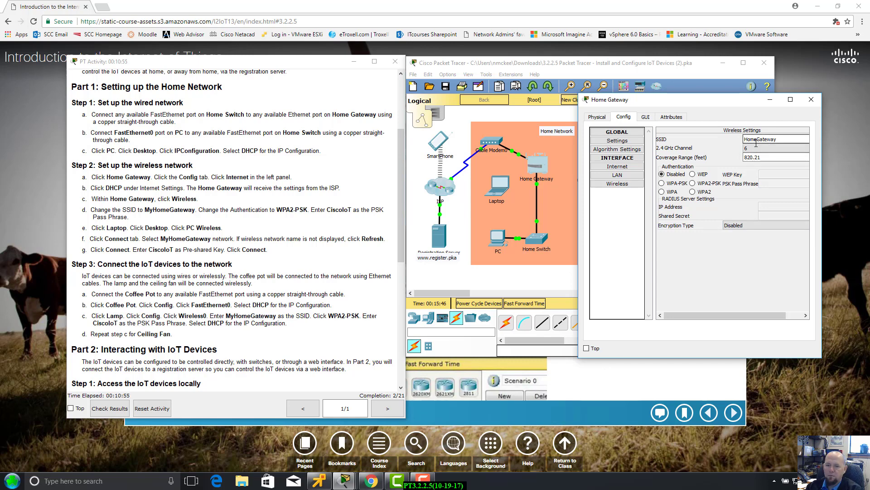
pyautogui.click(744, 139)
pyautogui.write('My')
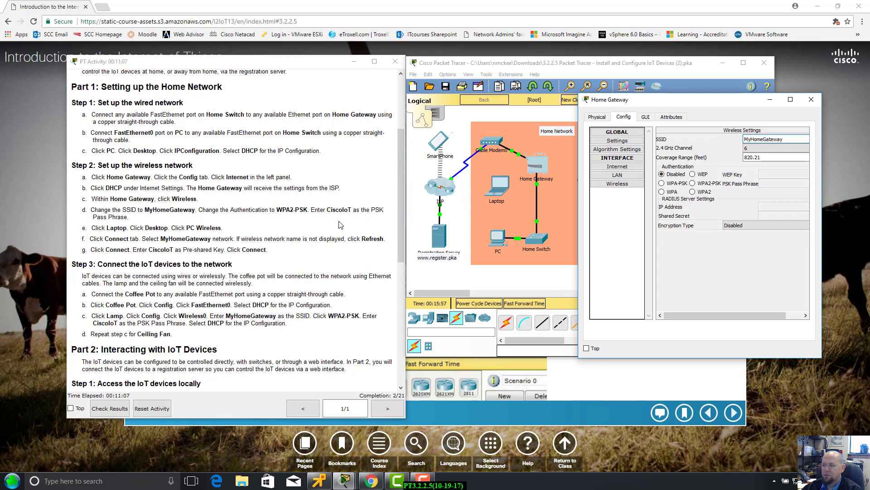
pyautogui.click(693, 184)
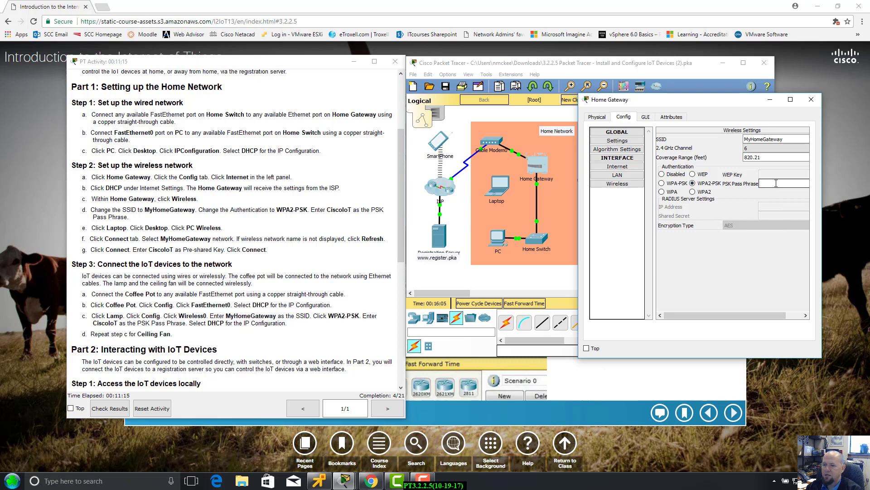
pyautogui.write('CiscoIo')
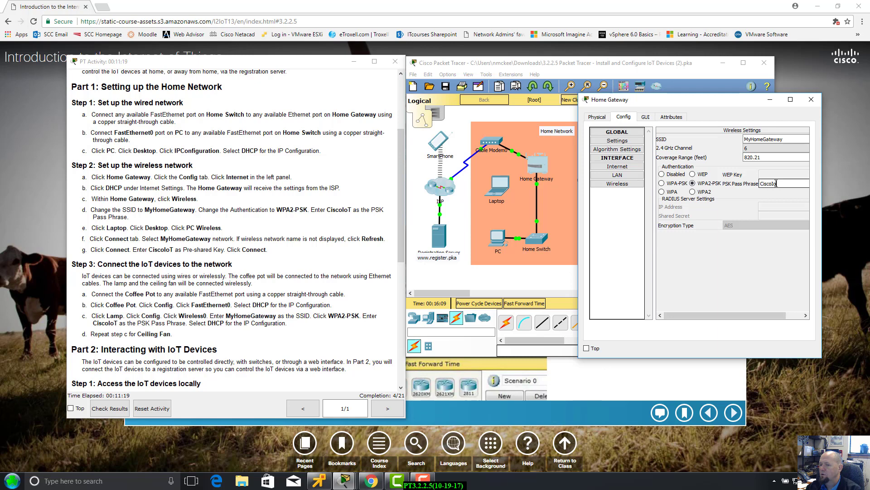
pyautogui.write('T')
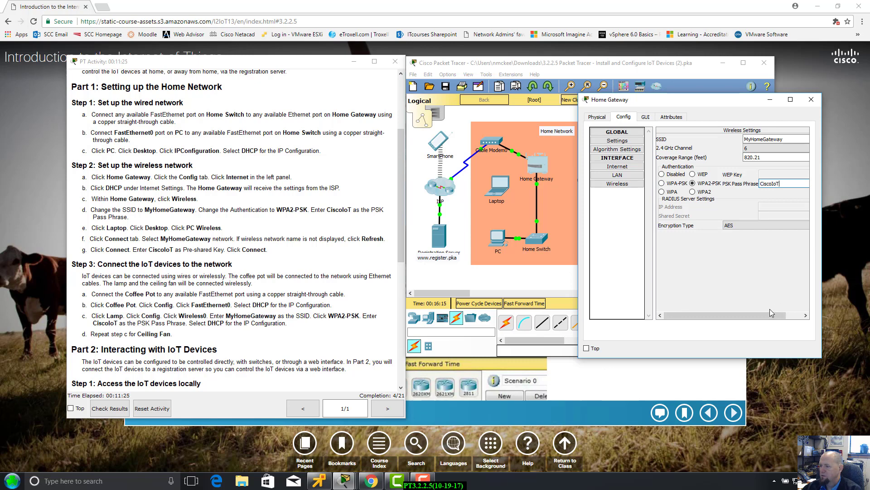
pyautogui.moveTo(771, 314); pyautogui.dragTo(792, 314)
pyautogui.moveTo(707, 104); pyautogui.dragTo(719, 118)
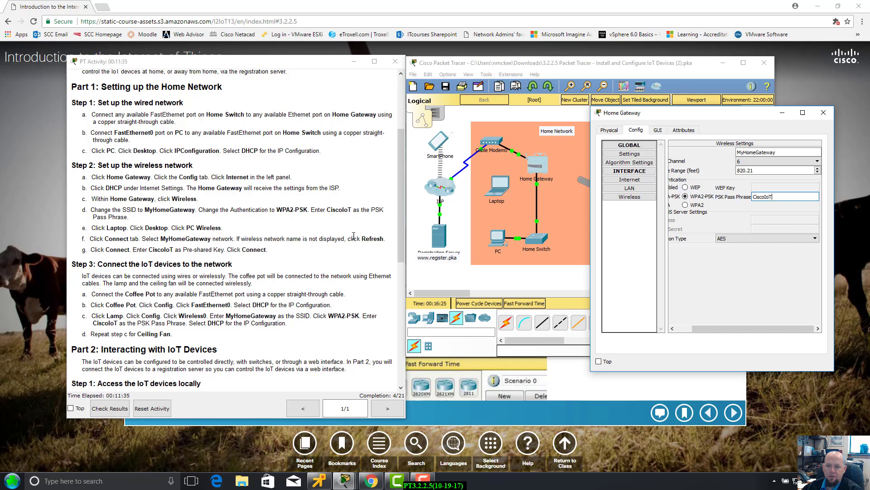
# Review the gateway's Attributes, GUI, Config and Physical tabs, then close its window.
pyautogui.moveTo(729, 112); pyautogui.dragTo(671, 123)
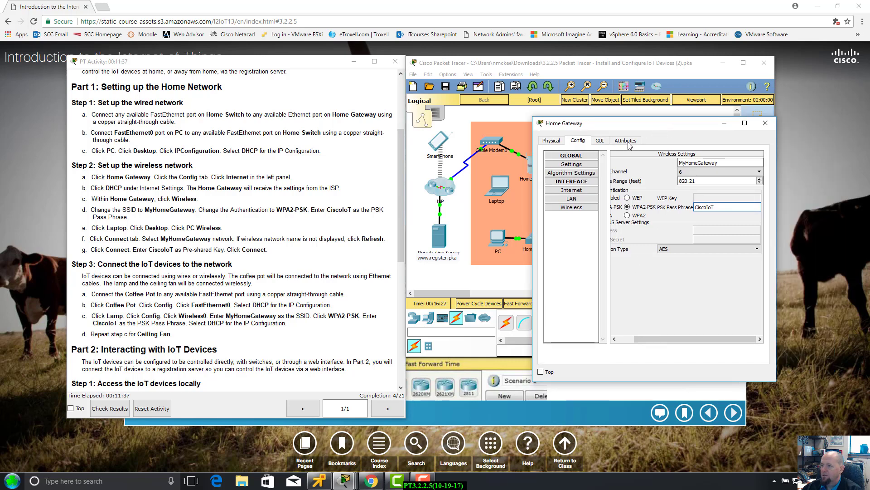
pyautogui.click(626, 140)
pyautogui.click(747, 353)
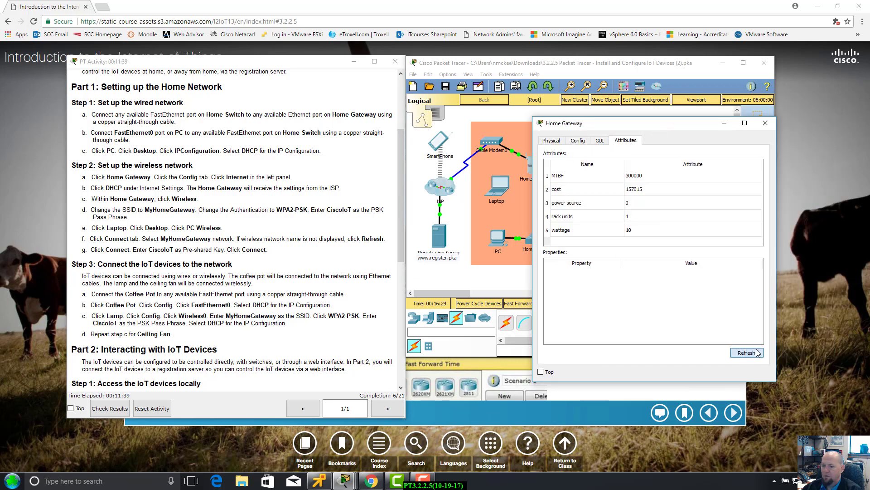
pyautogui.click(598, 142)
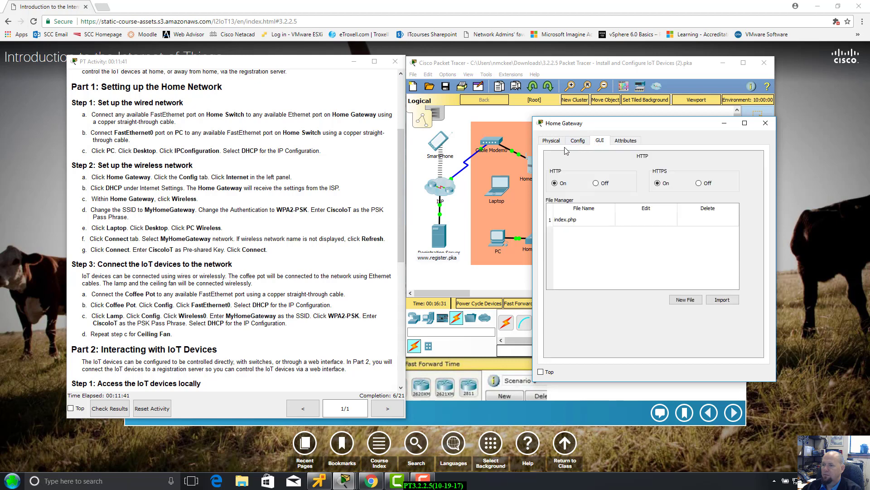
pyautogui.click(572, 143)
pyautogui.click(558, 144)
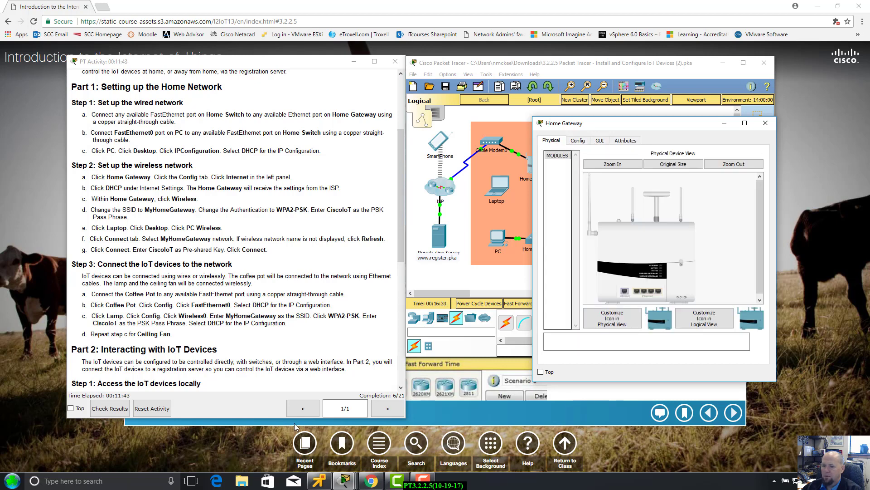
pyautogui.click(766, 123)
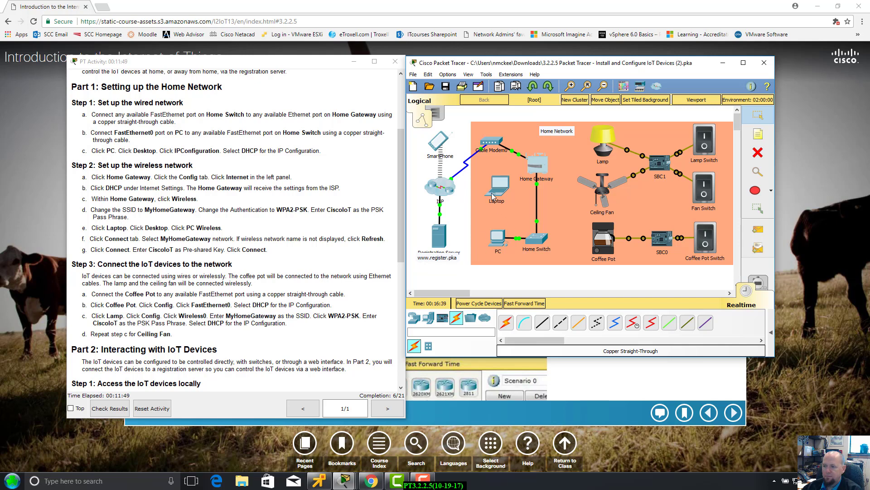
pyautogui.click(498, 185)
pyautogui.moveTo(405, 65); pyautogui.dragTo(581, 113)
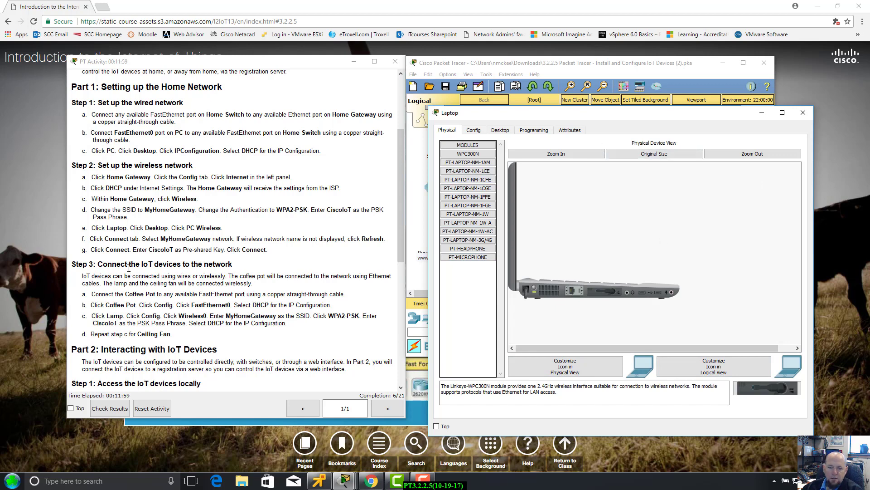
pyautogui.click(489, 131)
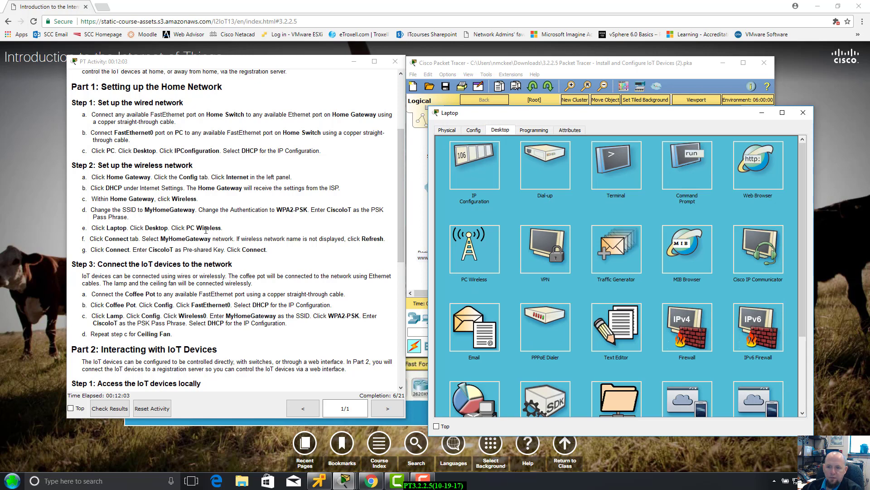
pyautogui.click(477, 238)
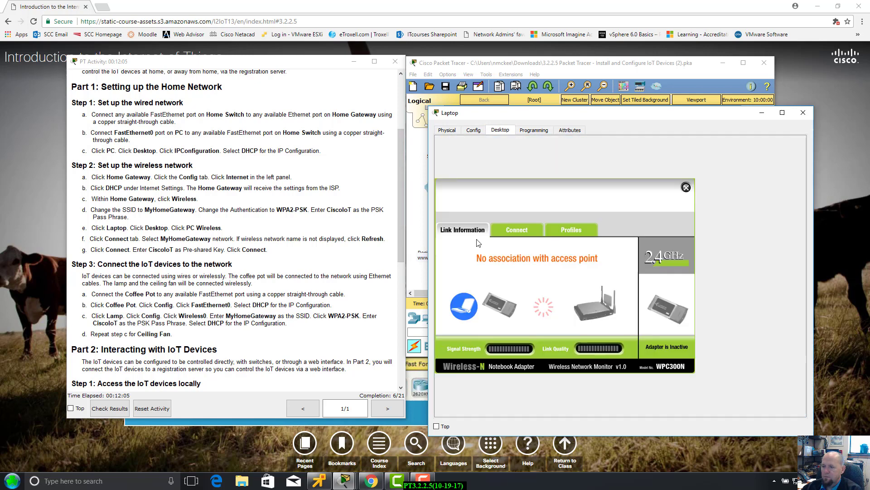
pyautogui.moveTo(595, 119); pyautogui.dragTo(615, 114)
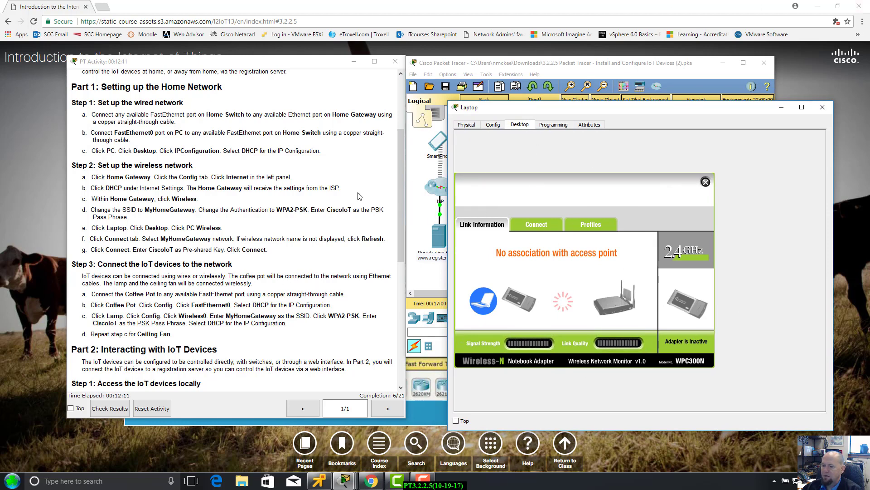
pyautogui.moveTo(645, 110); pyautogui.dragTo(649, 96)
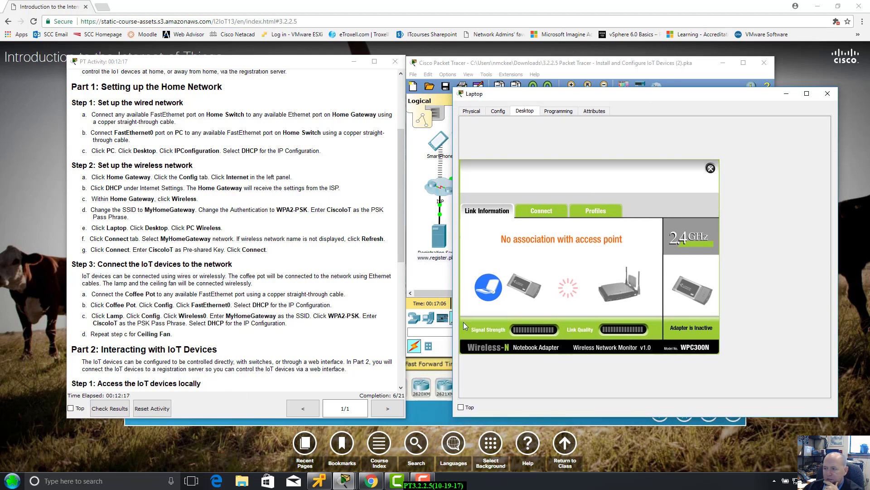
pyautogui.click(550, 216)
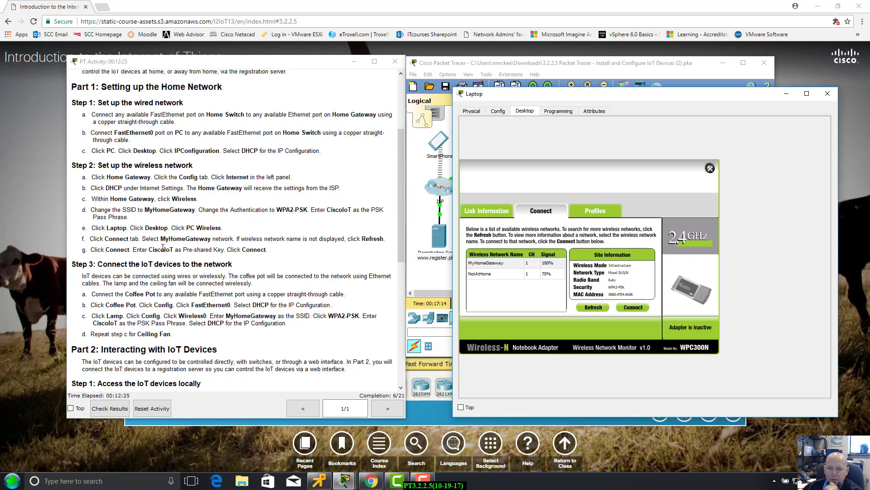
# Join the Laptop to MyHomeGateway using WPA2-Personal and the network's pre-shared key.
pyautogui.click(488, 265)
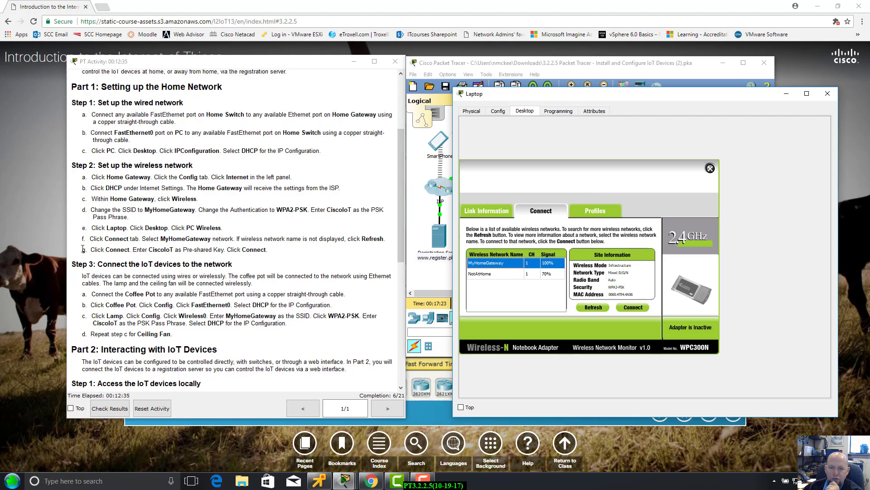
pyautogui.click(645, 309)
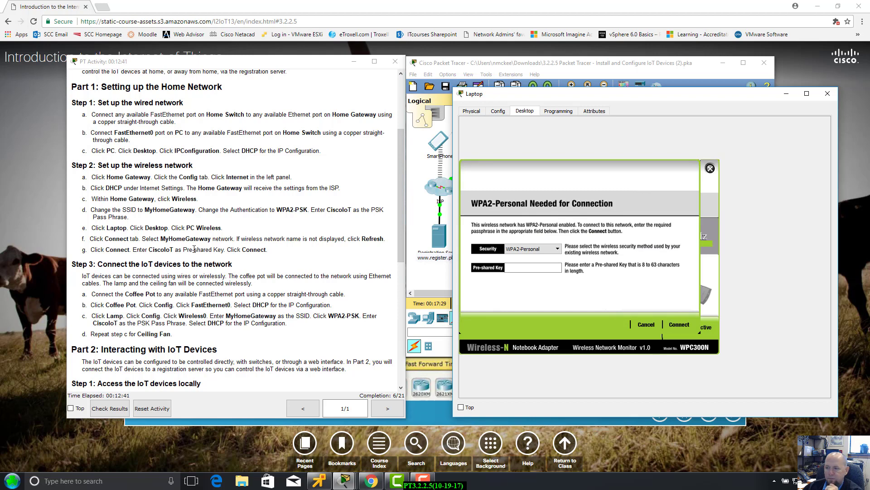
pyautogui.click(558, 249)
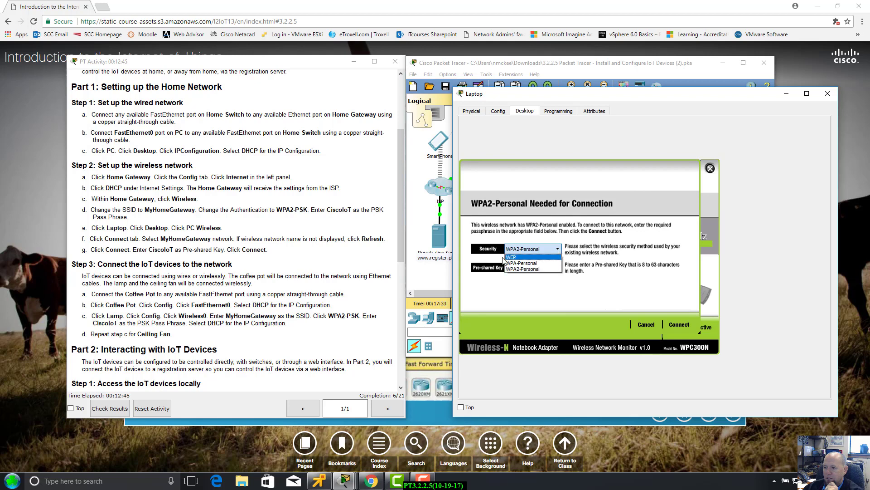
pyautogui.click(558, 249)
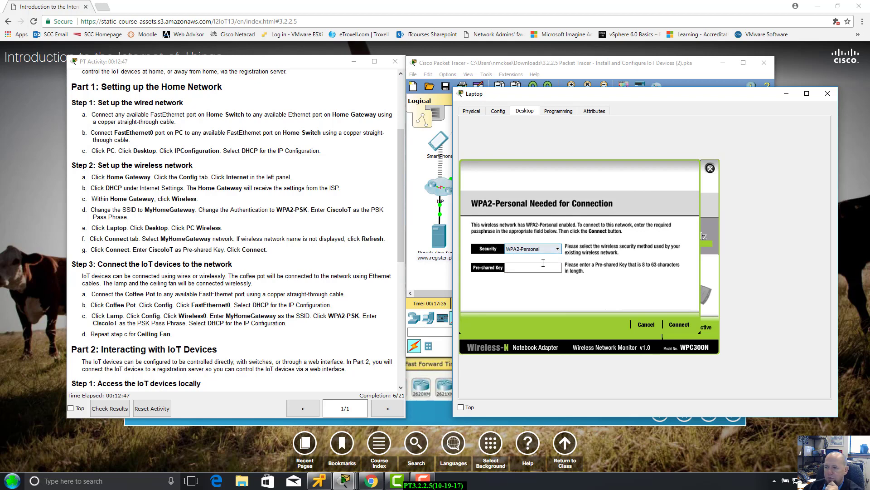
pyautogui.click(543, 265)
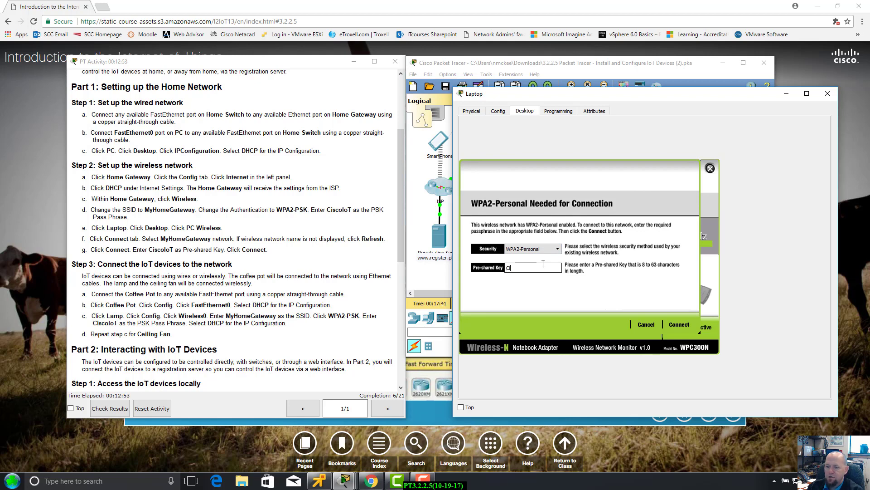
pyautogui.write('is')
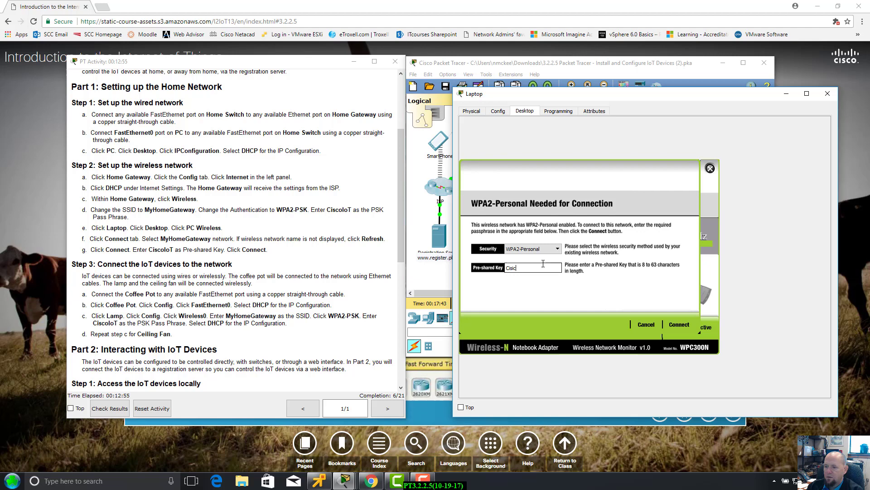
pyautogui.write('coIoT')
pyautogui.click(679, 324)
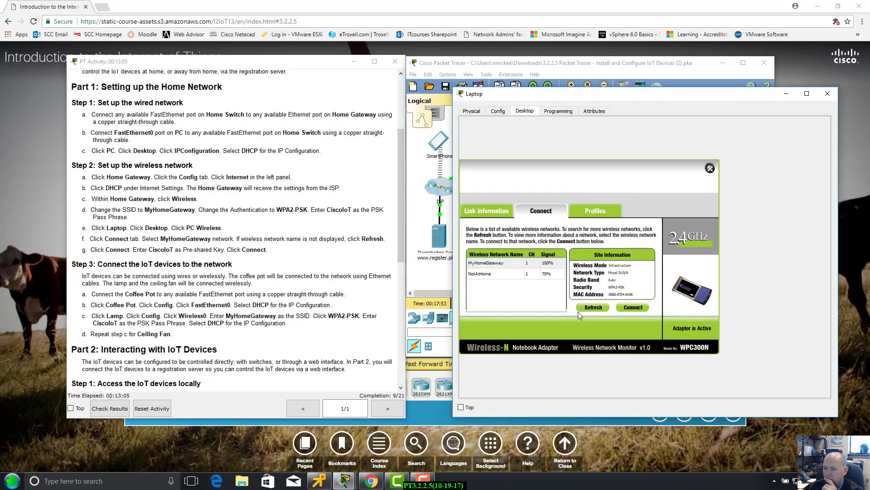
# Refresh the Laptop's wireless list, confirm its access point link in Link Information, and close it.
pyautogui.click(592, 308)
pyautogui.click(501, 214)
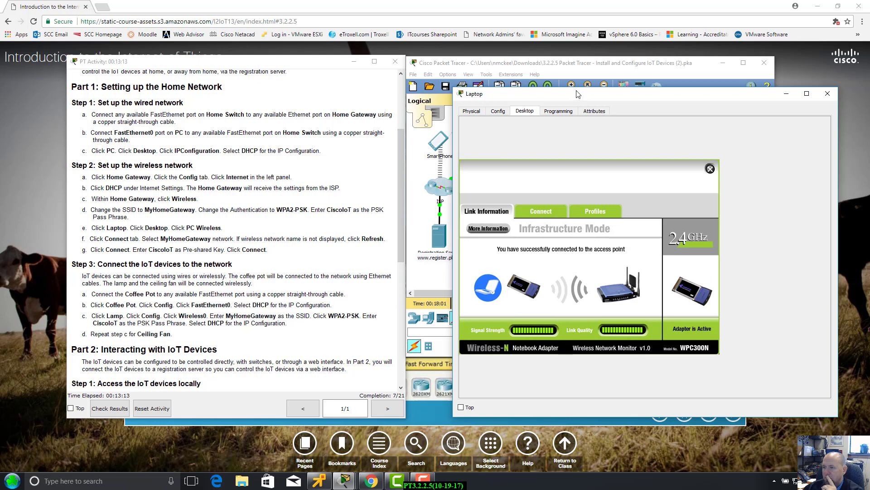
pyautogui.moveTo(577, 93); pyautogui.dragTo(618, 299)
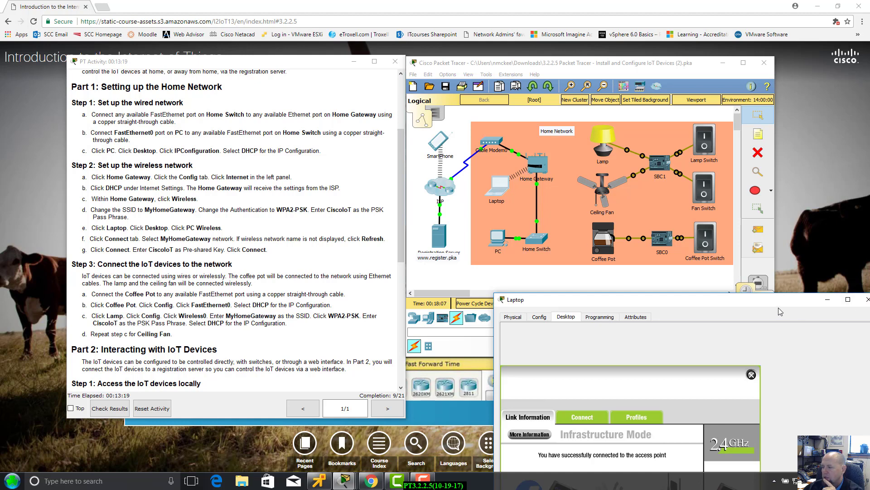
pyautogui.moveTo(769, 306); pyautogui.dragTo(742, 168)
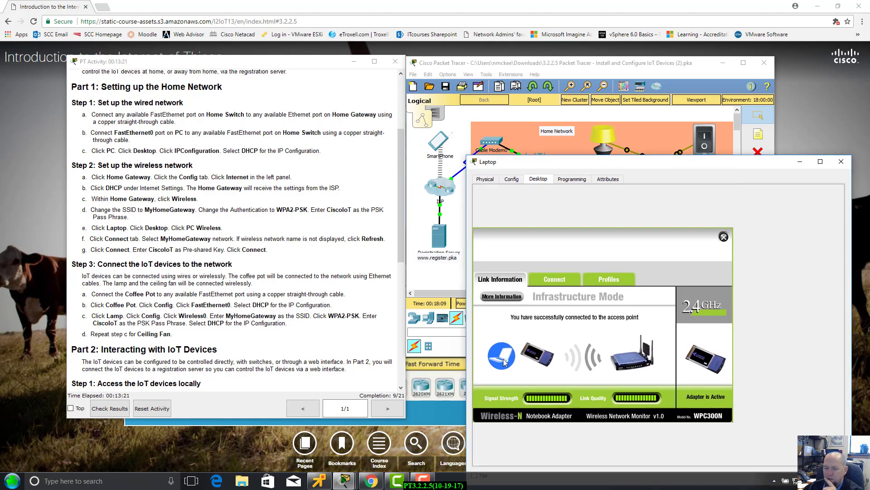
pyautogui.click(843, 163)
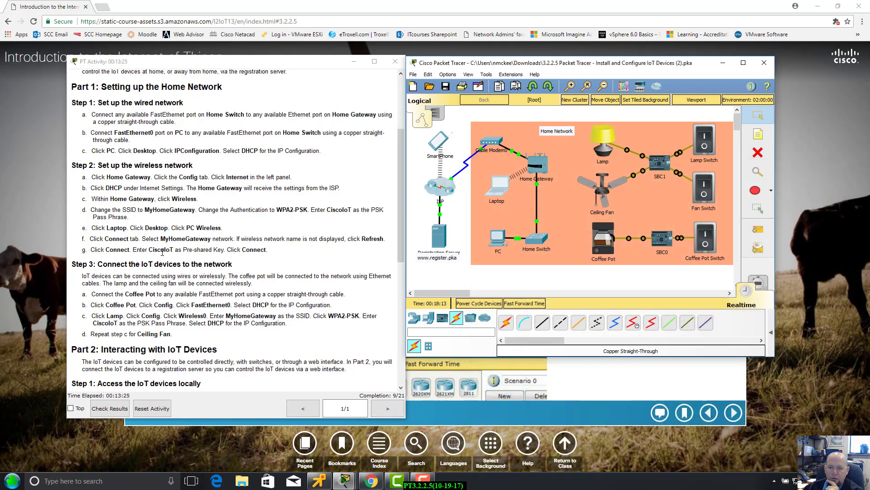
# Scroll the activity instructions to Part 2 on interacting with IoT devices.
pyautogui.scroll(-5, 183, 271)
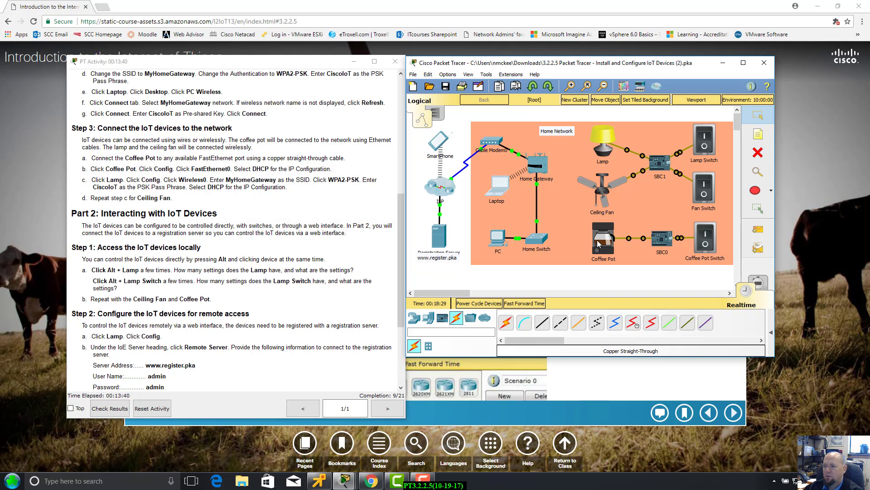
pyautogui.moveTo(597, 244)
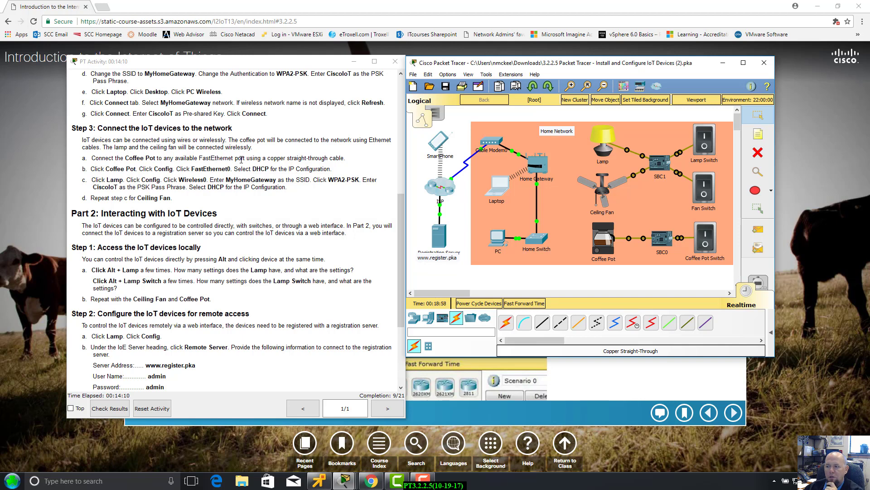
# Inspect SBC0's physical modules and close its window.
pyautogui.click(664, 245)
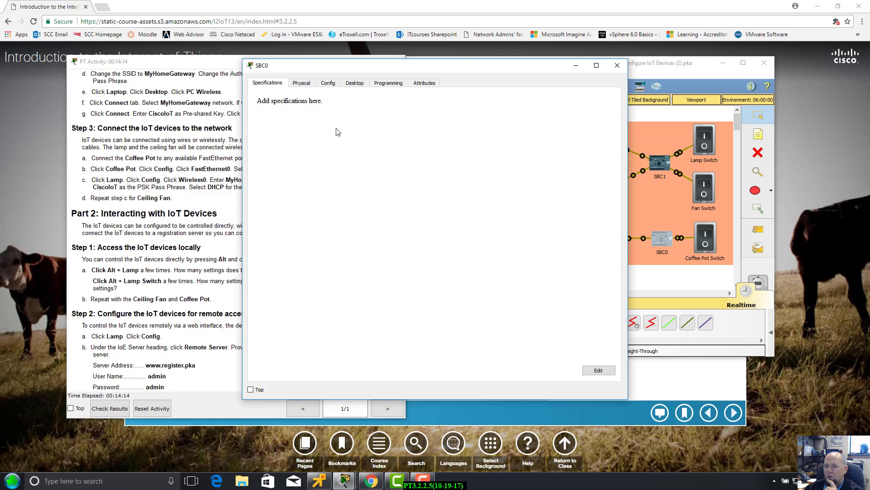
pyautogui.click(326, 85)
pyautogui.click(312, 84)
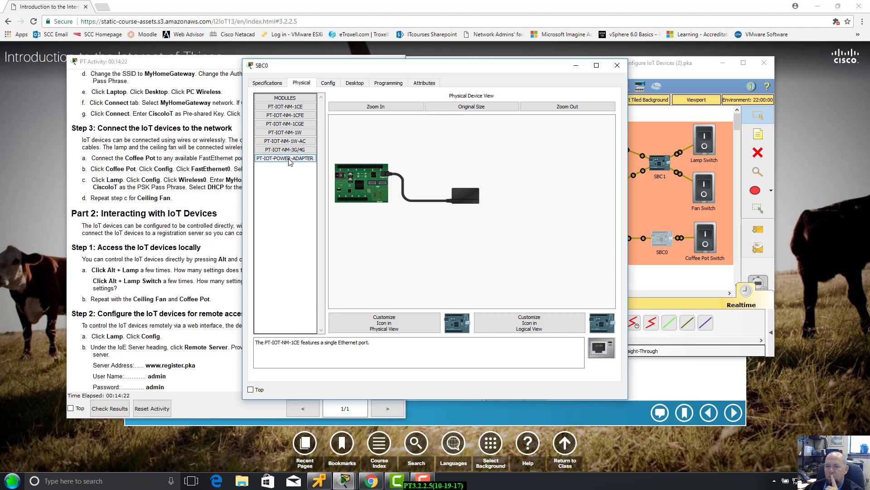
pyautogui.click(617, 65)
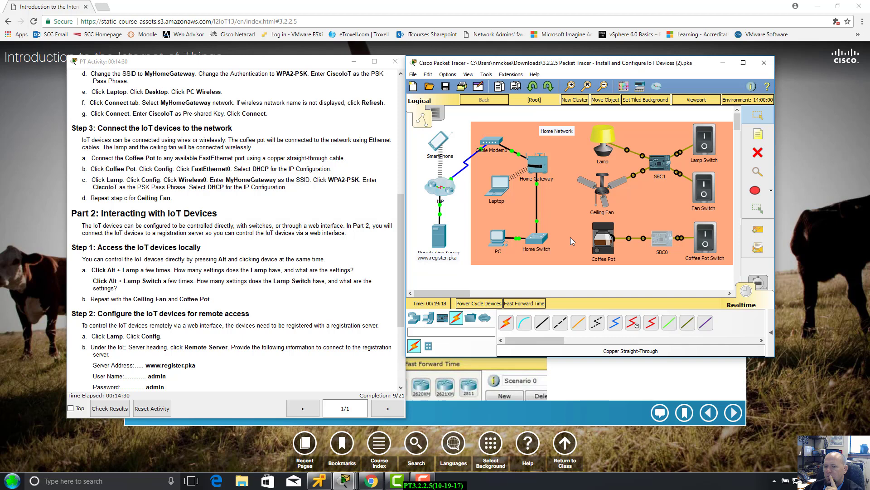
# Switch the Coffee Pot off, review its FastEthernet0 settings, and close its window.
pyautogui.keyDown('alt'); pyautogui.click(599, 242); pyautogui.keyUp('alt')
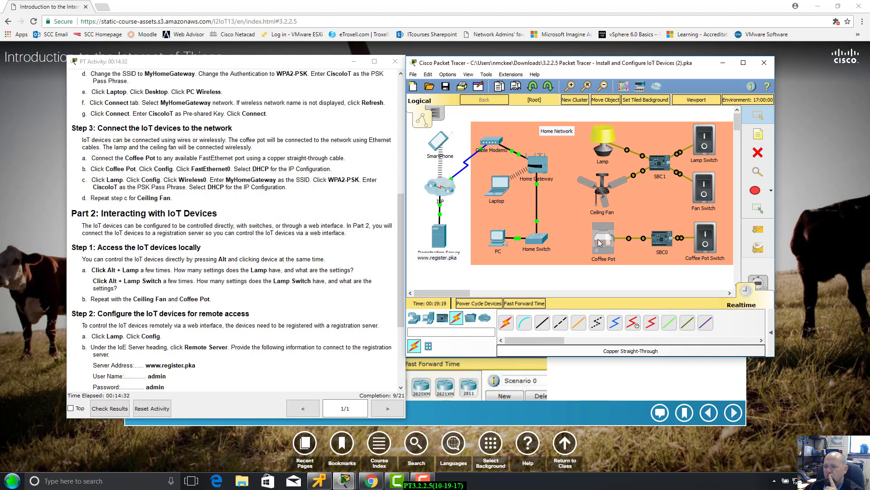
pyautogui.click(598, 242)
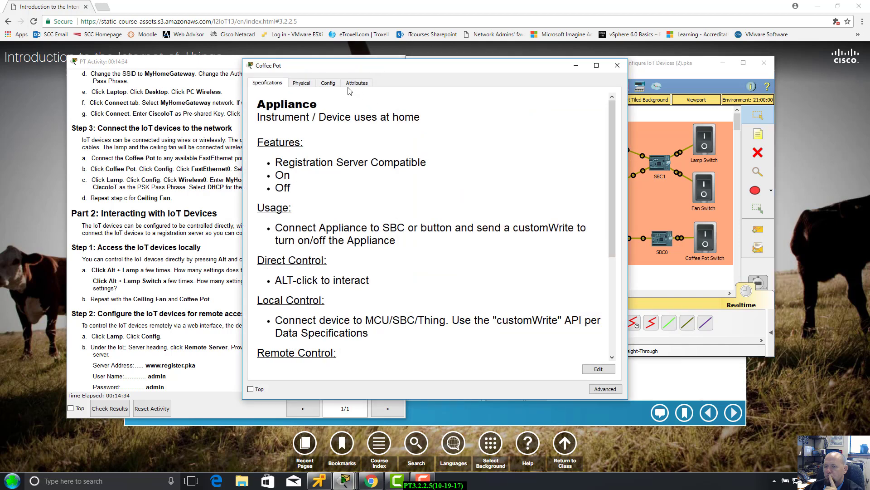
pyautogui.click(339, 85)
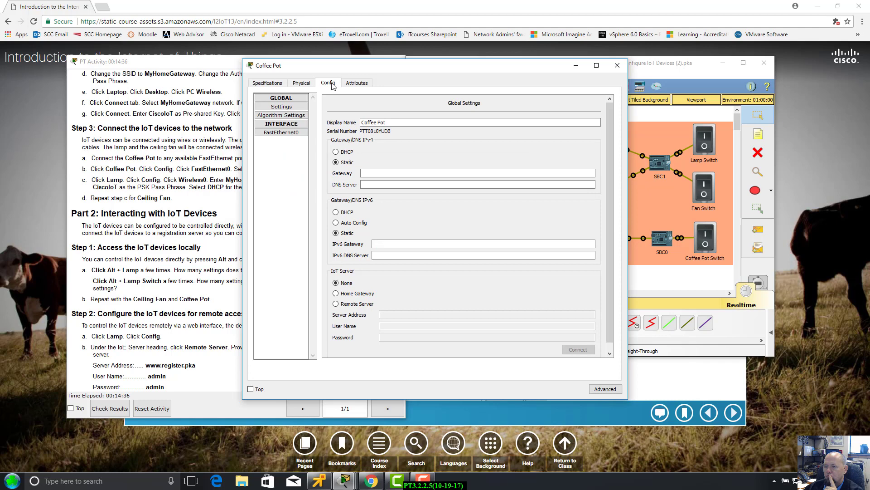
pyautogui.click(281, 132)
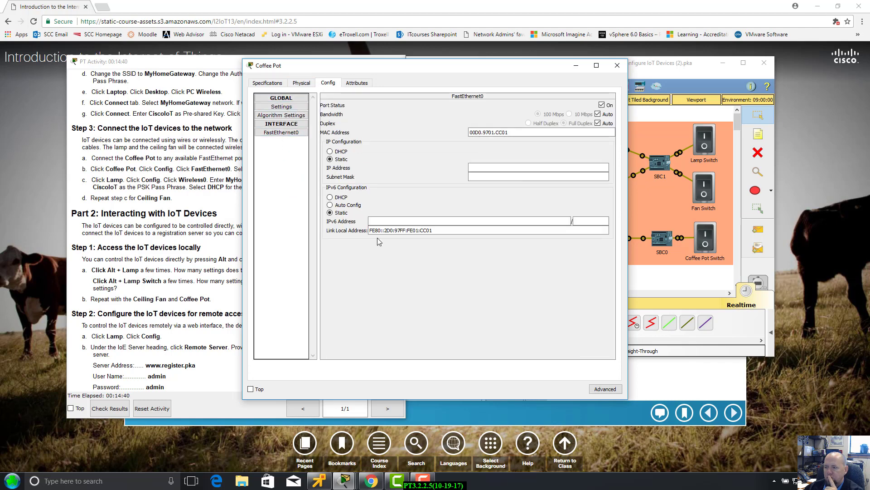
pyautogui.click(616, 66)
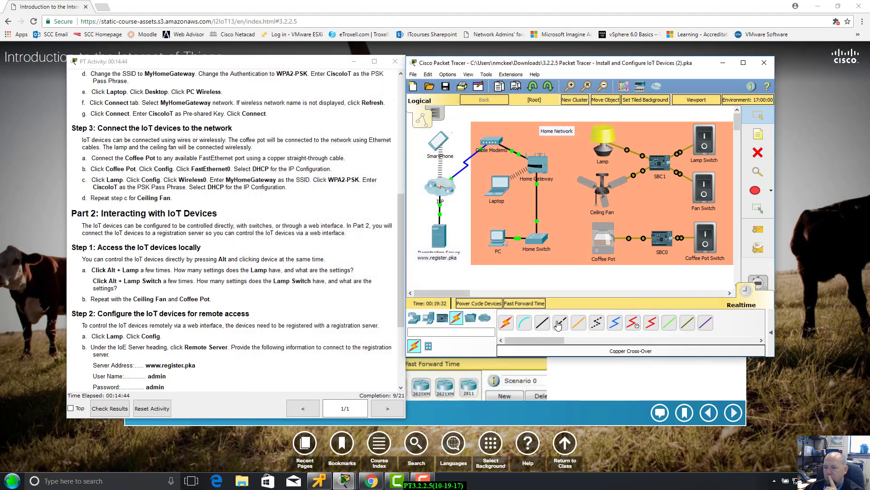
# Cable the Coffee Pot's FastEthernet0 to a Home Switch port with copper straight-through.
pyautogui.click(545, 325)
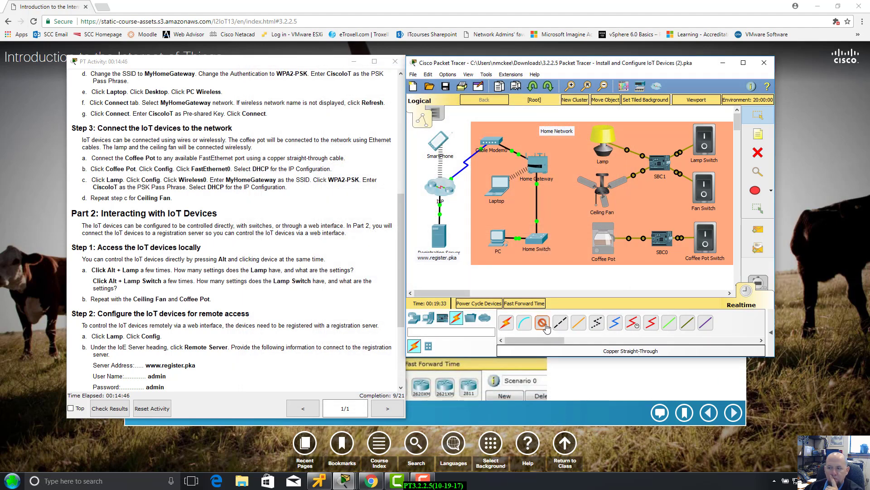
pyautogui.click(609, 238)
pyautogui.click(635, 241)
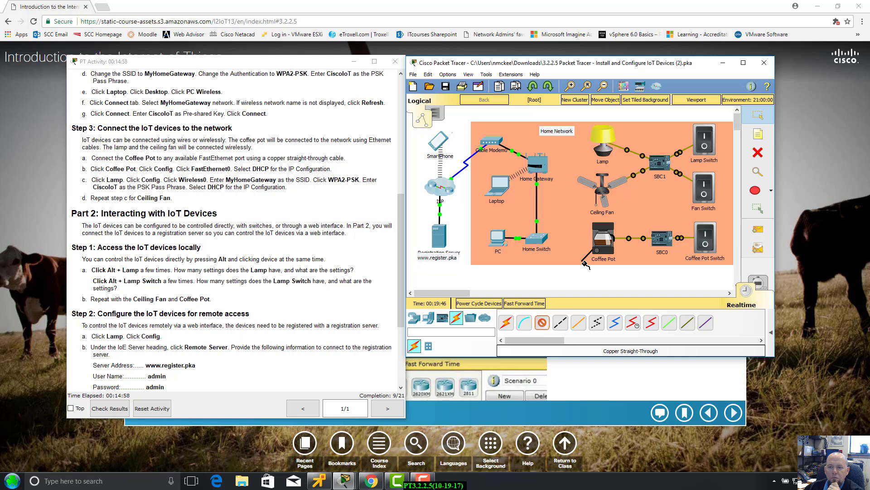
pyautogui.click(541, 240)
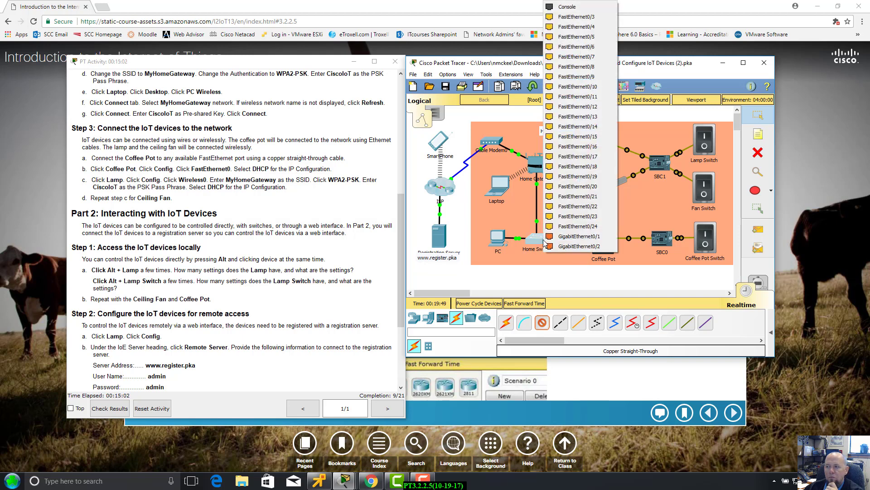
pyautogui.click(597, 18)
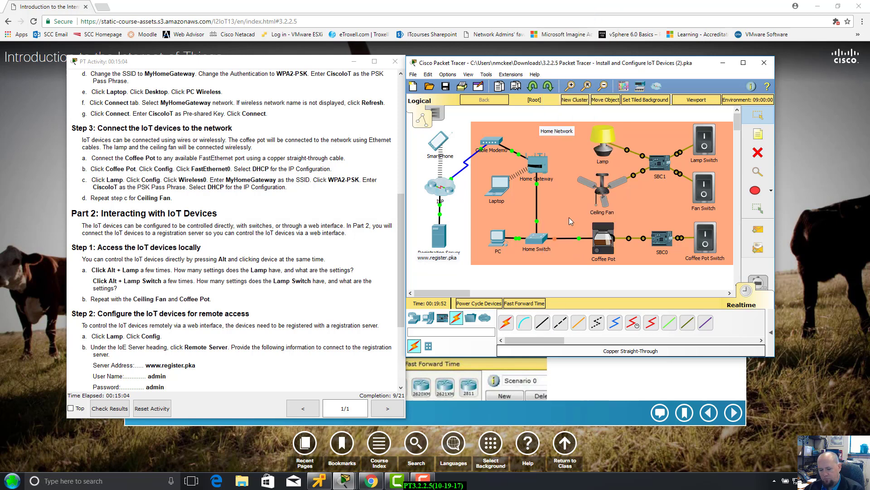
# Close Preferences and fast-forward the simulation time twice.
pyautogui.hotkey('ctrl', 'r')
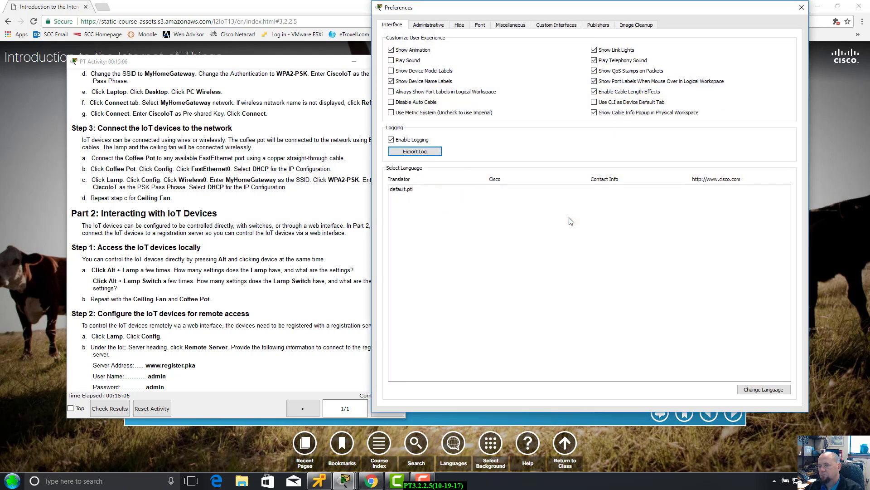
pyautogui.click(802, 7)
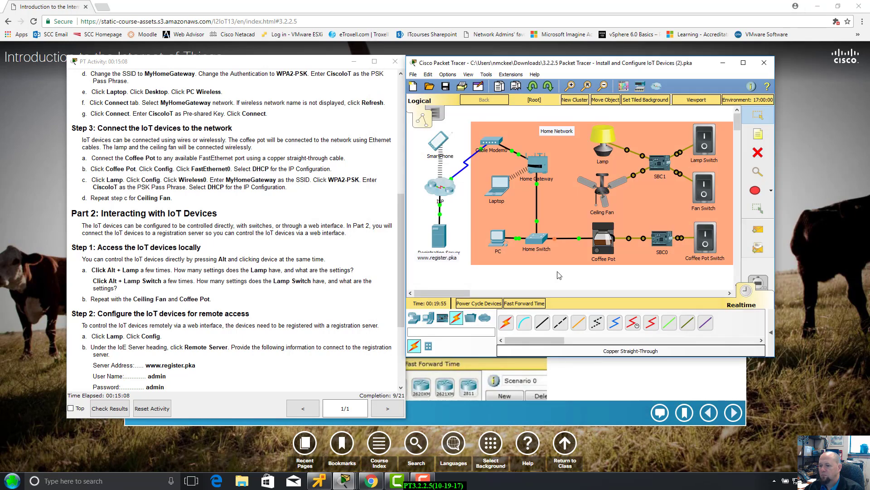
pyautogui.click(525, 304)
pyautogui.click(525, 304)
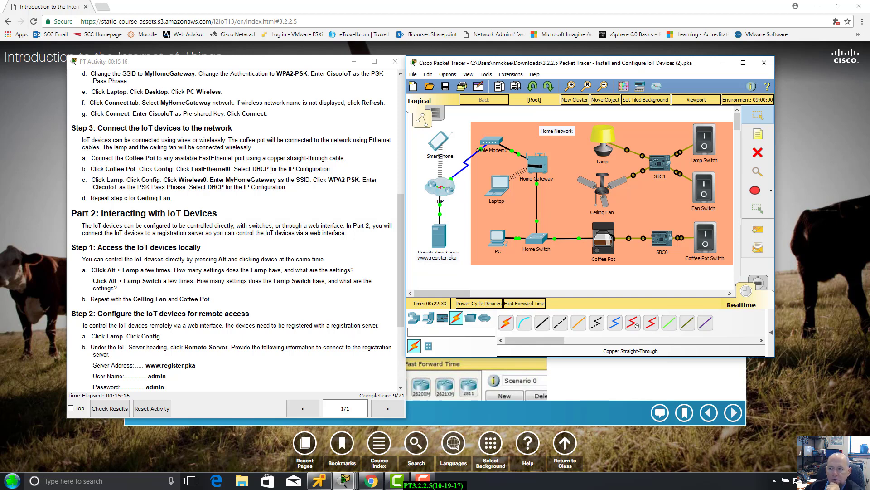
# Set the Lamp's Wireless0 authentication to WPA2-PSK and enter the pass phrase.
pyautogui.click(609, 139)
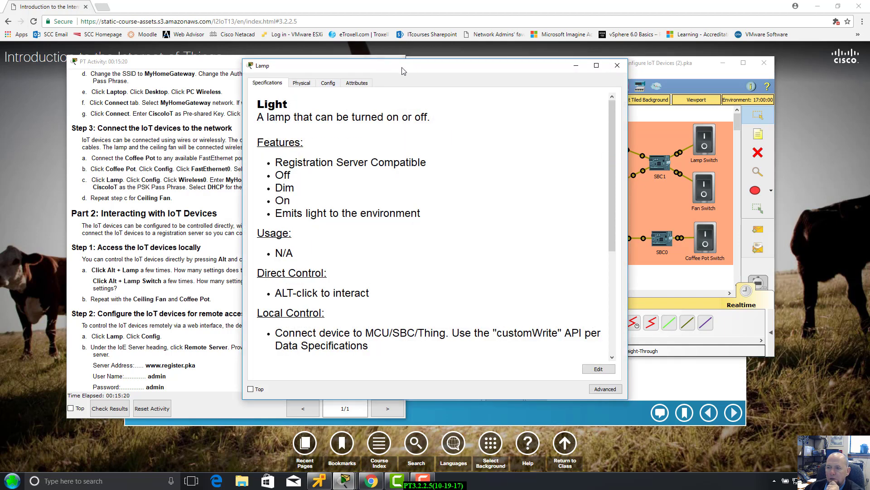
pyautogui.moveTo(403, 71); pyautogui.dragTo(521, 73)
pyautogui.click(445, 87)
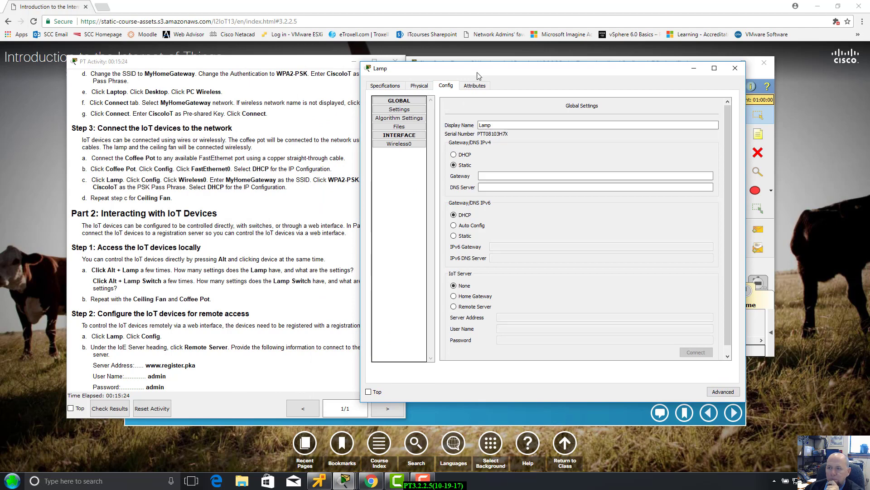
pyautogui.moveTo(480, 70); pyautogui.dragTo(543, 126)
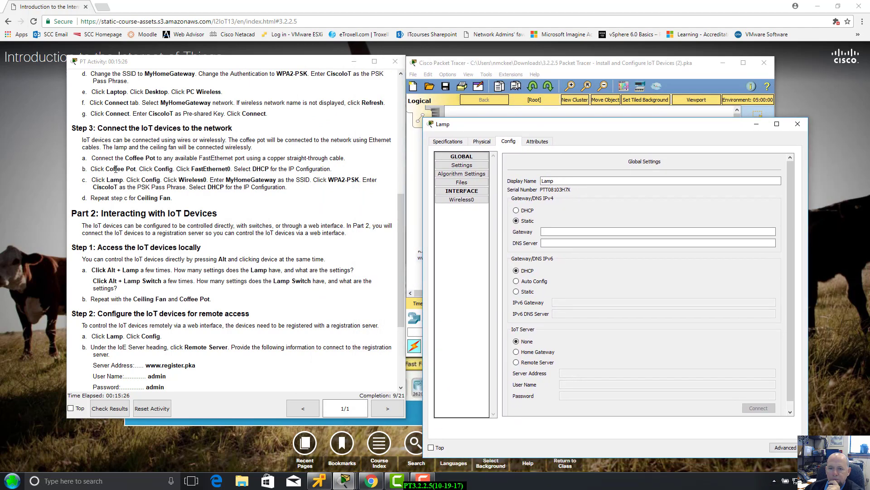
pyautogui.click(460, 201)
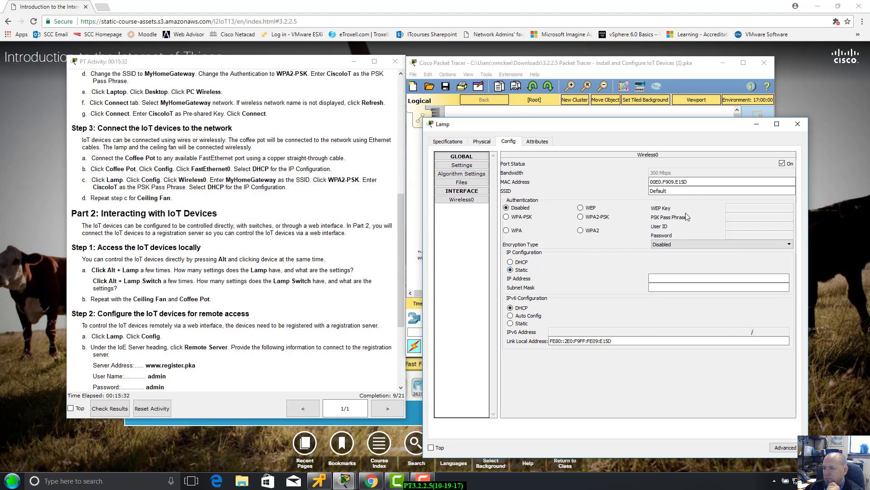
pyautogui.click(581, 217)
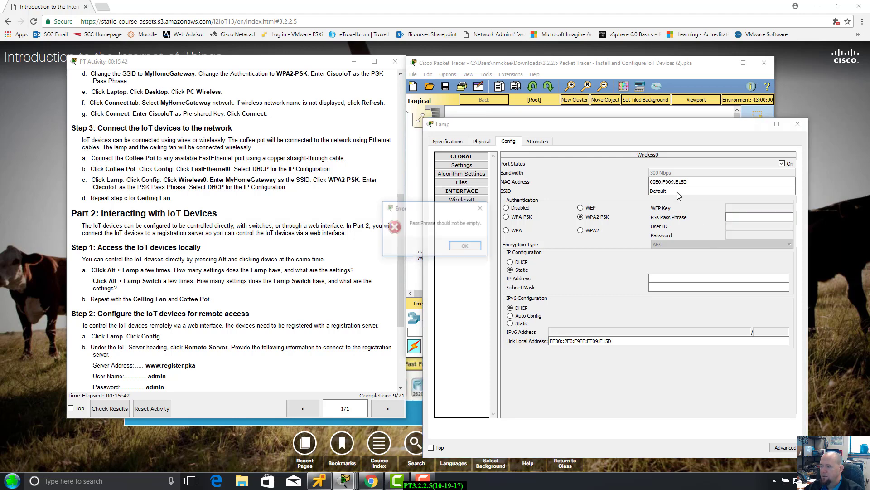
pyautogui.press('Return')
pyautogui.press('Return')
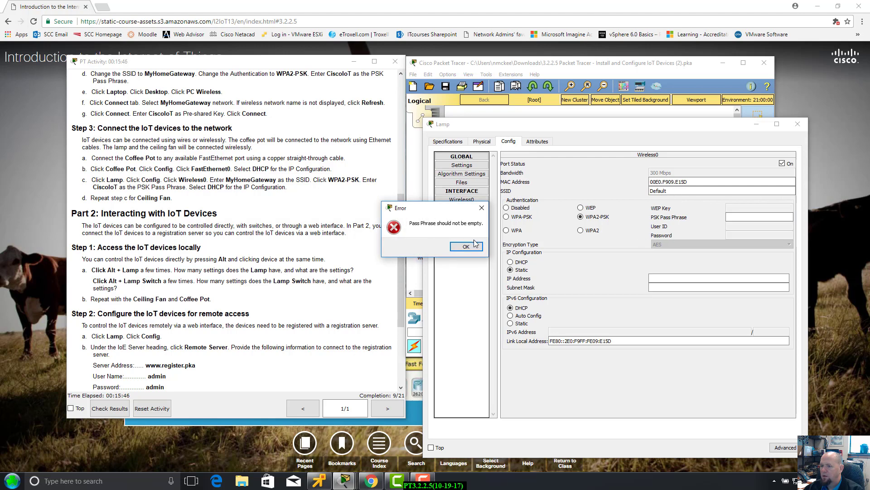
pyautogui.press('Return')
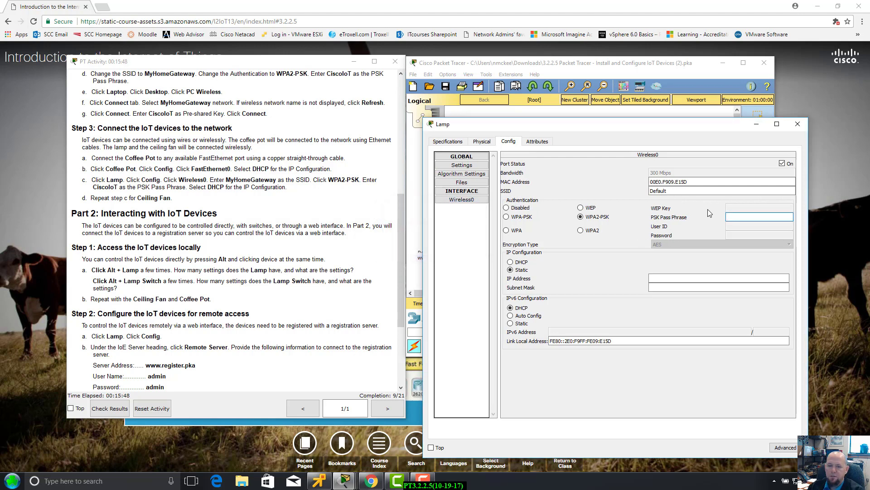
pyautogui.write('Cisco')
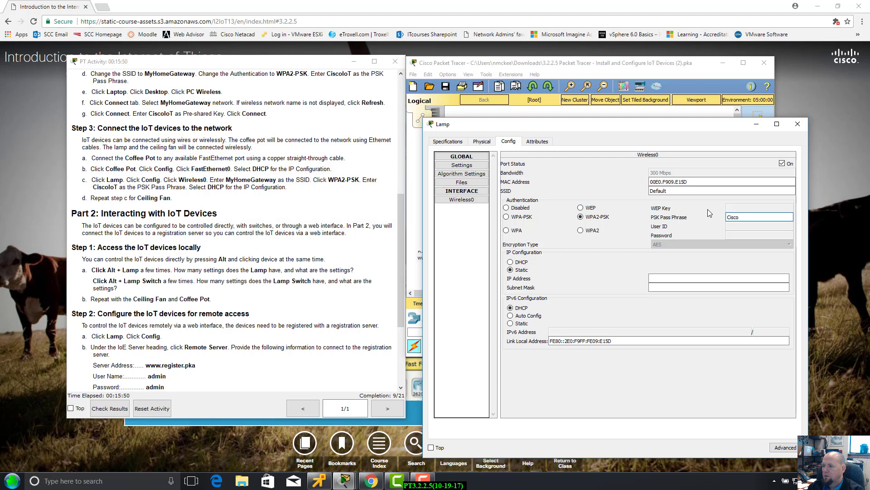
pyautogui.write('IoT')
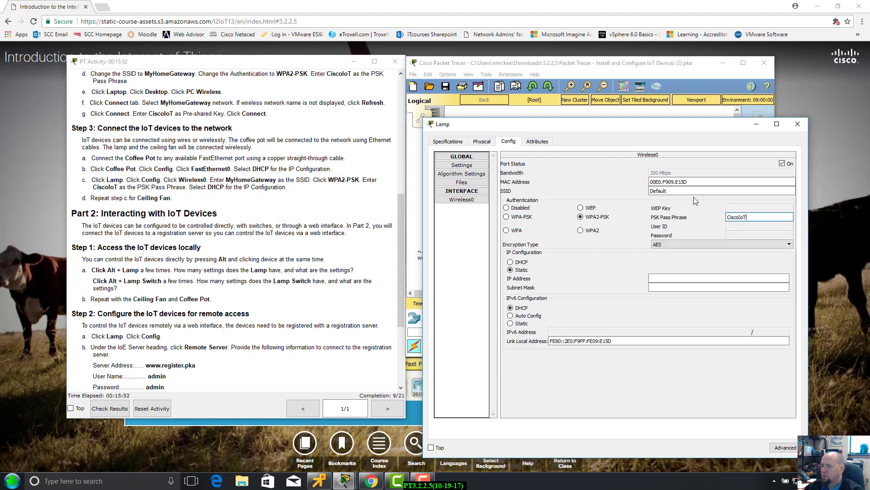
# Set the Lamp's SSID to MyHomeGateway, switch it to DHCP, and close its window.
pyautogui.doubleClick(695, 190)
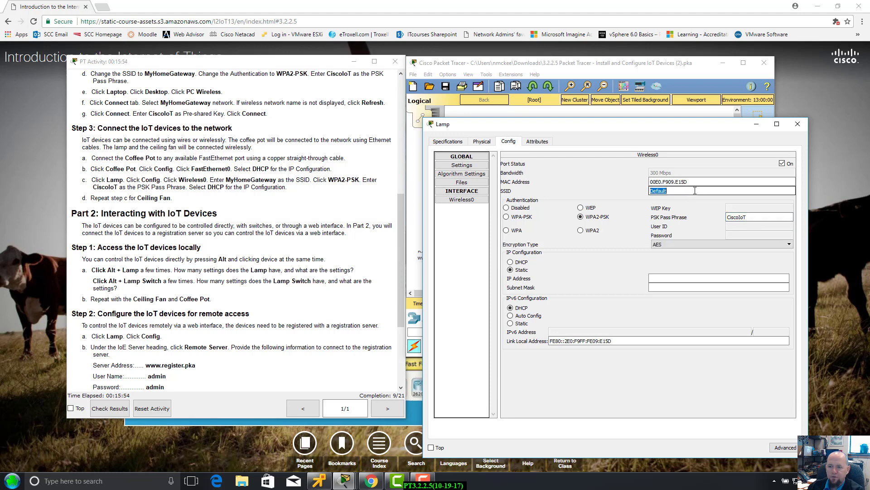
pyautogui.write('MyH')
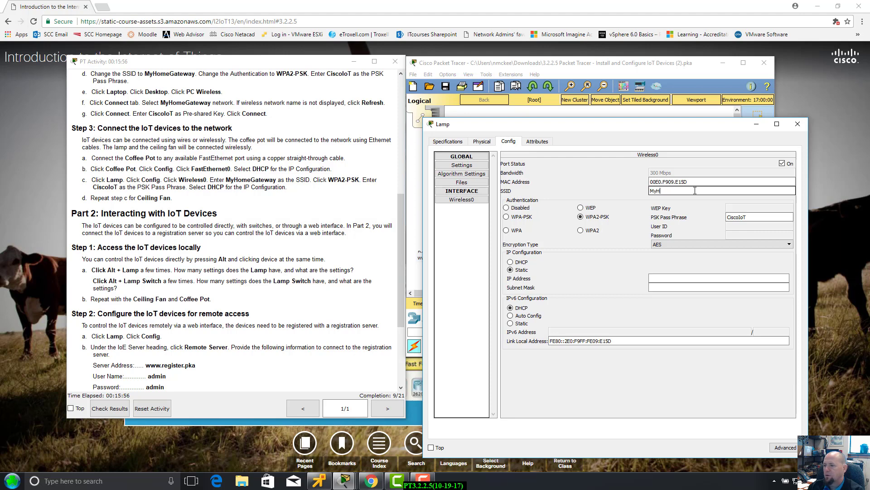
pyautogui.write('omeGate')
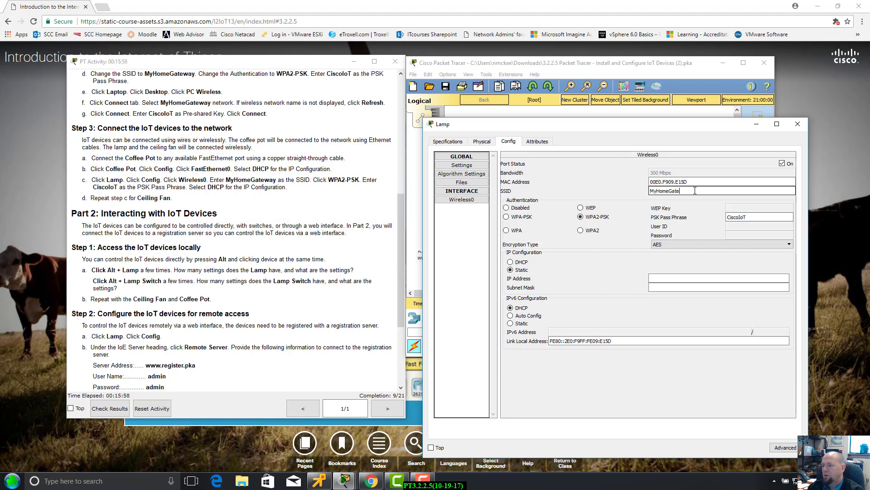
pyautogui.write('way')
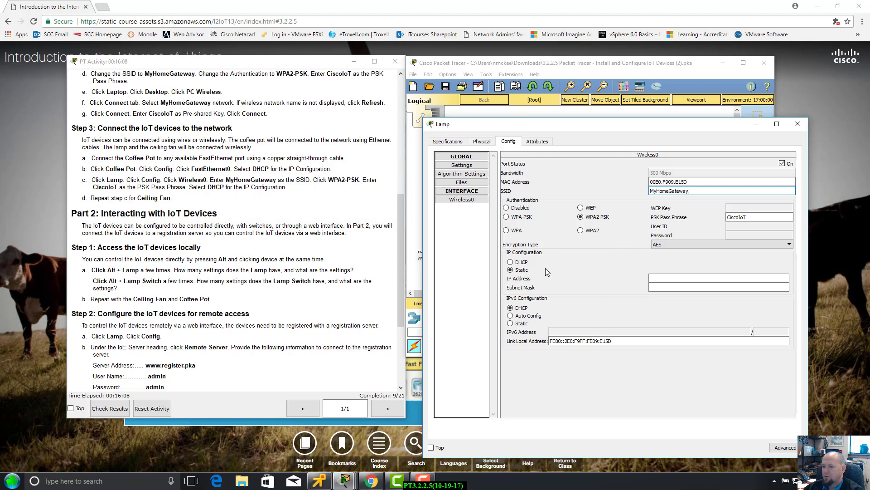
pyautogui.click(511, 262)
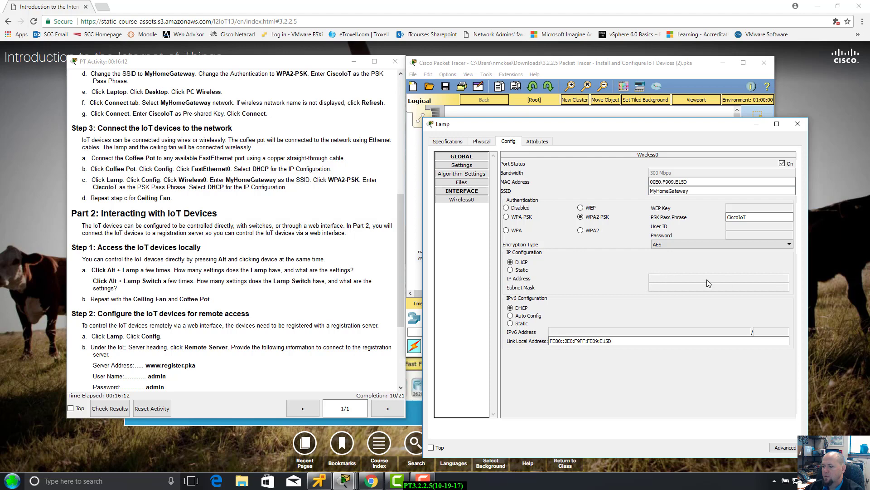
pyautogui.moveTo(671, 125); pyautogui.dragTo(705, 109)
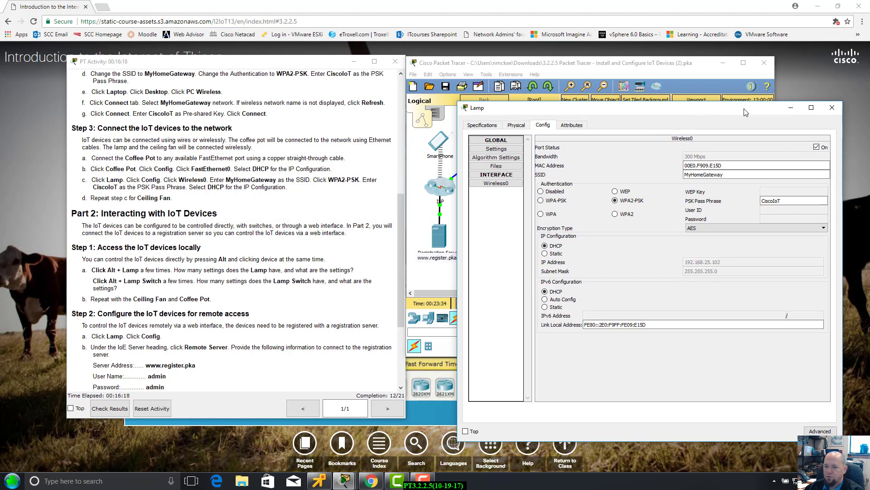
pyautogui.click(832, 105)
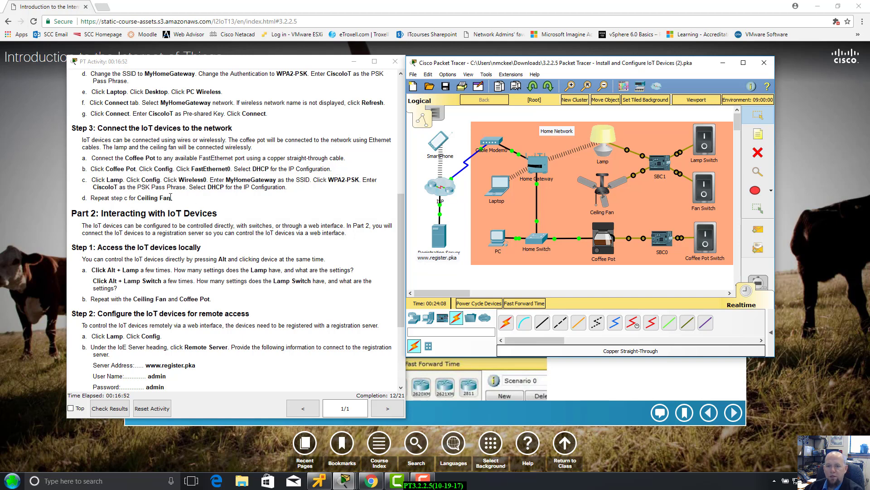
# Set the Ceiling Fan's Wireless0 SSID to MyHomeGateway.
pyautogui.click(605, 185)
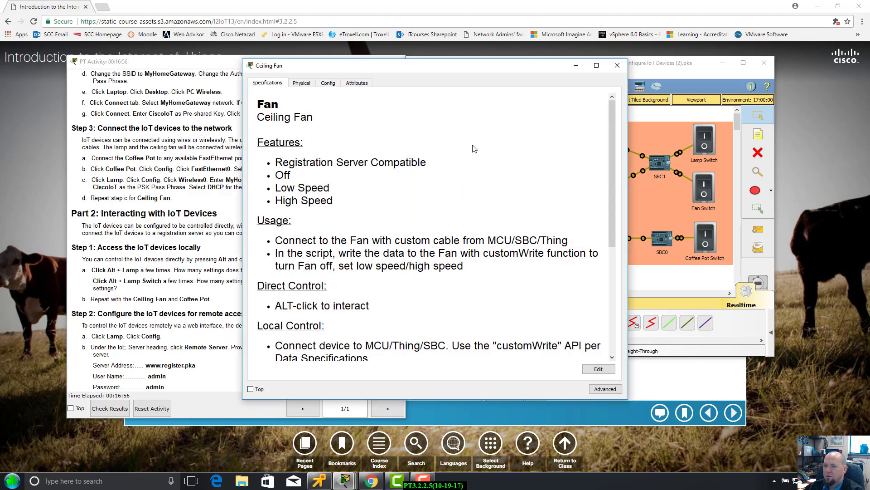
pyautogui.moveTo(441, 68); pyautogui.dragTo(513, 60)
pyautogui.click(399, 73)
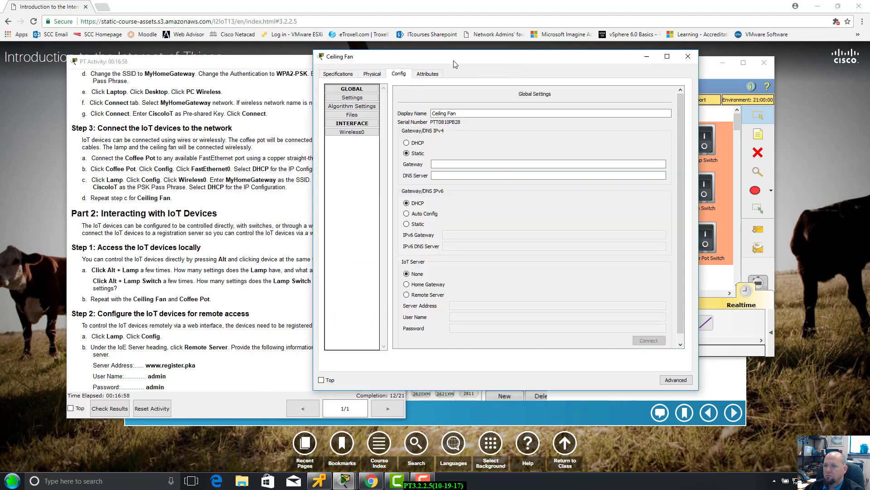
pyautogui.moveTo(453, 61); pyautogui.dragTo(528, 91)
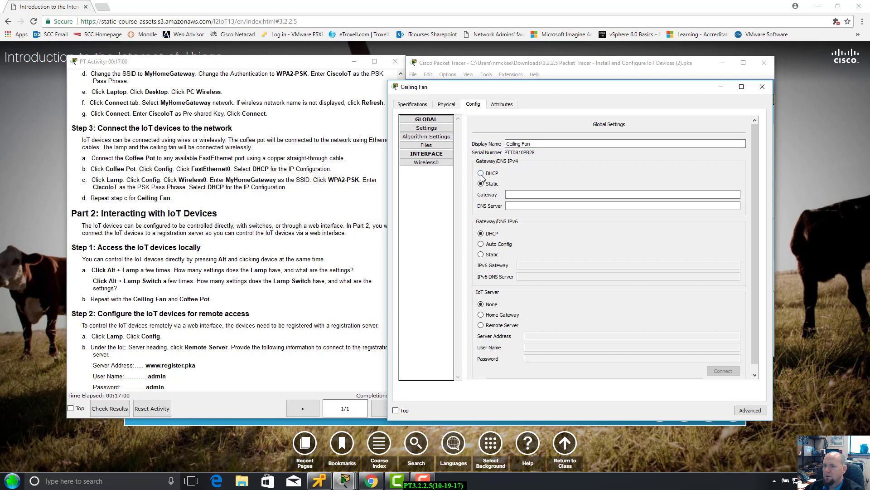
pyautogui.click(426, 163)
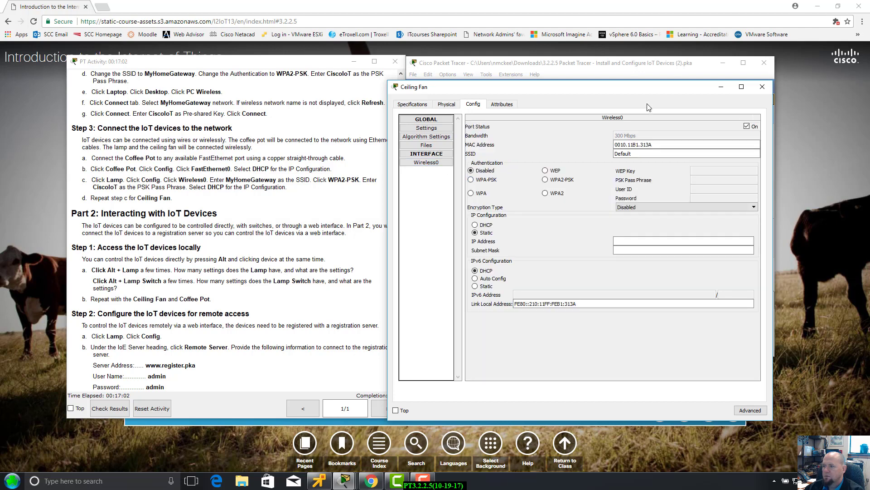
pyautogui.moveTo(657, 89); pyautogui.dragTo(658, 92)
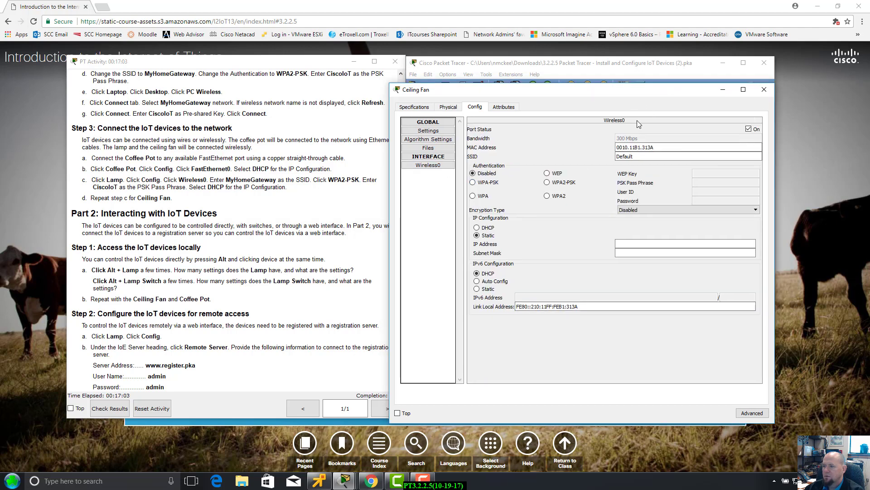
pyautogui.doubleClick(637, 152)
pyautogui.write('My')
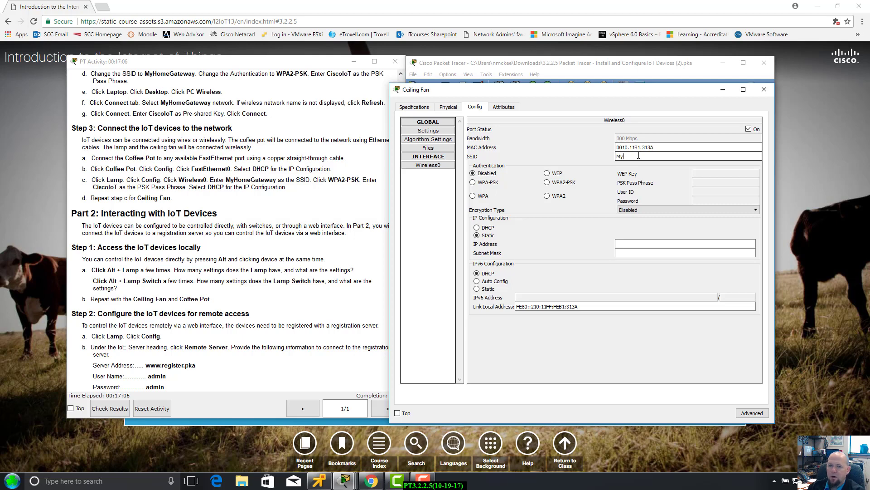
pyautogui.write('HO')
pyautogui.press('BackSpace')
pyautogui.press('BackSpace')
pyautogui.press('BackSpace')
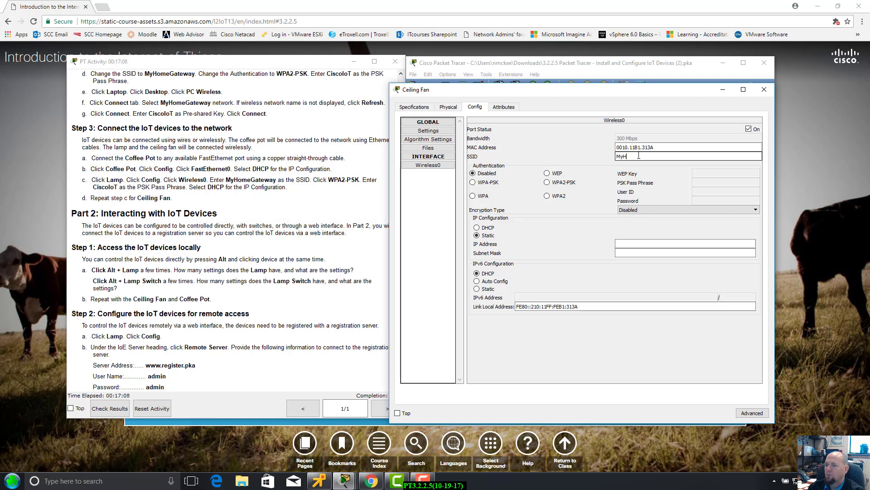
pyautogui.write('omeGat')
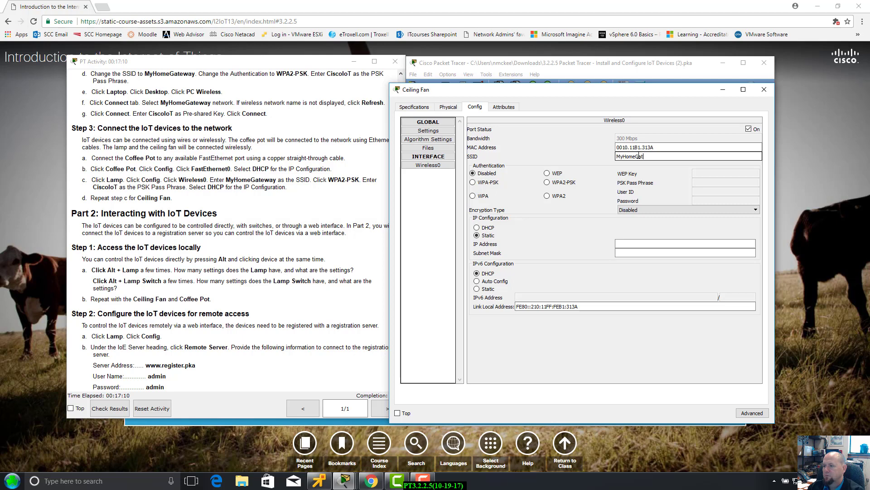
pyautogui.write('eway')
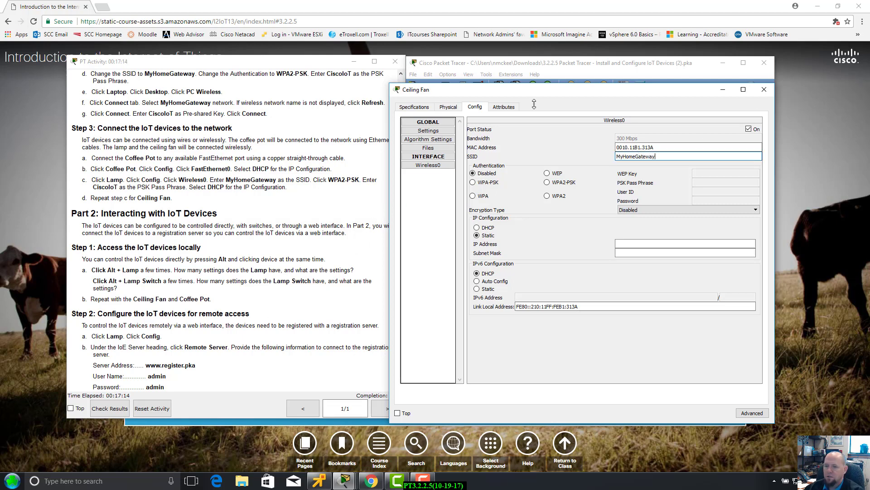
# Give the Ceiling Fan WPA2-PSK authentication with the pass phrase and DHCP addressing.
pyautogui.click(547, 182)
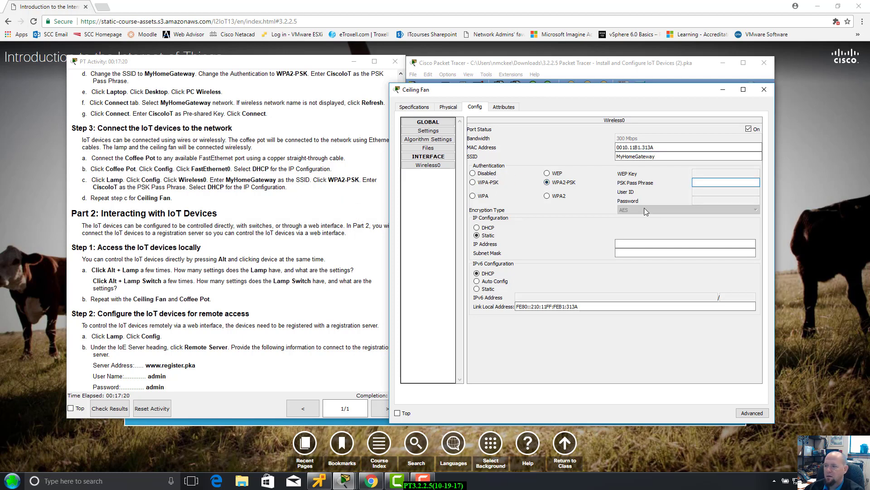
pyautogui.click(726, 182)
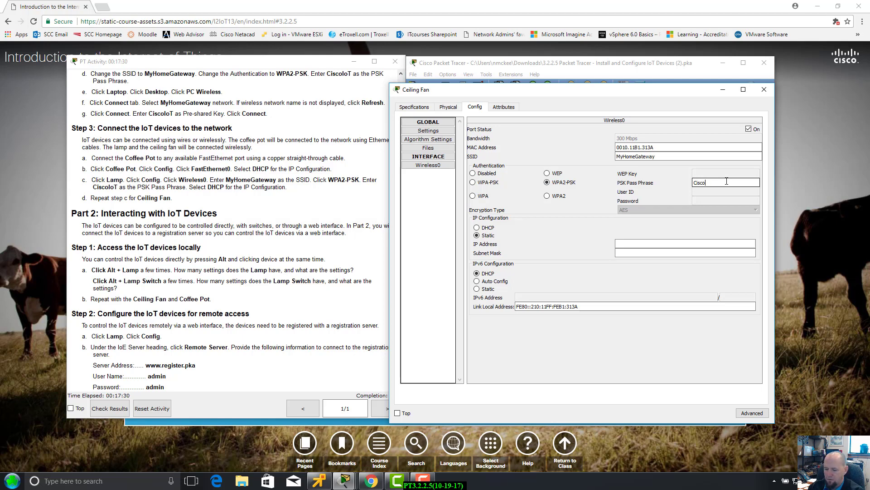
pyautogui.write('T')
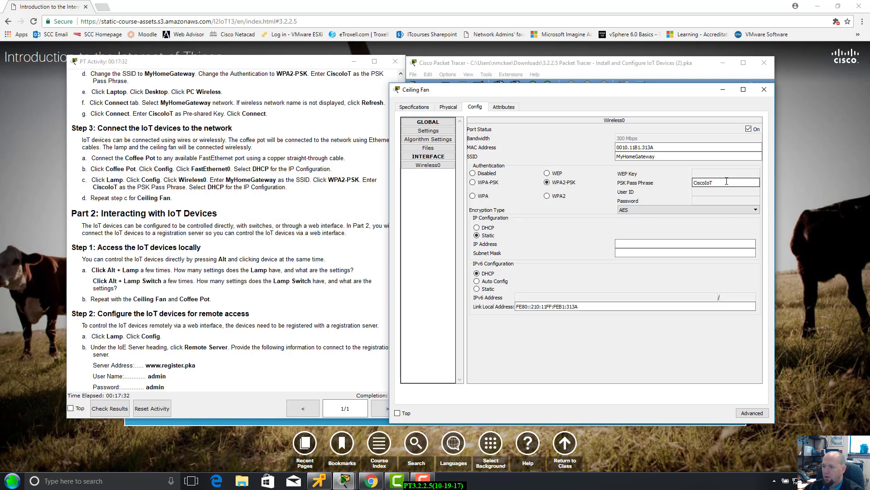
pyautogui.click(477, 228)
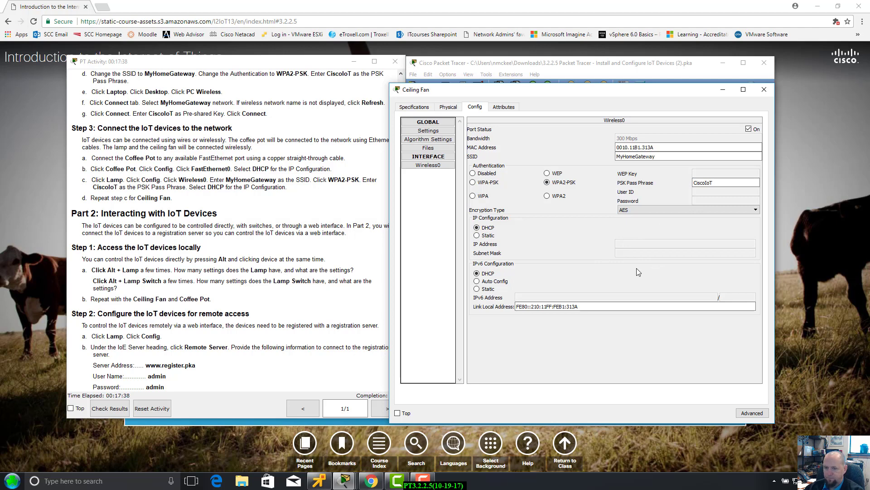
# Refresh and check the Ceiling Fan's attributes, then close its window.
pyautogui.moveTo(578, 91); pyautogui.dragTo(616, 79)
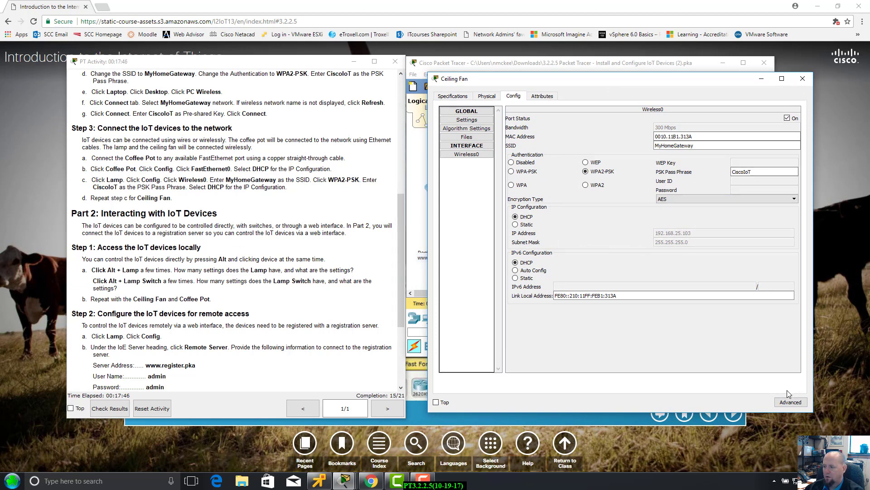
pyautogui.click(543, 95)
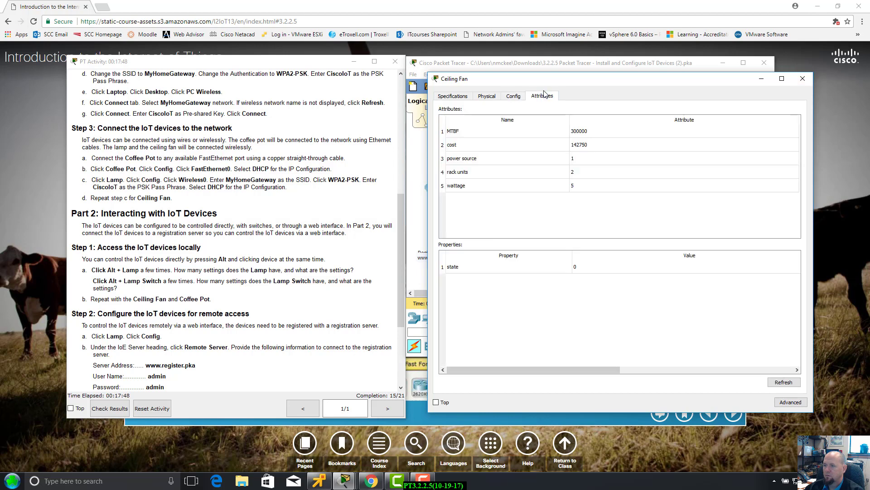
pyautogui.click(773, 382)
pyautogui.click(802, 79)
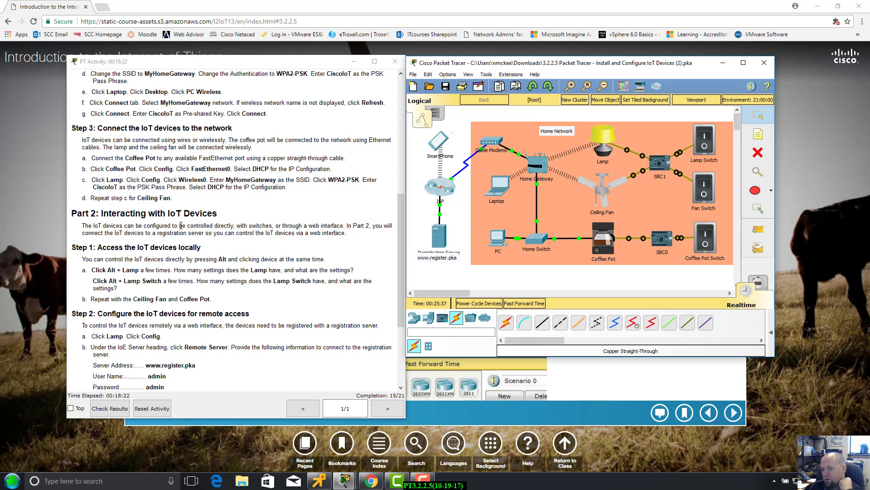
# Scroll the activity instructions to Part 2 Steps 2 and 3.
pyautogui.scroll(-2, 179, 227)
pyautogui.scroll(-3, 181, 226)
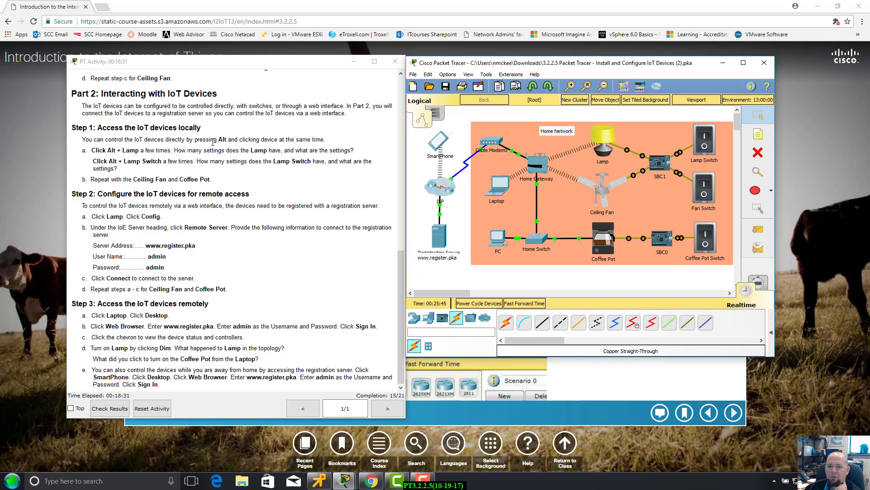
# Toggle the Lamp twice, the Ceiling Fan once and the Coffee Pot twice via their switches.
pyautogui.keyDown('alt'); pyautogui.click(712, 145); pyautogui.keyUp('alt')
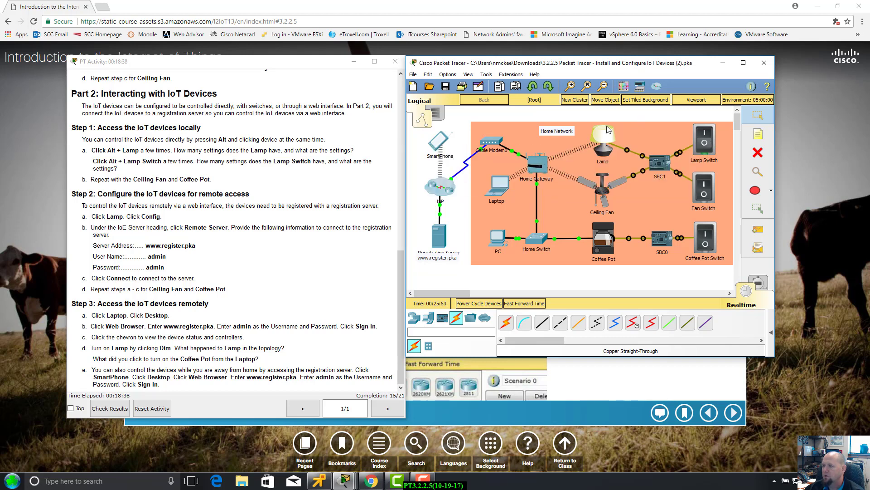
pyautogui.keyDown('alt'); pyautogui.click(706, 144); pyautogui.keyUp('alt')
pyautogui.keyDown('alt'); pyautogui.click(706, 142); pyautogui.keyUp('alt')
pyautogui.keyDown('alt'); pyautogui.click(707, 142); pyautogui.keyUp('alt')
pyautogui.keyDown('alt'); pyautogui.click(703, 188); pyautogui.keyUp('alt')
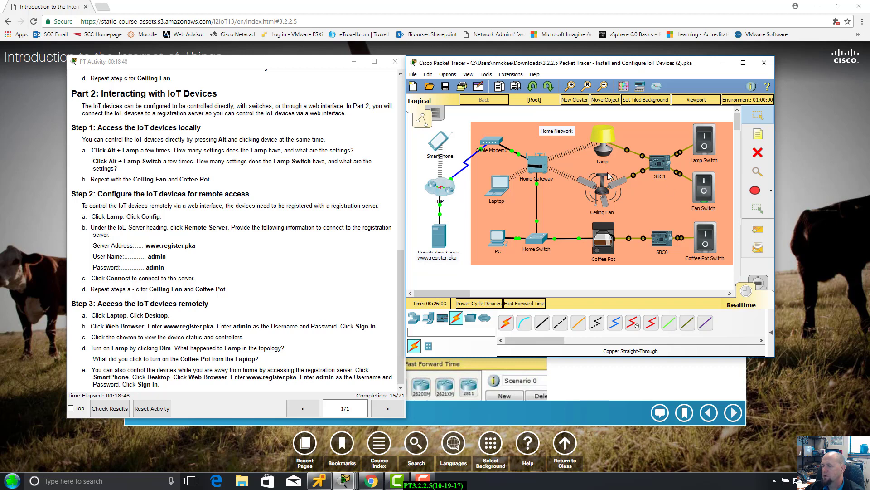
pyautogui.keyDown('alt'); pyautogui.click(704, 183); pyautogui.keyUp('alt')
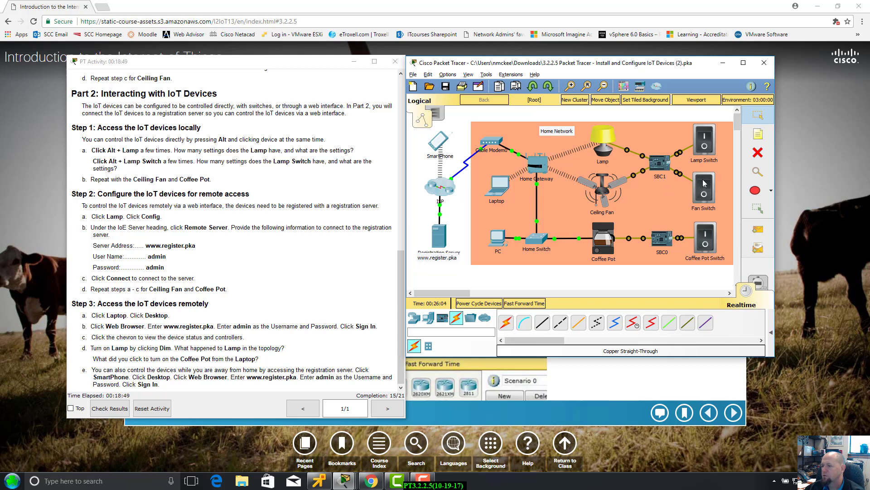
pyautogui.keyDown('alt'); pyautogui.click(708, 236); pyautogui.keyUp('alt')
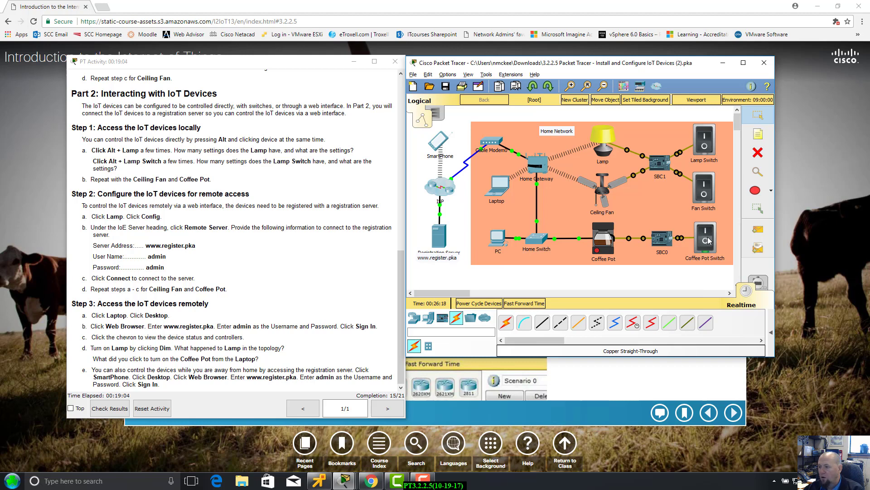
pyautogui.keyDown('alt'); pyautogui.click(708, 241); pyautogui.keyUp('alt')
pyautogui.keyDown('alt'); pyautogui.click(708, 240); pyautogui.keyUp('alt')
pyautogui.keyDown('alt'); pyautogui.click(706, 240); pyautogui.keyUp('alt')
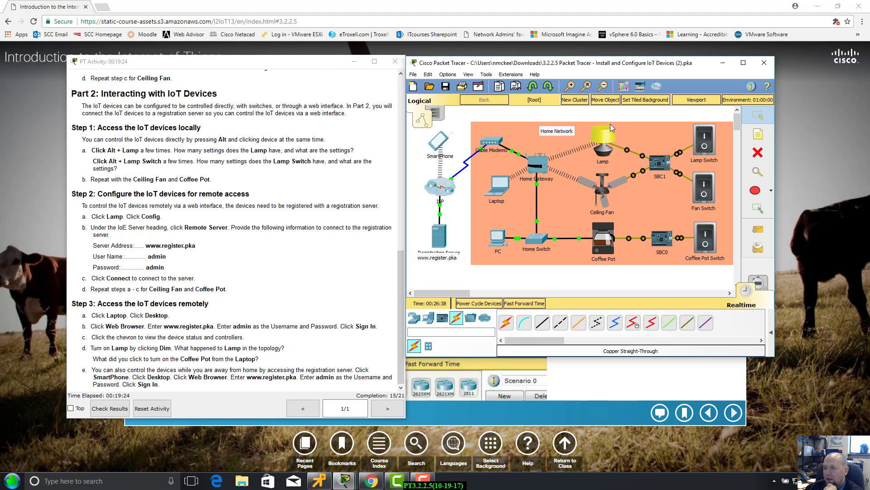
pyautogui.click(605, 136)
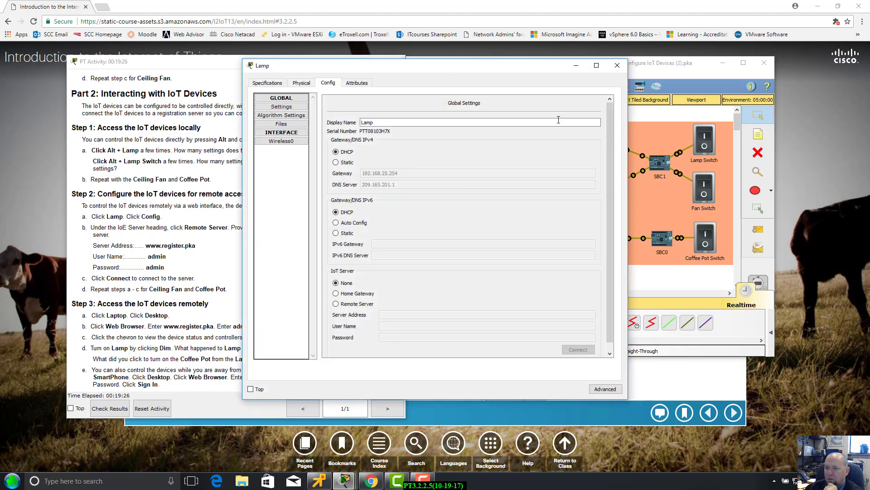
pyautogui.moveTo(447, 71); pyautogui.dragTo(584, 80)
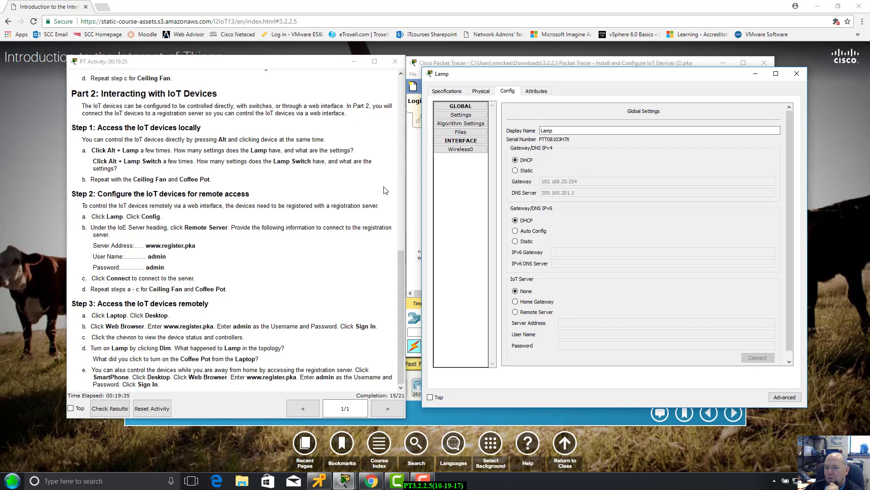
pyautogui.click(520, 311)
pyautogui.click(566, 322)
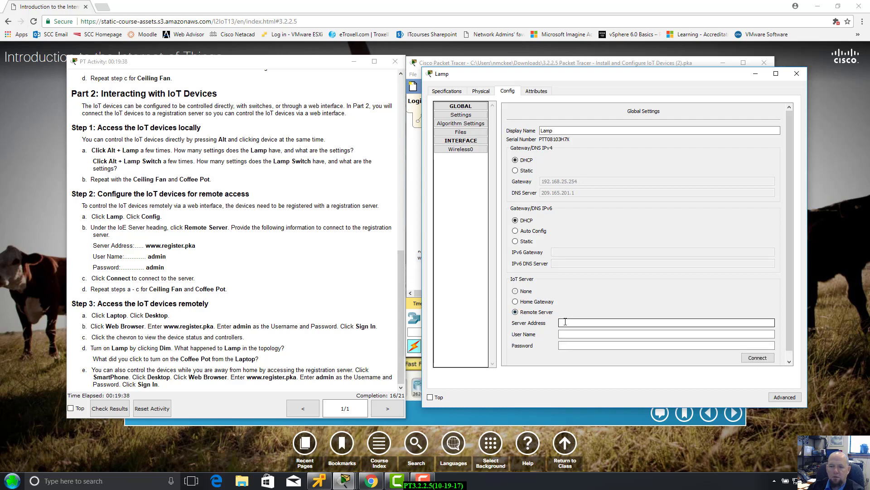
pyautogui.write('www.register.pka')
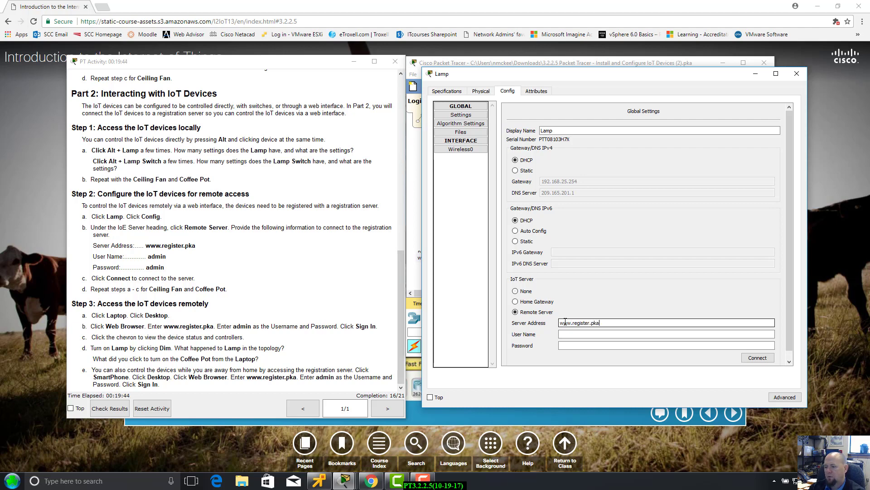
pyautogui.press('Tab')
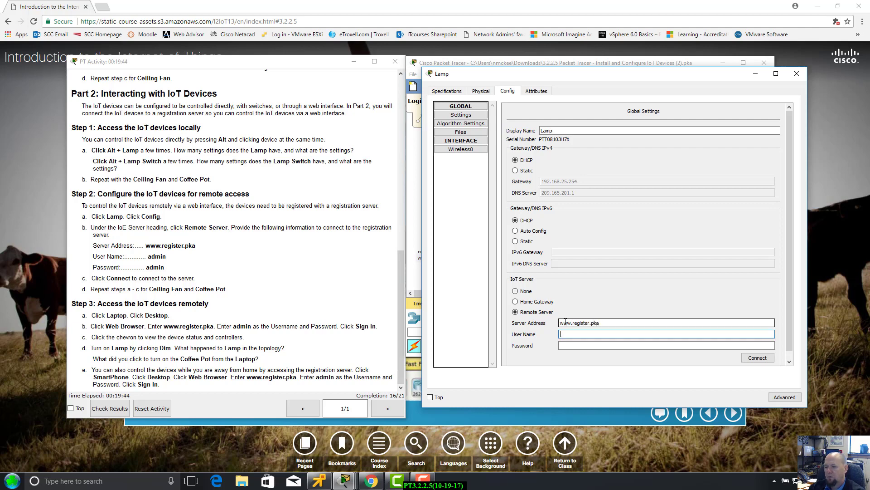
pyautogui.press('Tab')
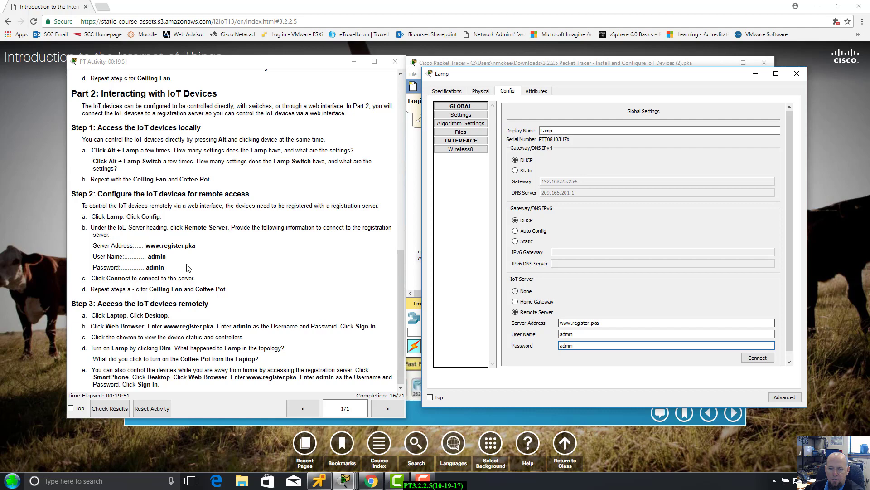
pyautogui.click(764, 360)
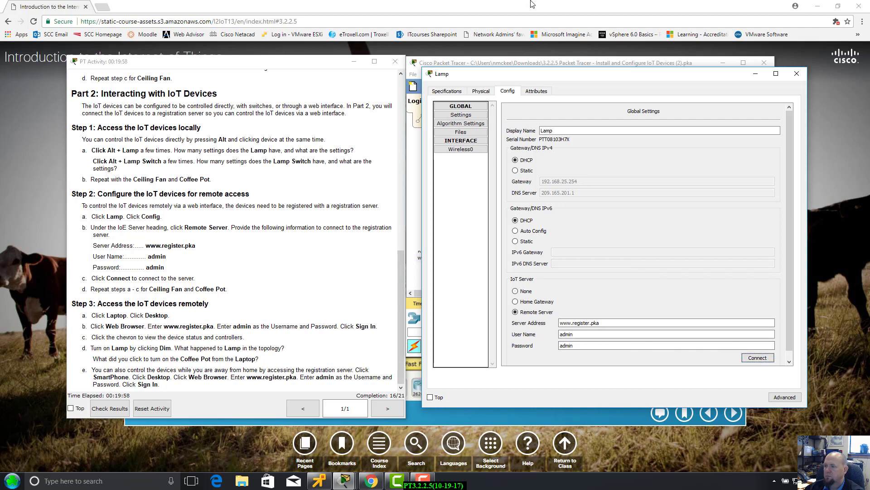
pyautogui.moveTo(563, 79)
pyautogui.mouseDown()
pyautogui.moveTo(621, 74)
pyautogui.moveTo(567, 77)
pyautogui.mouseUp()
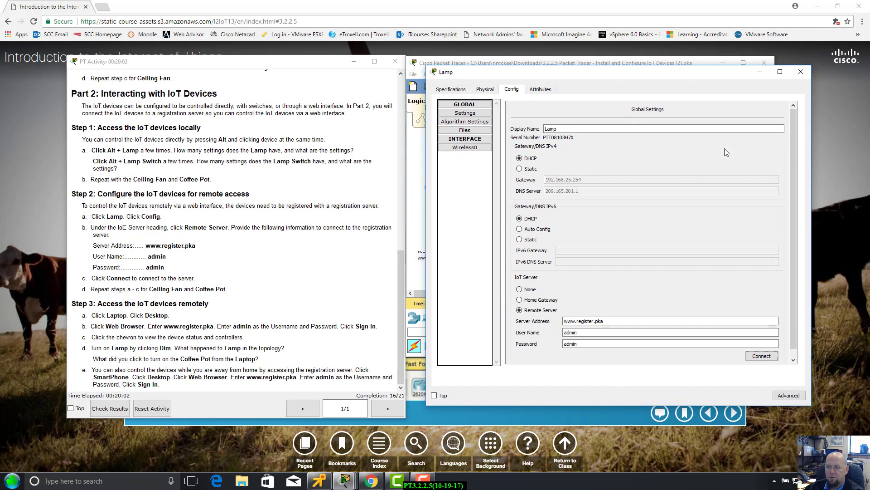
# Close the Lamp window and choose Remote Server in the Ceiling Fan's Config settings.
pyautogui.click(801, 71)
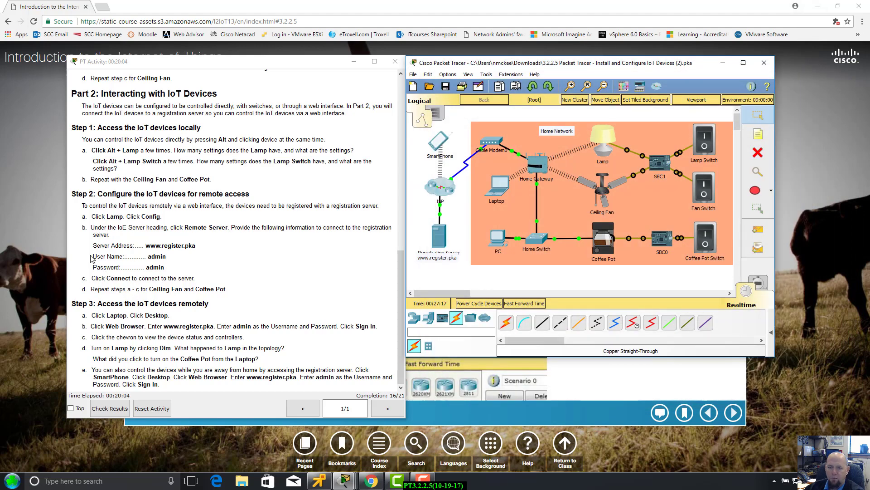
pyautogui.keyDown('alt'); pyautogui.click(603, 189); pyautogui.keyUp('alt')
pyautogui.click(603, 189)
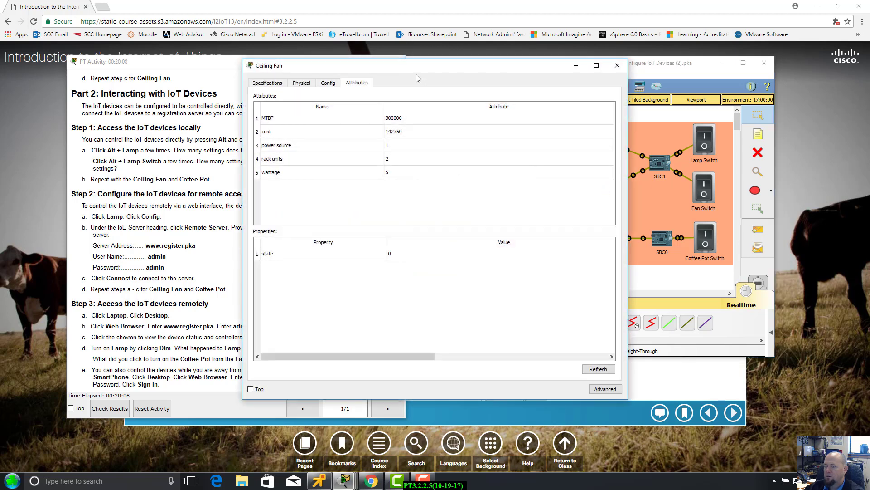
pyautogui.moveTo(426, 68); pyautogui.dragTo(570, 80)
pyautogui.click(471, 95)
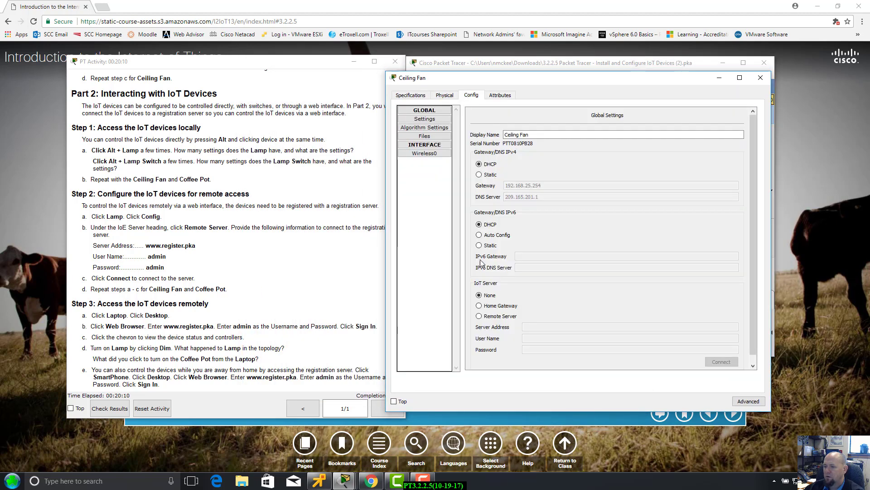
pyautogui.click(479, 317)
pyautogui.click(532, 326)
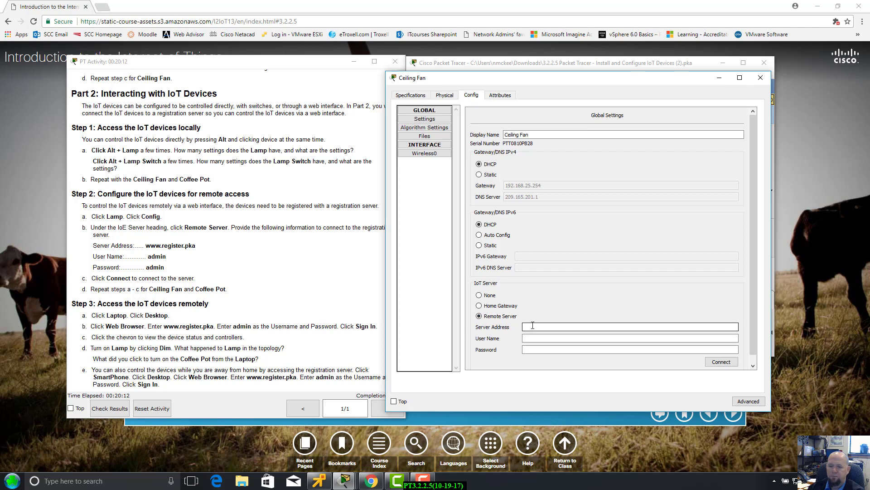
pyautogui.write('www.register.pka')
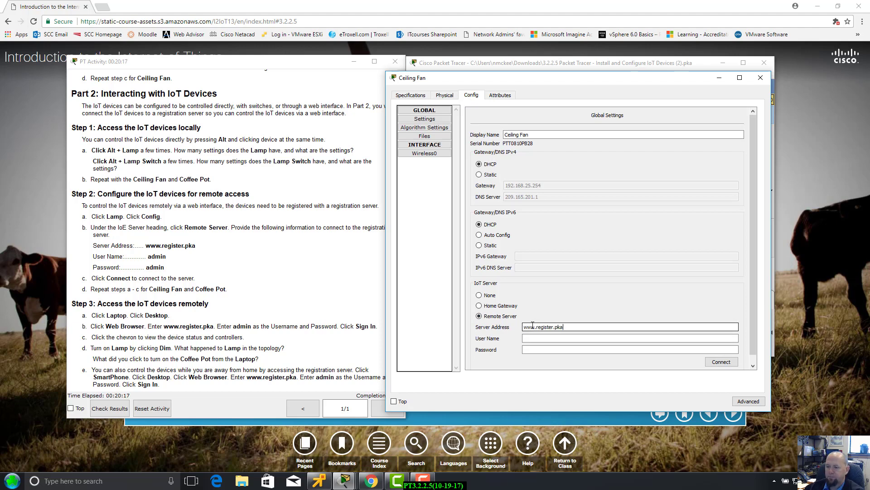
pyautogui.press('Tab')
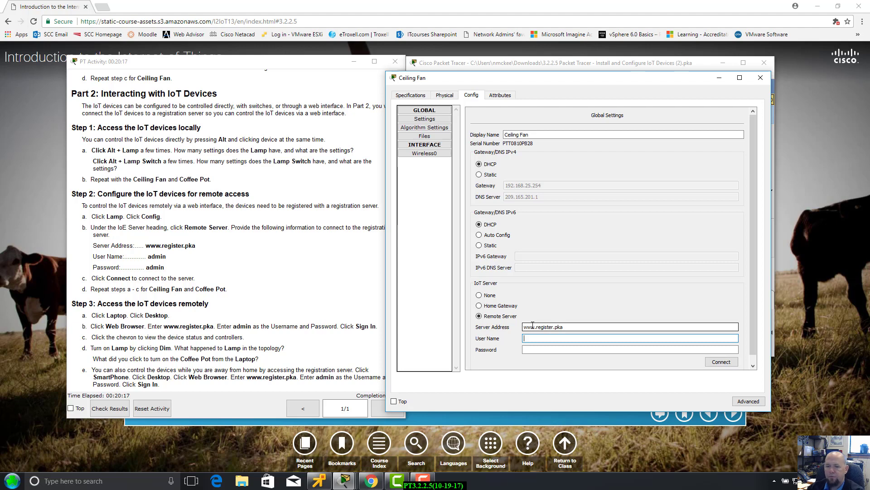
pyautogui.press('Tab')
pyautogui.write('a')
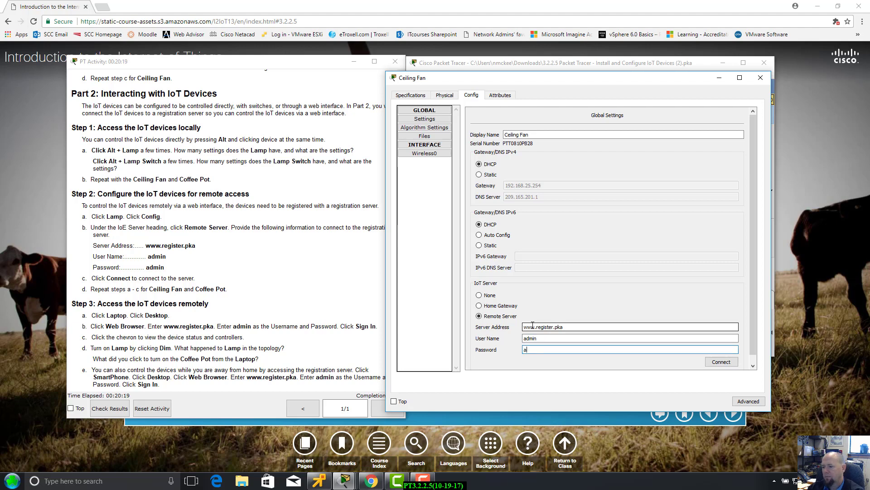
pyautogui.click(721, 363)
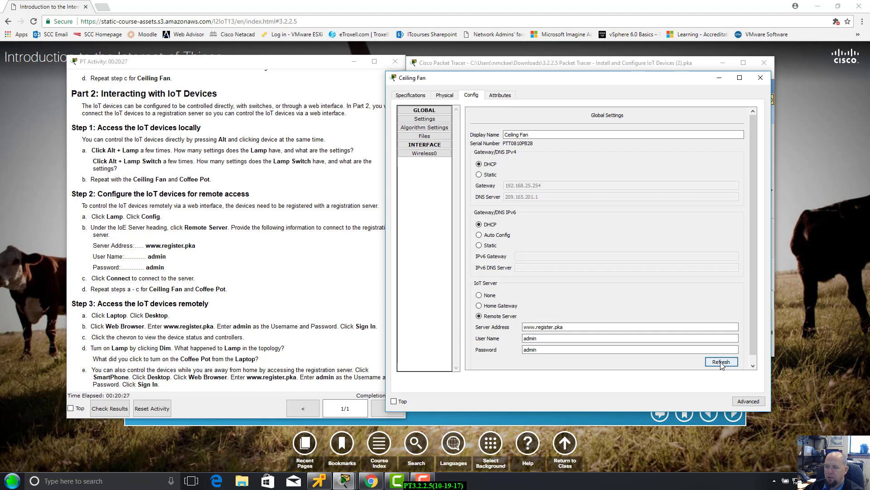
pyautogui.moveTo(618, 78); pyautogui.dragTo(683, 59)
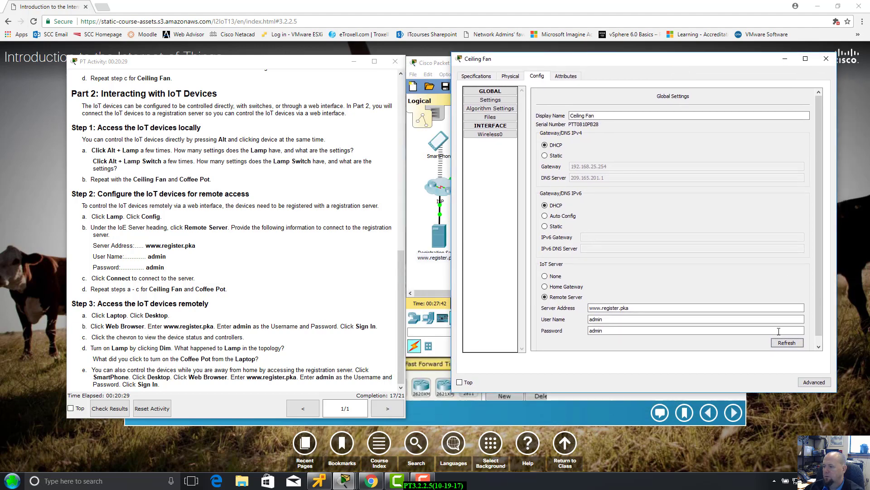
pyautogui.click(787, 345)
pyautogui.moveTo(704, 65); pyautogui.dragTo(691, 72)
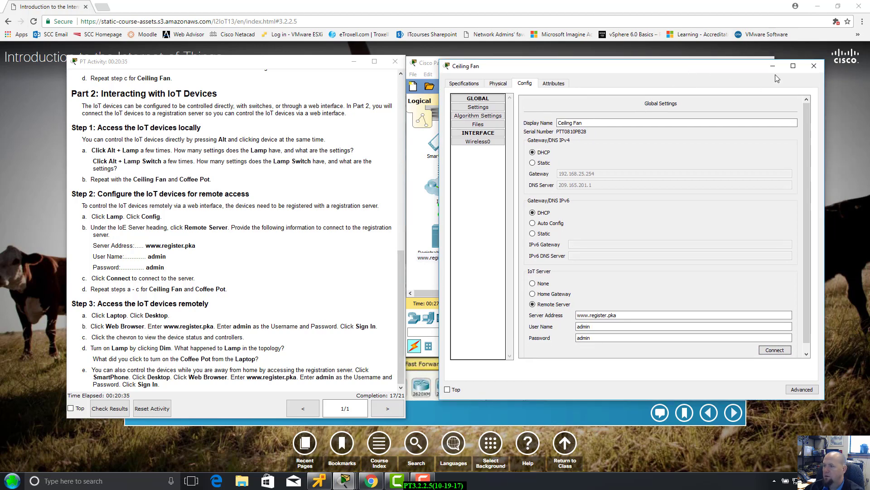
pyautogui.click(813, 66)
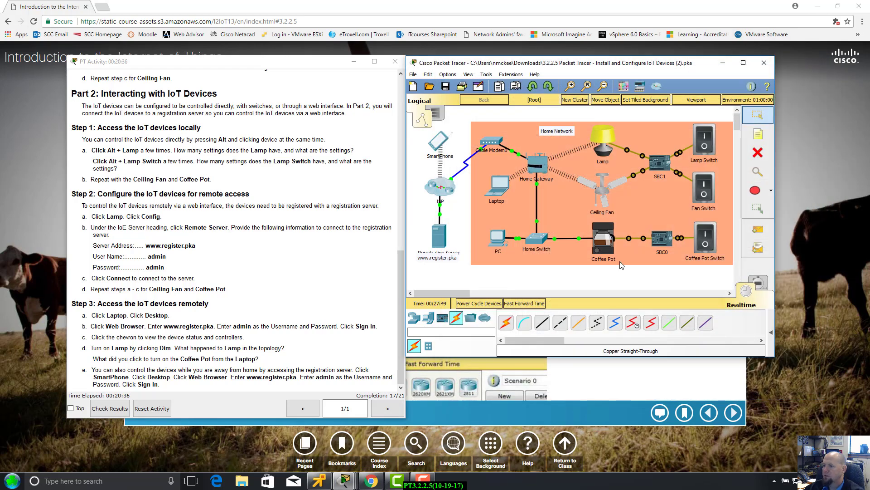
pyautogui.click(608, 241)
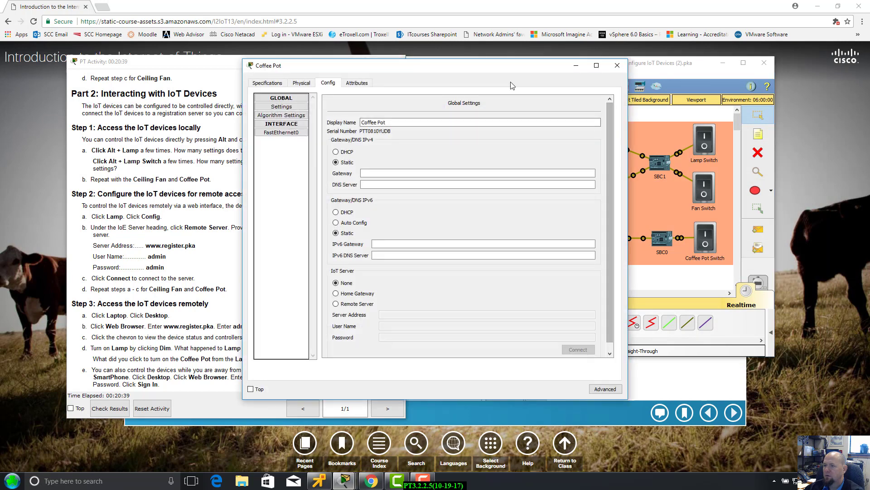
pyautogui.moveTo(502, 69); pyautogui.dragTo(654, 87)
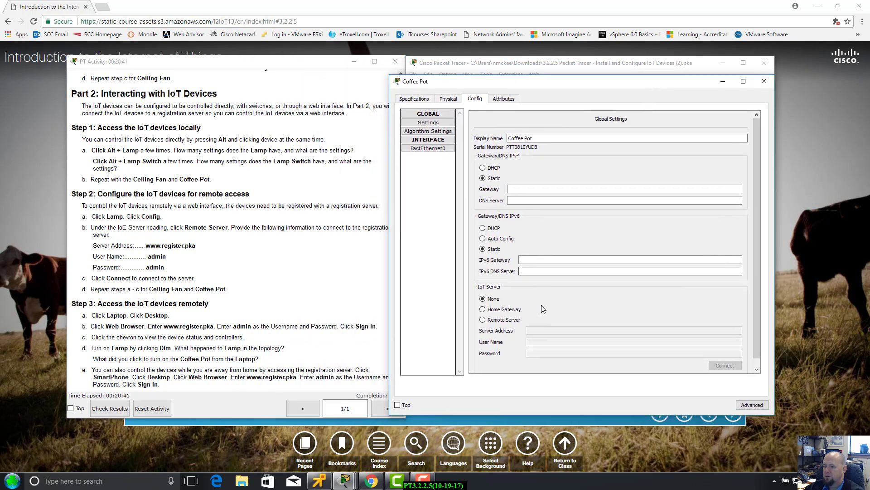
pyautogui.click(483, 319)
pyautogui.click(529, 330)
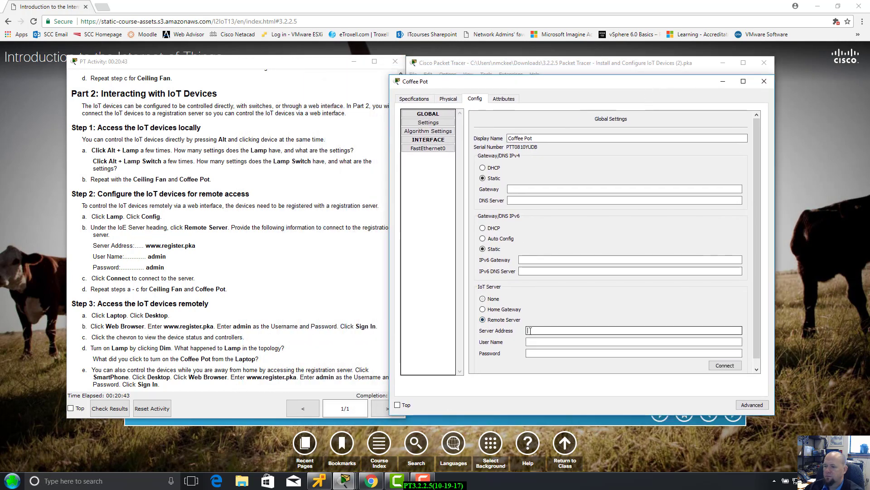
pyautogui.write('www.regis')
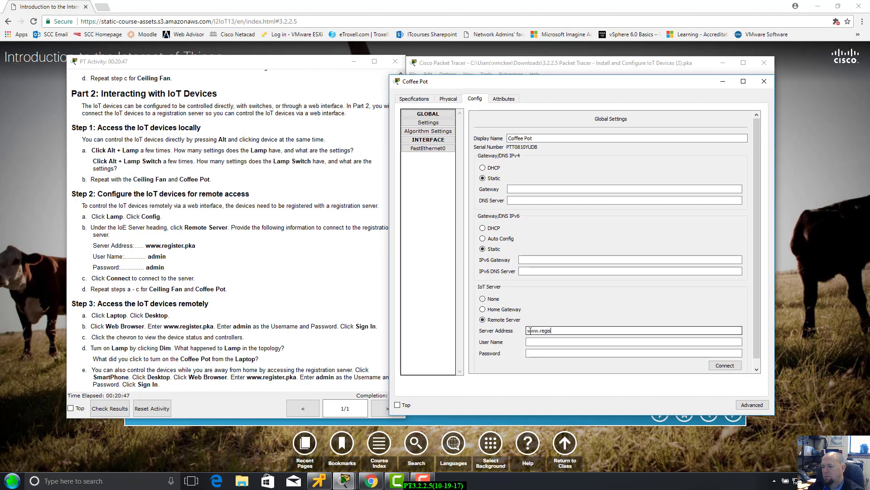
pyautogui.write('ter.pa')
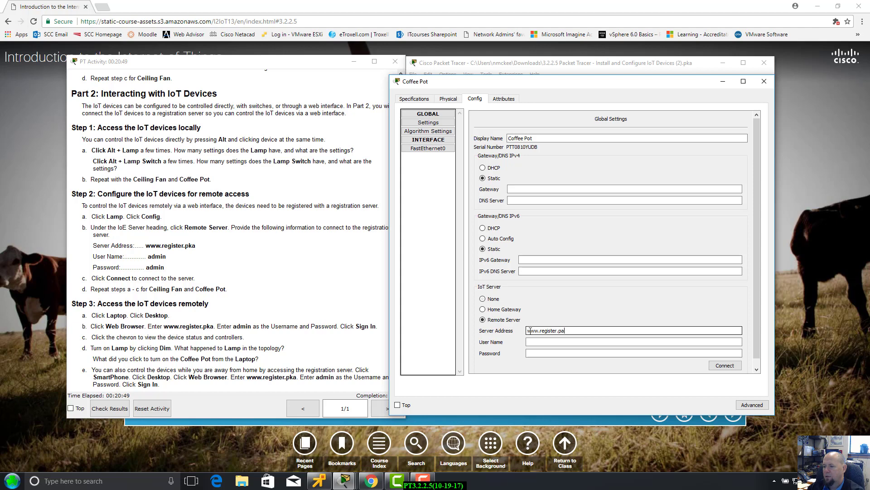
pyautogui.press('Tab')
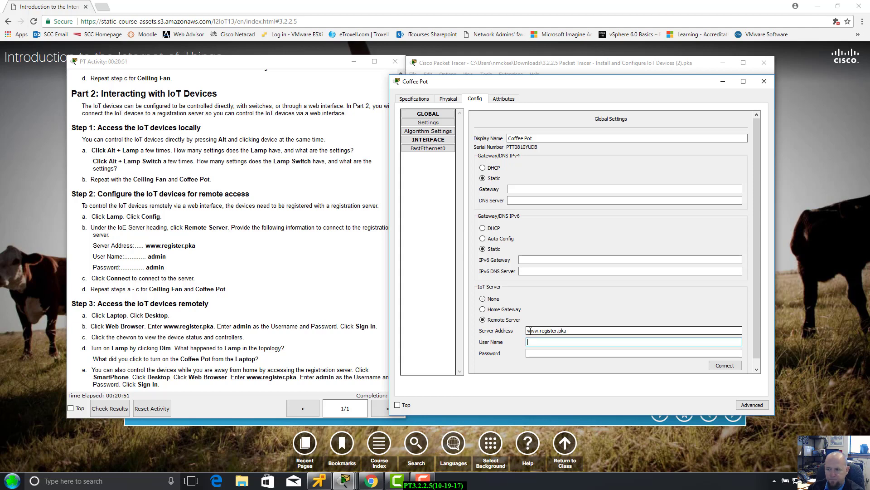
pyautogui.write('admin')
pyautogui.press('Tab')
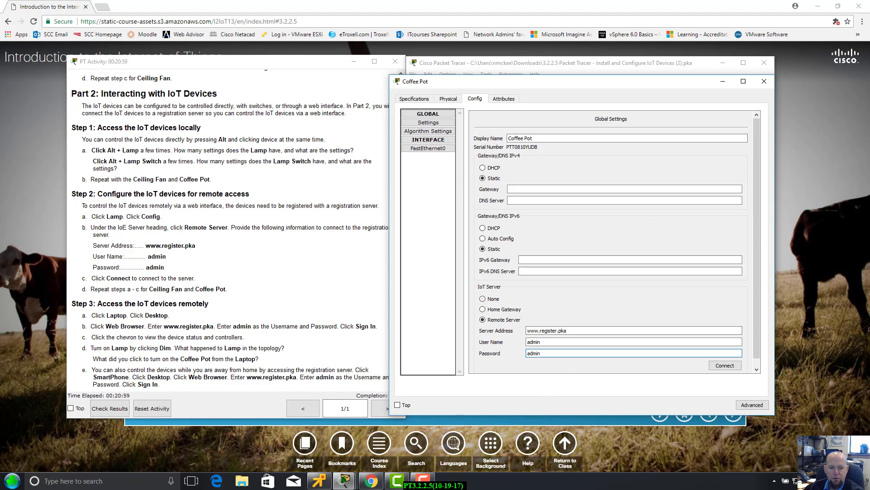
pyautogui.click(724, 365)
# Check the Coffee Pot's refreshed attributes, then close its window.
pyautogui.moveTo(574, 85); pyautogui.dragTo(642, 61)
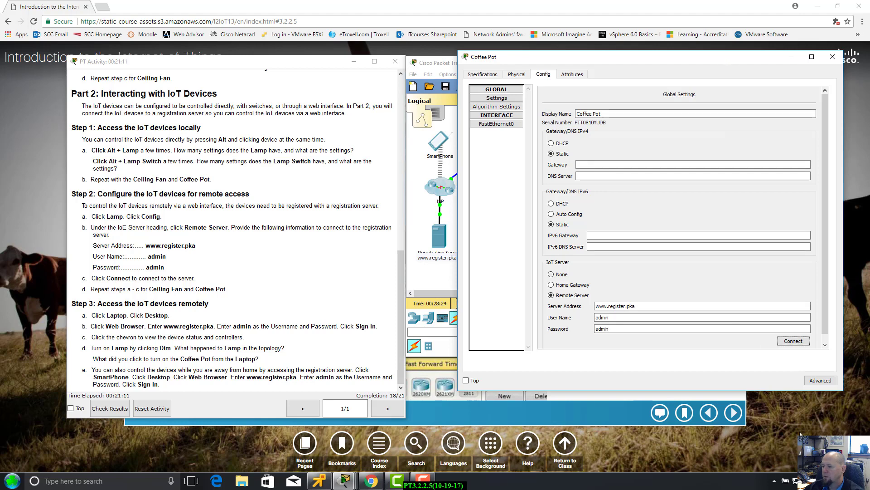
pyautogui.scroll(-1, 825, 347)
pyautogui.scroll(1, 739, 156)
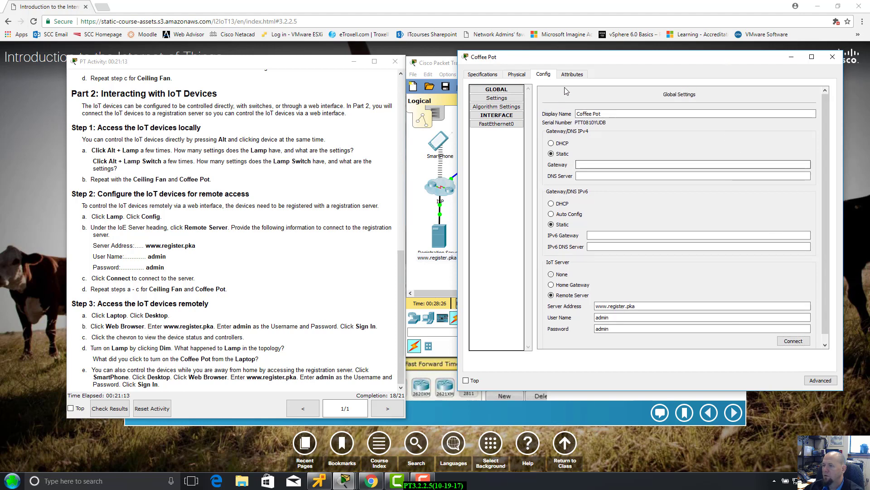
pyautogui.click(572, 74)
pyautogui.click(808, 365)
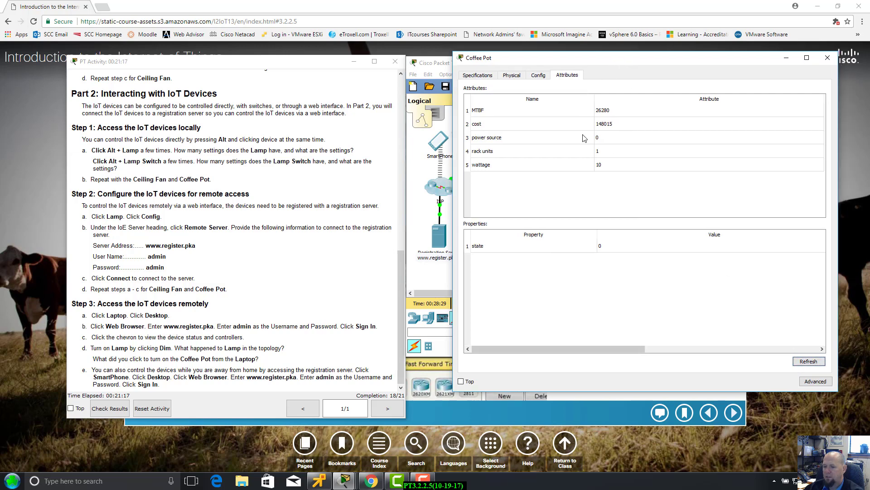
pyautogui.click(832, 57)
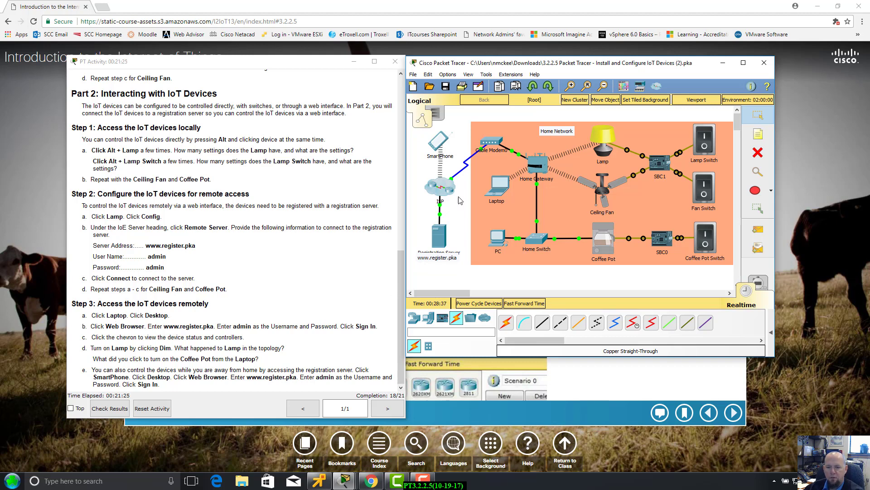
pyautogui.moveTo(508, 69); pyautogui.dragTo(537, 72)
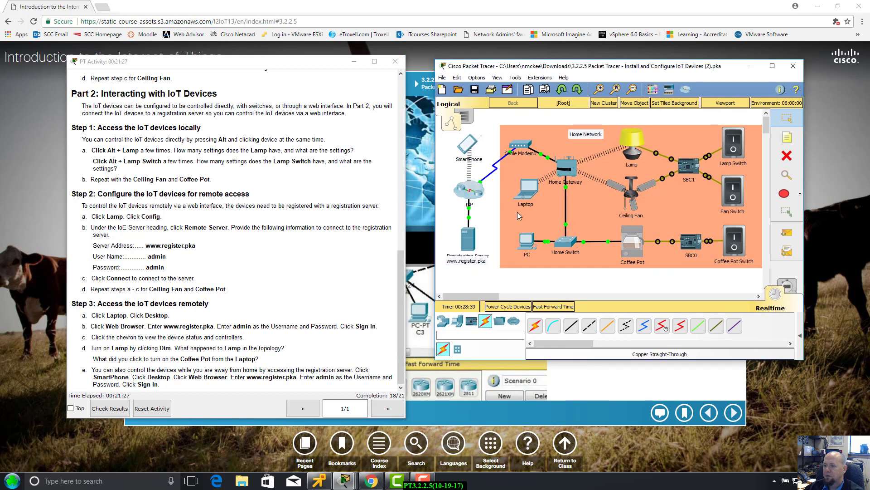
pyautogui.click(527, 197)
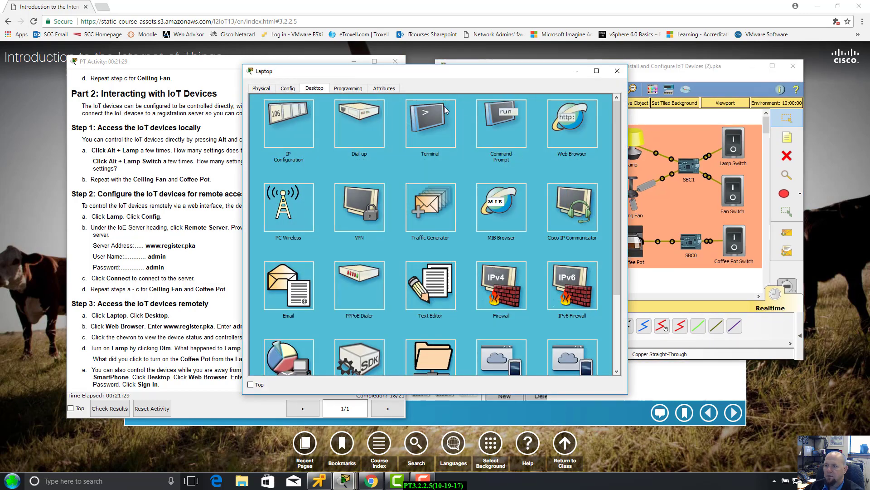
pyautogui.moveTo(453, 77); pyautogui.dragTo(616, 97)
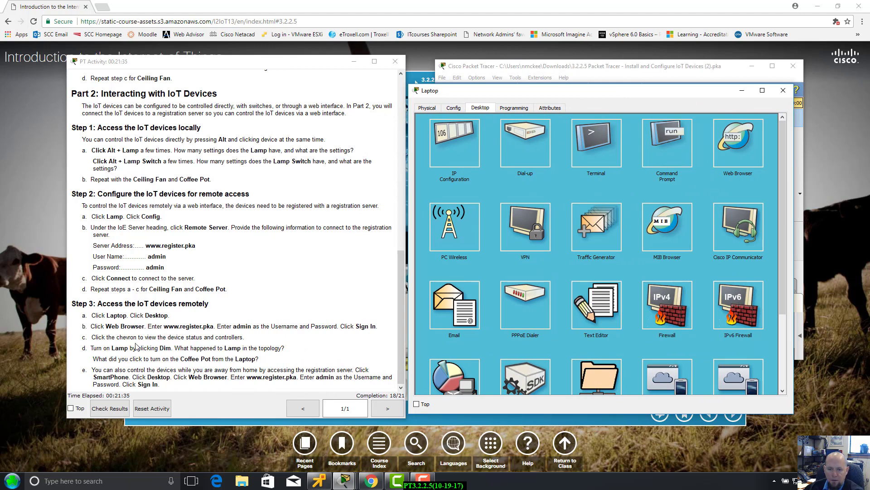
pyautogui.click(736, 149)
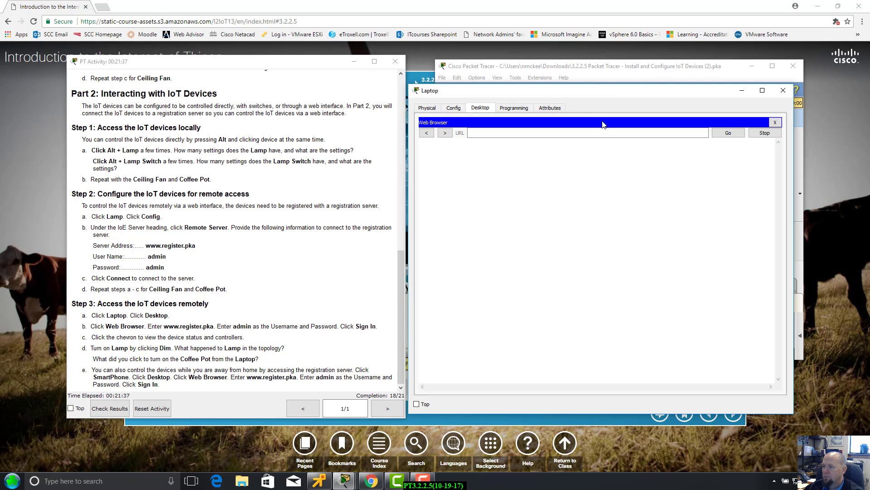
pyautogui.moveTo(591, 95); pyautogui.dragTo(595, 90)
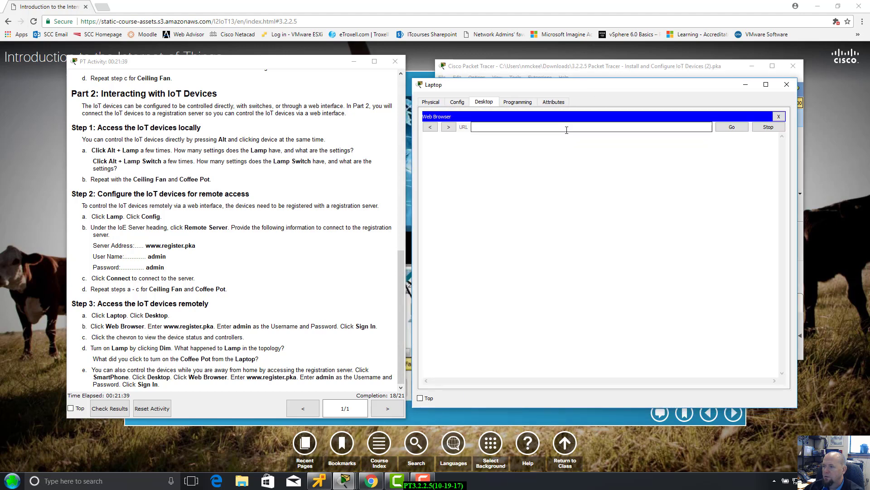
pyautogui.click(568, 129)
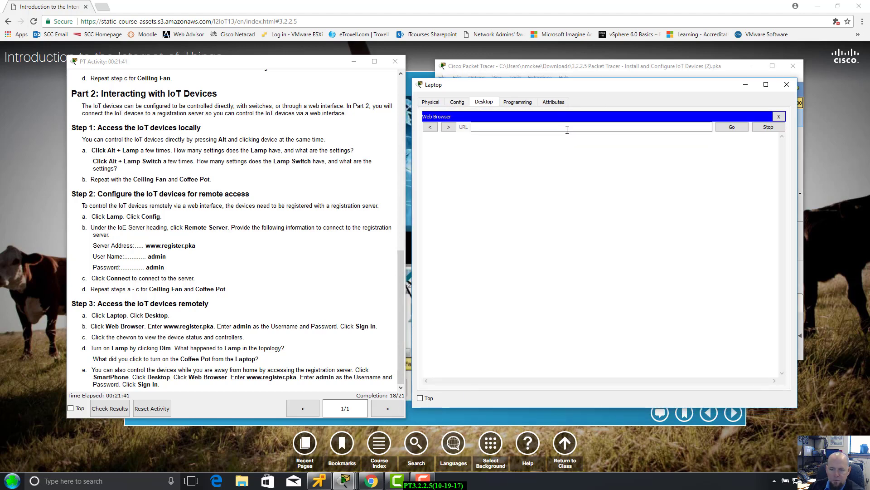
pyautogui.write('www.re')
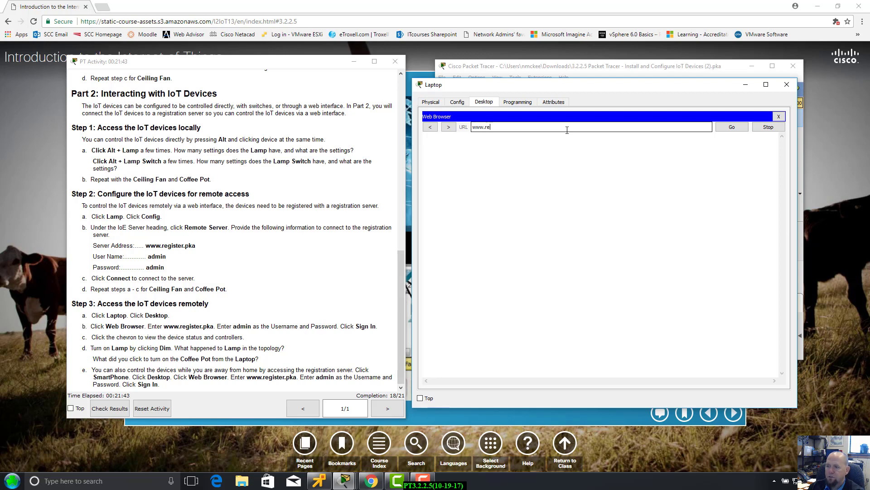
pyautogui.write('gister.pka')
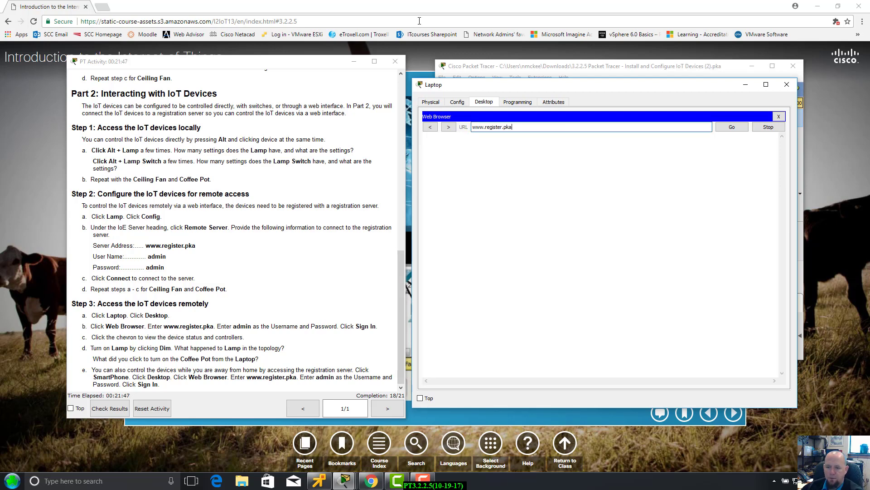
pyautogui.click(732, 127)
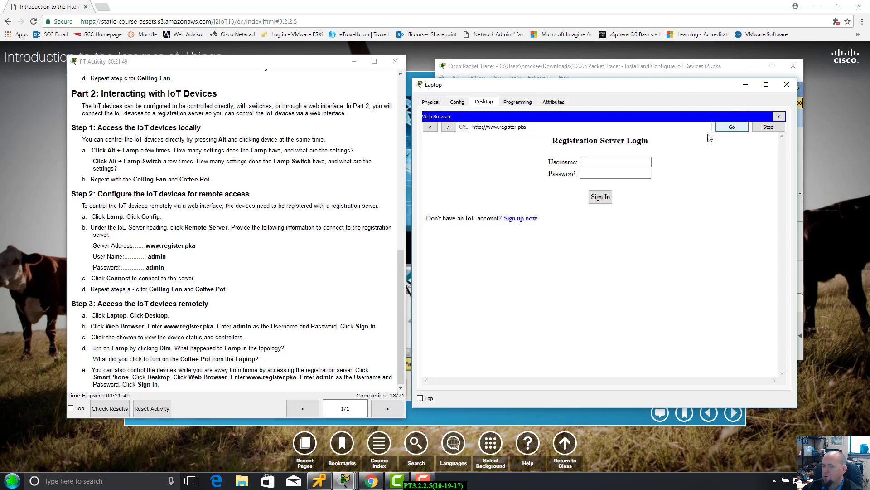
pyautogui.click(593, 163)
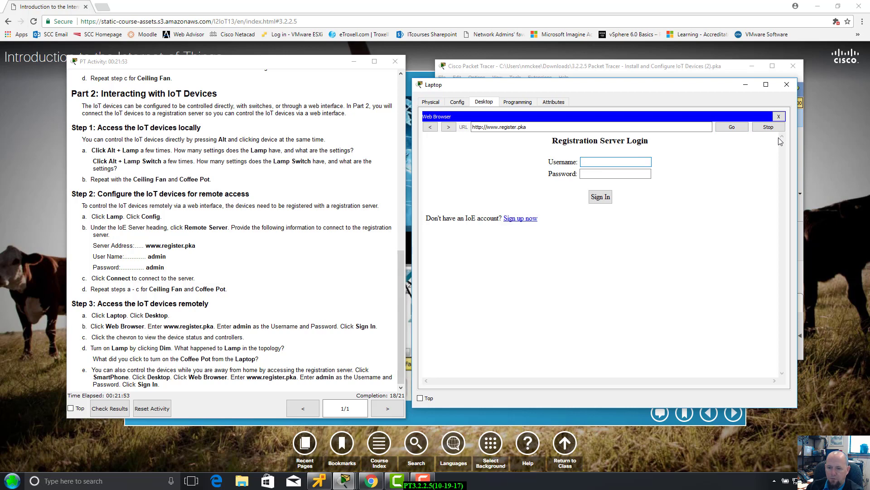
pyautogui.write('admin')
pyautogui.press('Tab')
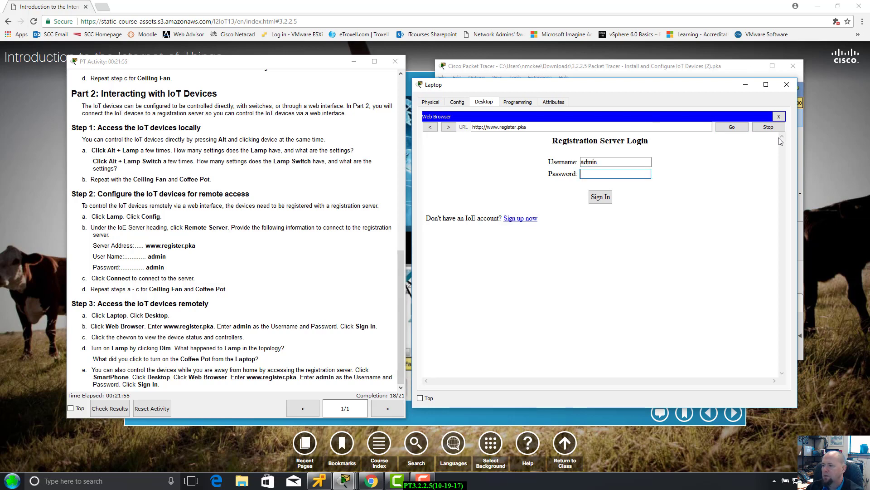
pyautogui.write('admin')
pyautogui.click(600, 197)
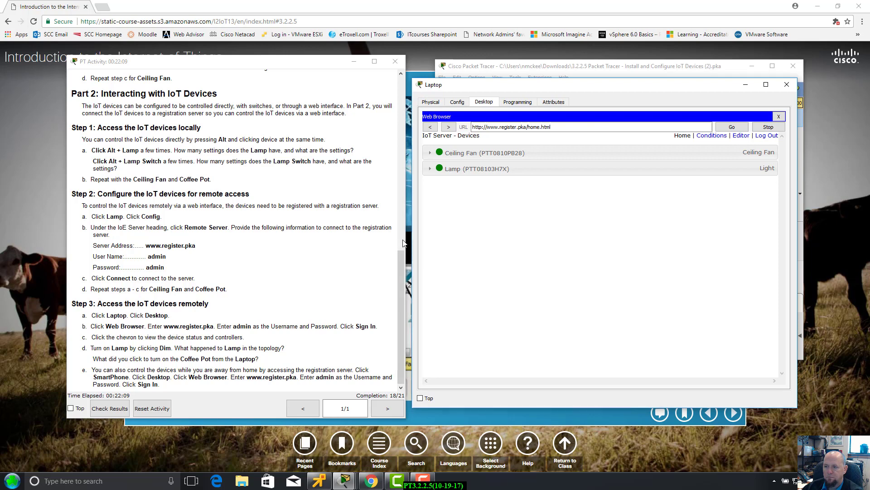
pyautogui.moveTo(578, 87); pyautogui.dragTo(599, 88)
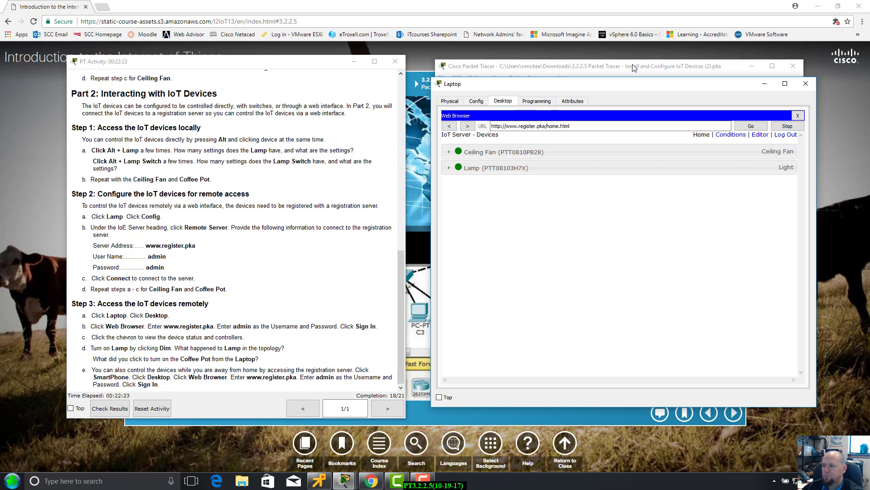
# Retry the Coffee Pot's Remote Server connection from its Config settings, then return to the Laptop browser.
pyautogui.moveTo(625, 86); pyautogui.dragTo(605, 333)
pyautogui.click(633, 244)
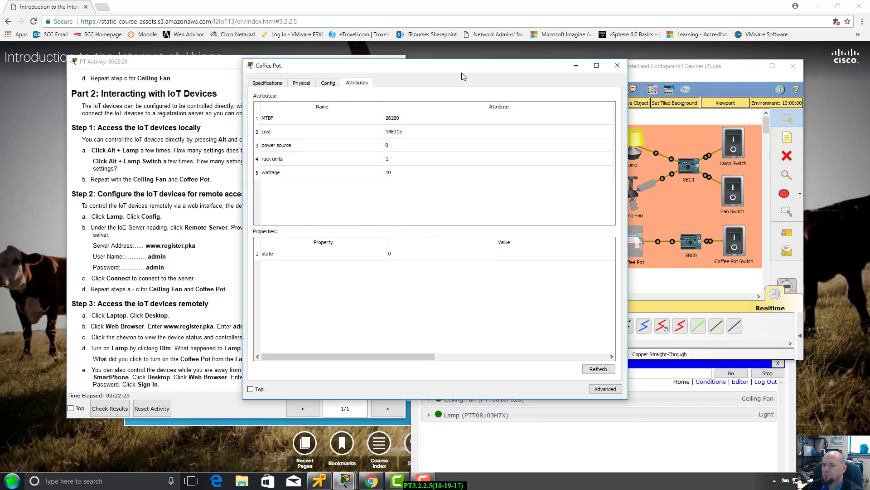
pyautogui.moveTo(461, 73); pyautogui.dragTo(648, 68)
pyautogui.click(510, 75)
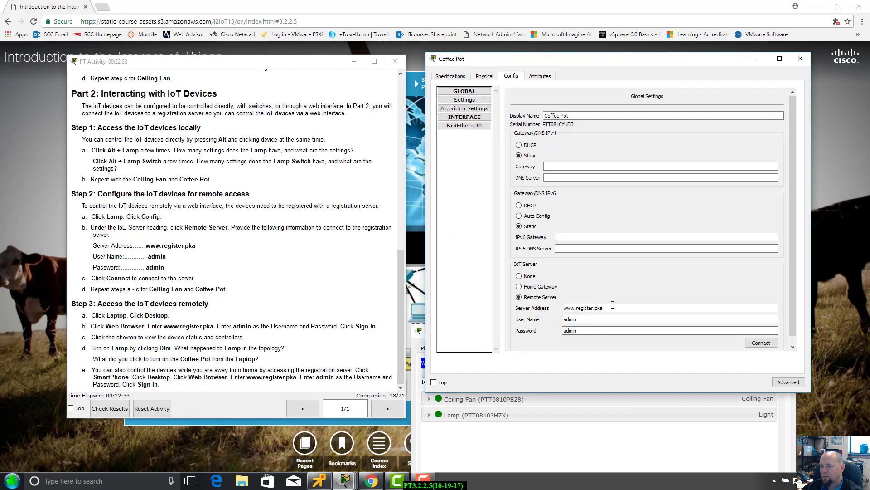
pyautogui.click(753, 344)
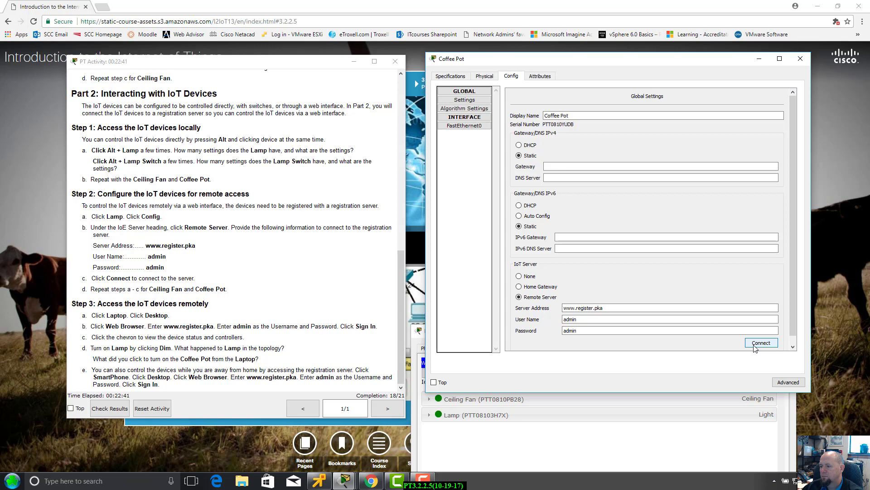
pyautogui.click(524, 459)
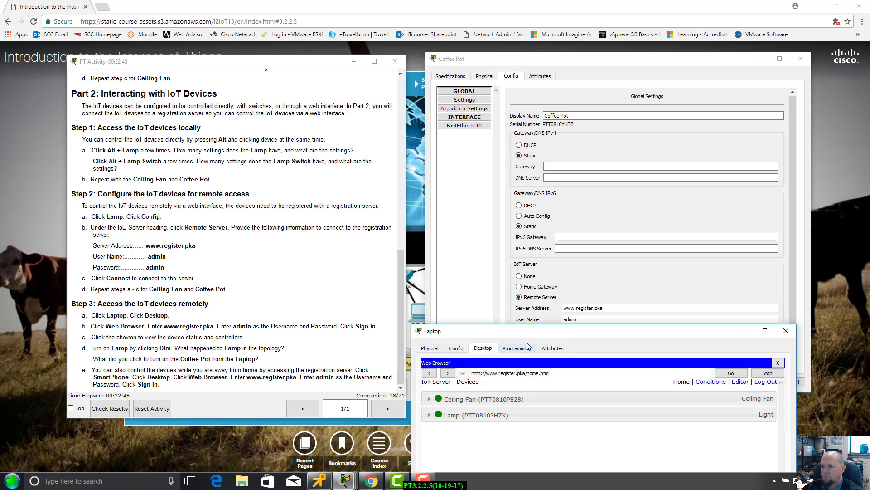
pyautogui.moveTo(535, 329); pyautogui.dragTo(559, 122)
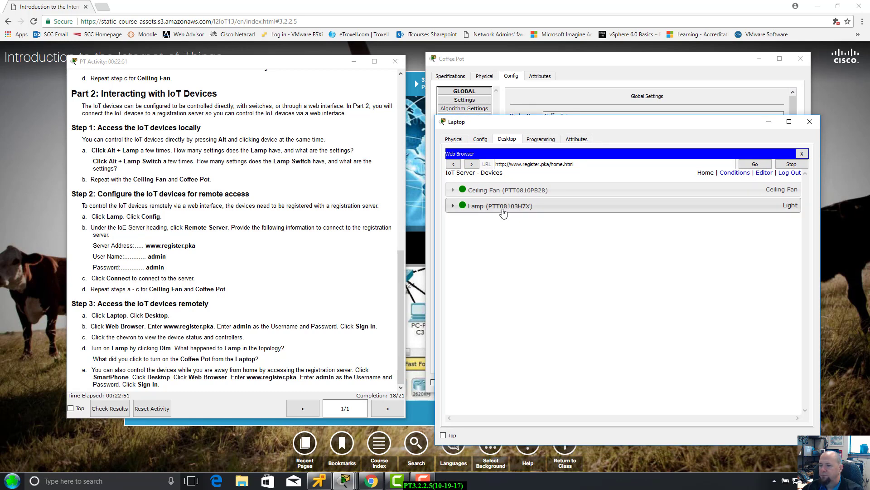
# Expand the Ceiling Fan and Lamp entries in the browser's device list.
pyautogui.click(453, 190)
pyautogui.click(453, 230)
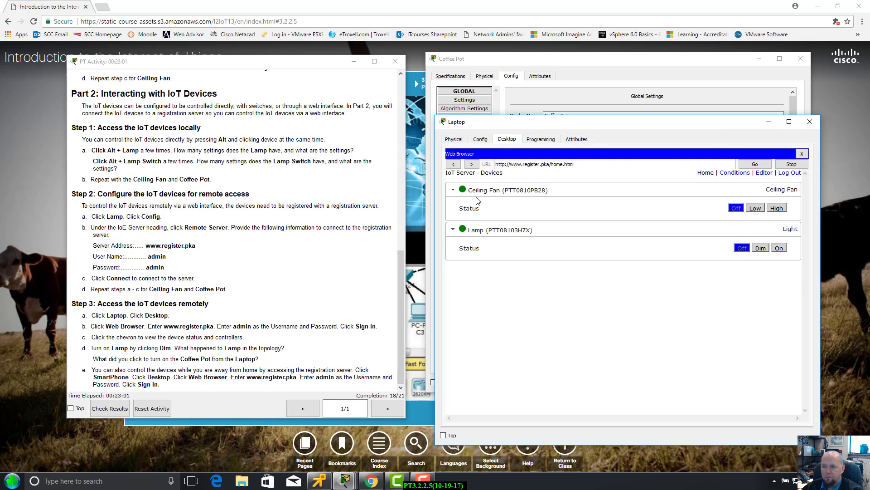
pyautogui.click(454, 192)
pyautogui.click(454, 191)
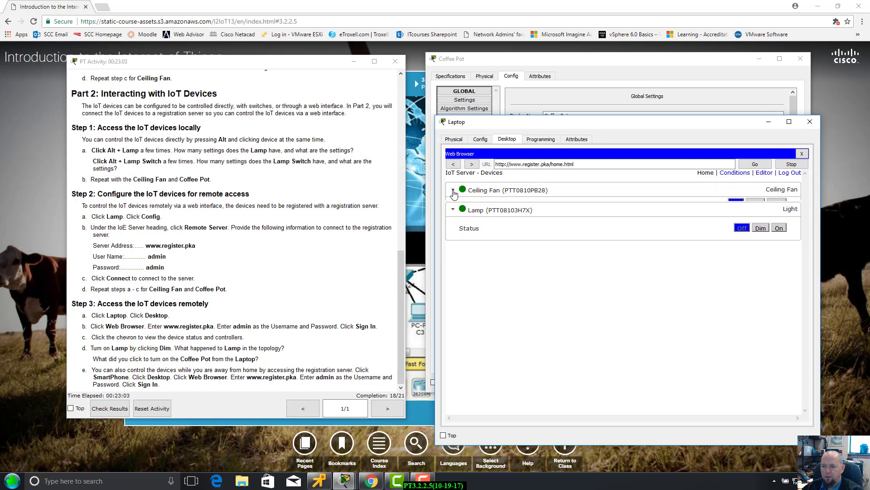
pyautogui.click(451, 231)
pyautogui.click(452, 230)
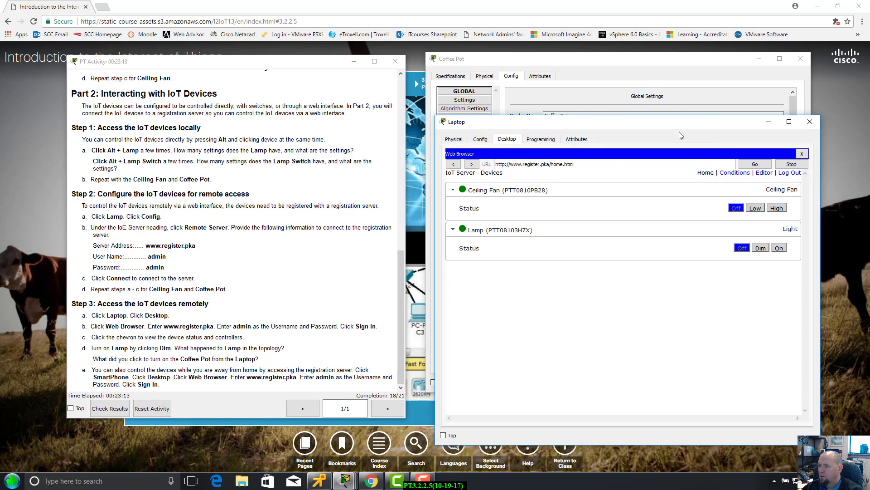
# Close the Coffee Pot settings window and bring the Laptop browser back up.
pyautogui.moveTo(684, 126); pyautogui.dragTo(674, 303)
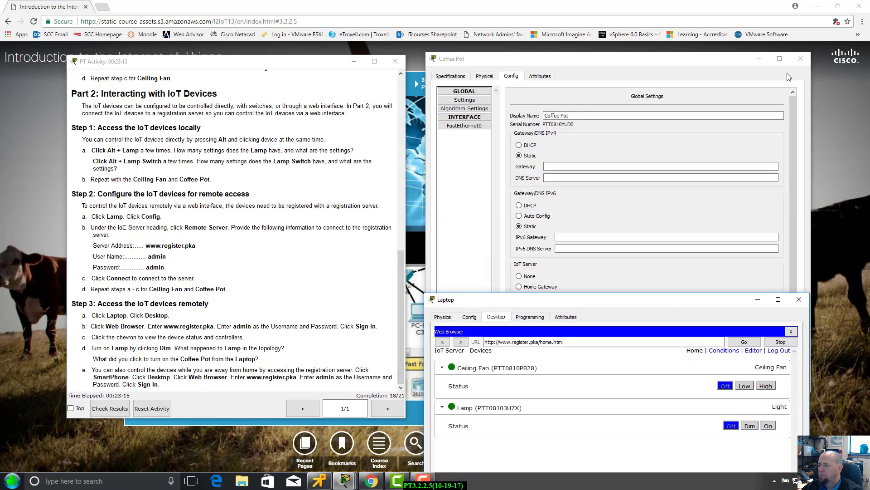
pyautogui.click(653, 132)
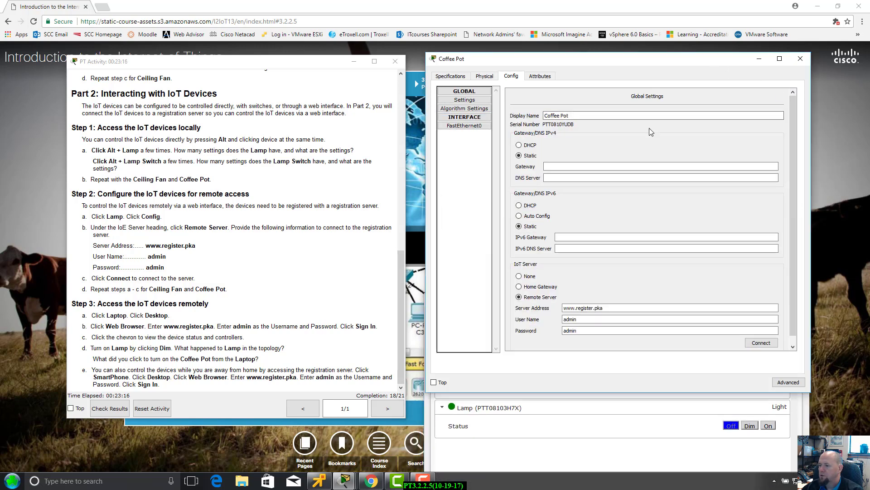
pyautogui.click(801, 58)
pyautogui.click(693, 63)
pyautogui.moveTo(692, 63); pyautogui.dragTo(692, 45)
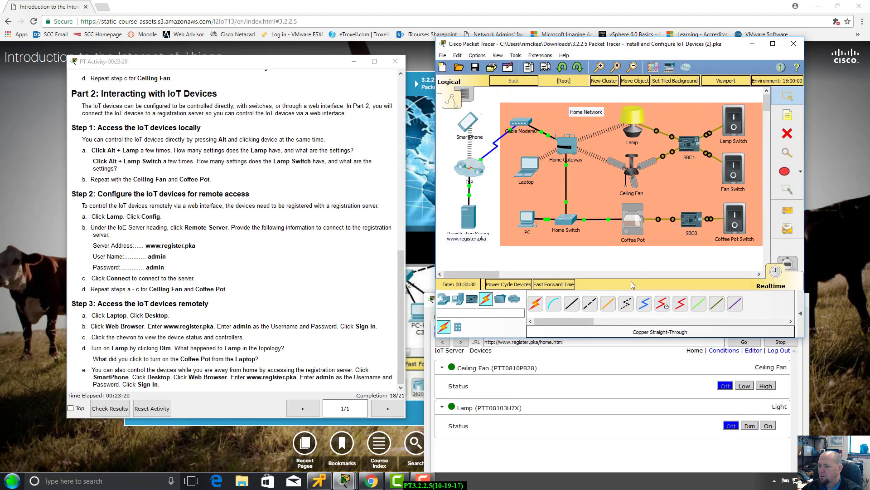
pyautogui.click(624, 388)
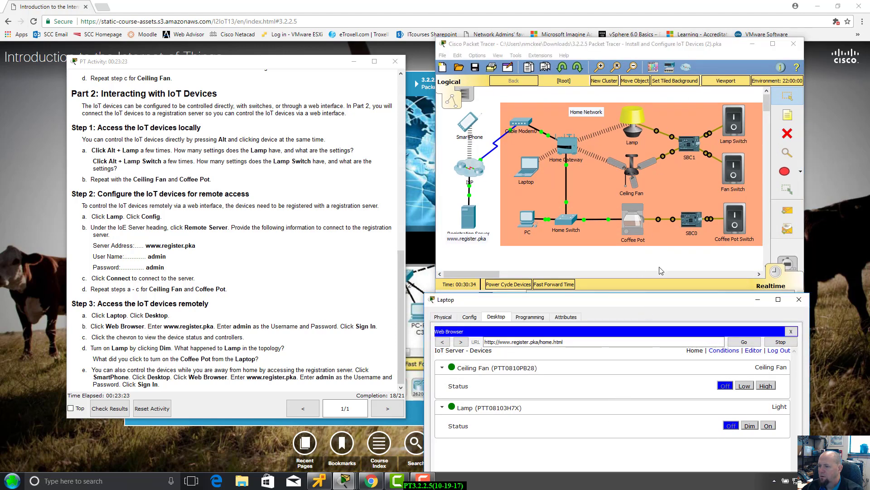
pyautogui.moveTo(659, 302); pyautogui.dragTo(662, 260)
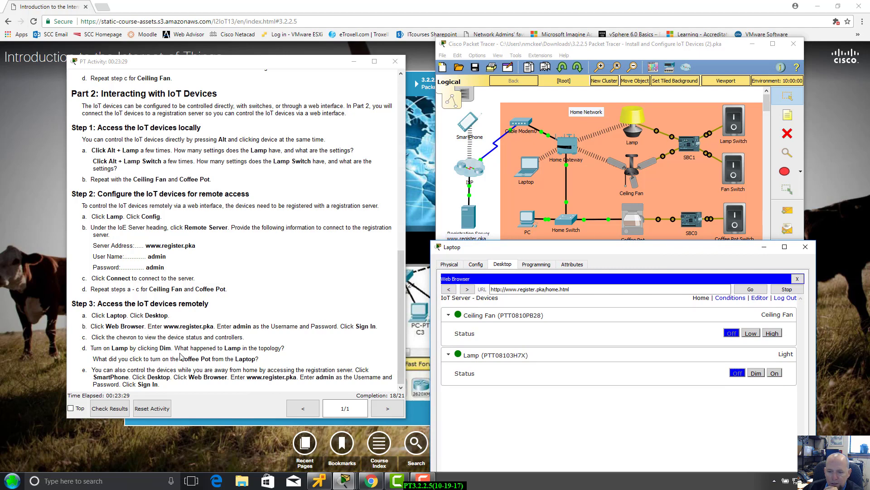
# Cycle the Ceiling Fan through Low, High, Off and the Lamp through Dim, On, Off.
pyautogui.click(751, 334)
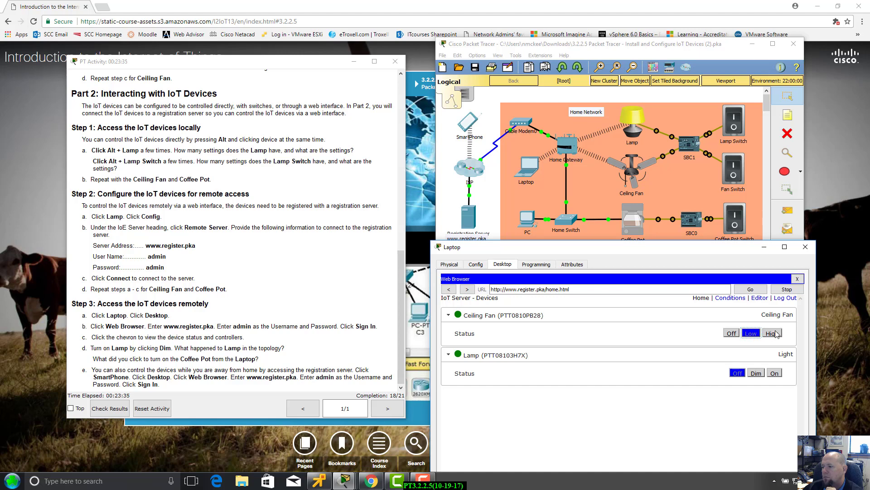
pyautogui.click(773, 334)
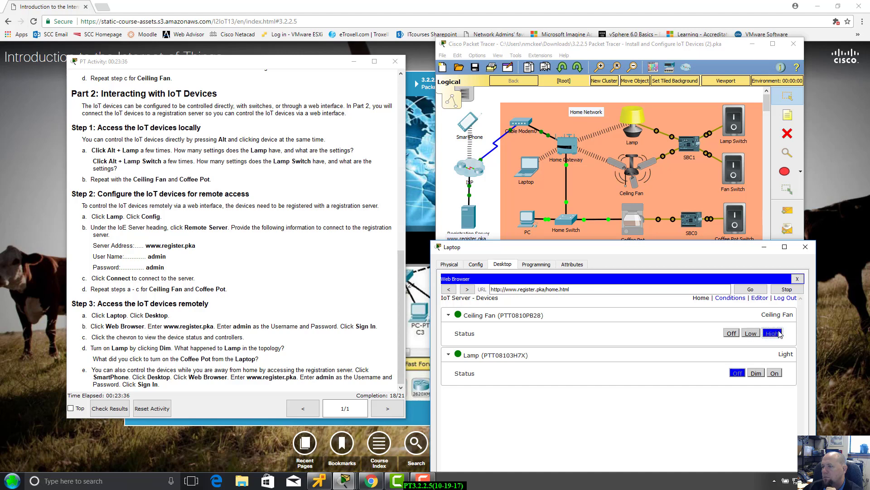
pyautogui.click(750, 333)
pyautogui.click(731, 333)
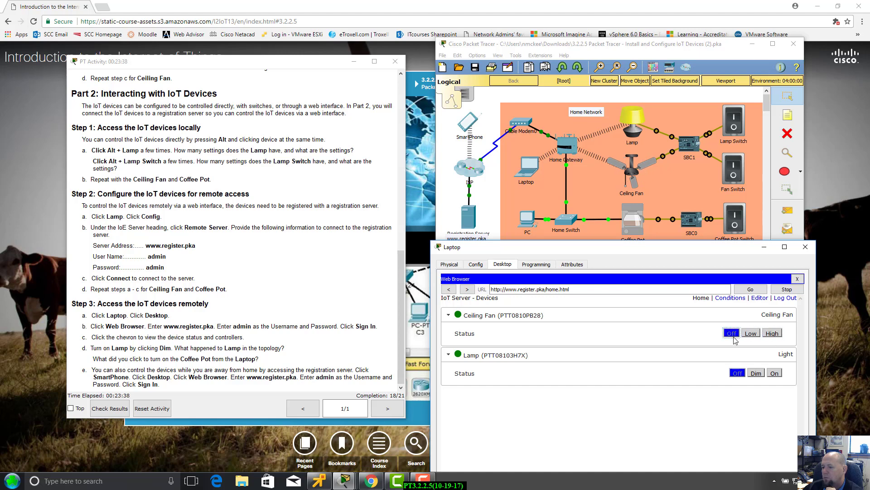
pyautogui.click(756, 374)
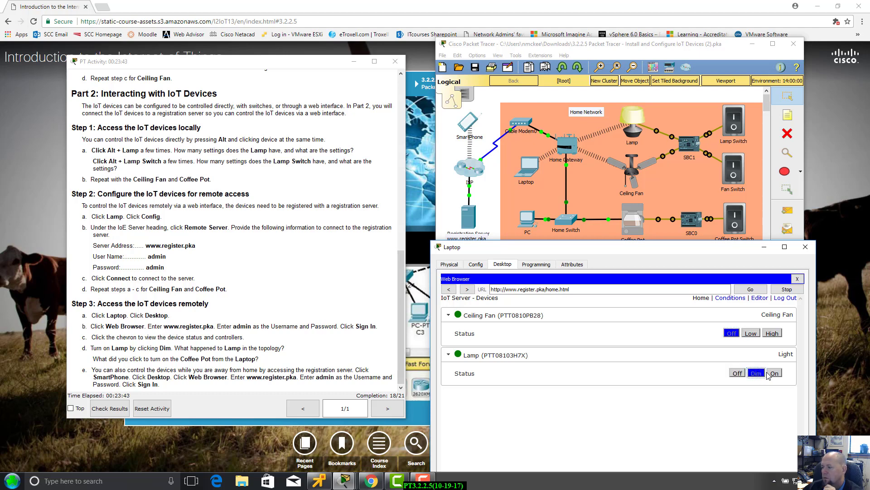
pyautogui.click(775, 373)
pyautogui.click(757, 375)
pyautogui.click(737, 374)
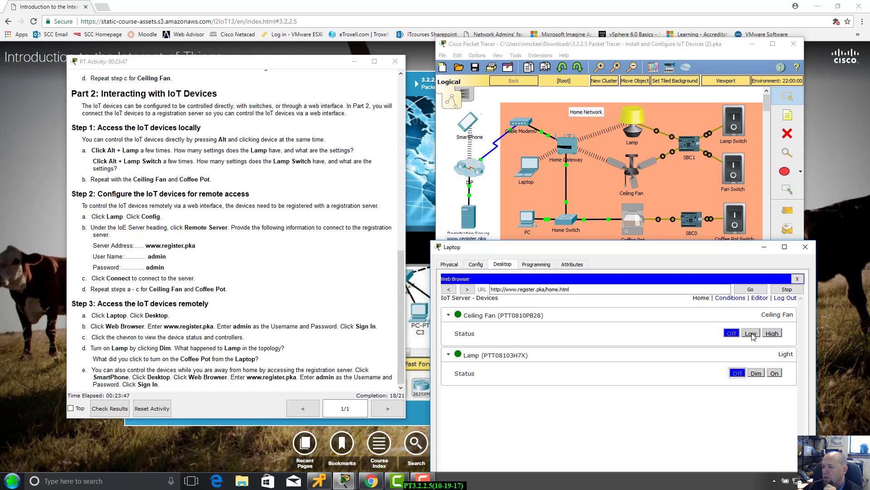
pyautogui.click(750, 334)
pyautogui.click(769, 334)
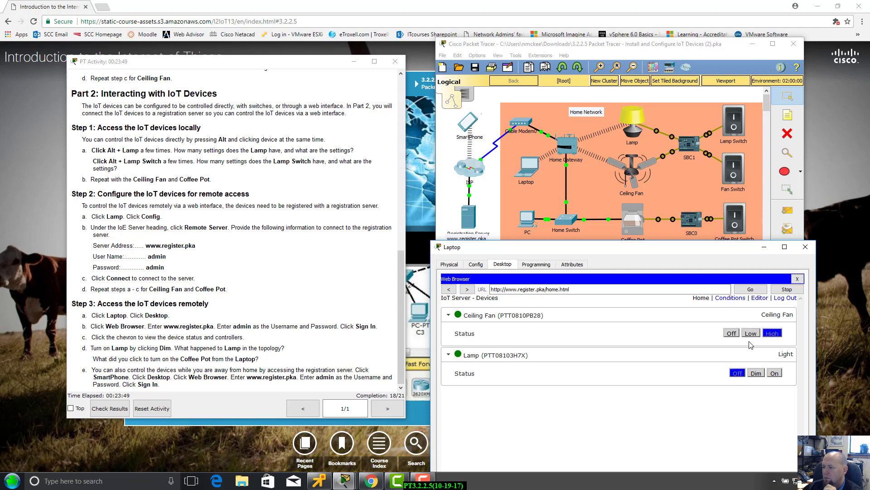
pyautogui.click(750, 333)
pyautogui.click(732, 334)
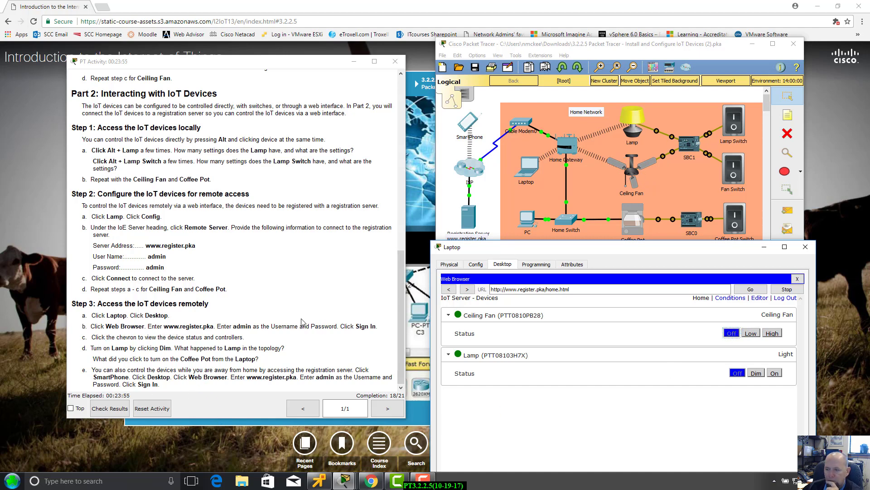
# Reposition the Laptop window so the IoT Server device page sits higher on screen.
pyautogui.moveTo(532, 247); pyautogui.dragTo(521, 208)
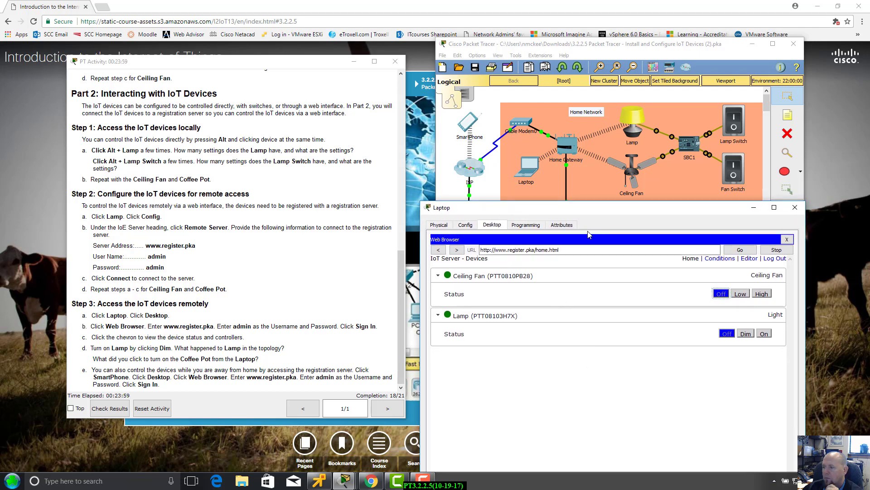
pyautogui.moveTo(611, 212); pyautogui.dragTo(619, 257)
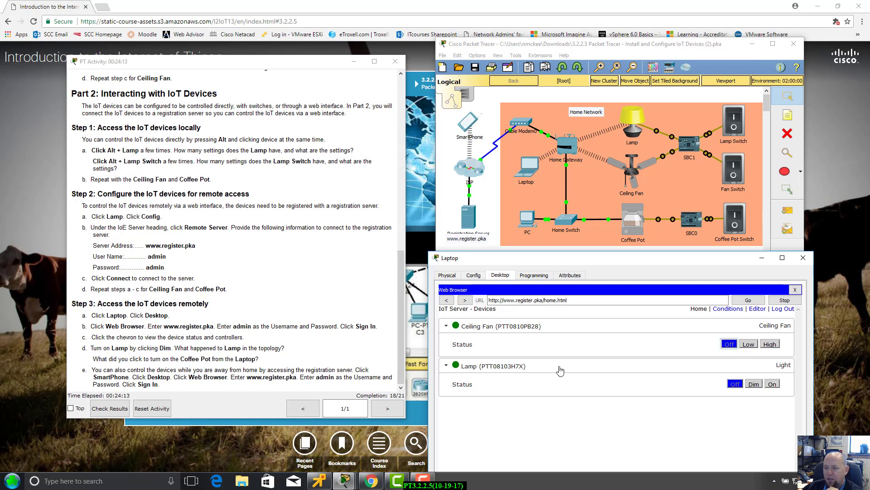
pyautogui.moveTo(667, 256)
pyautogui.mouseDown()
pyautogui.moveTo(669, 416)
pyautogui.moveTo(692, 284)
pyautogui.moveTo(675, 268)
pyautogui.mouseUp()
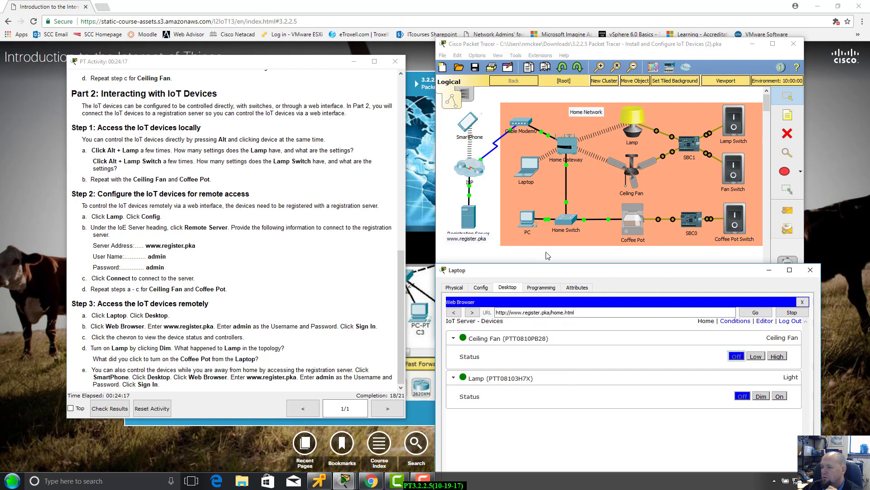
pyautogui.moveTo(567, 271); pyautogui.dragTo(578, 161)
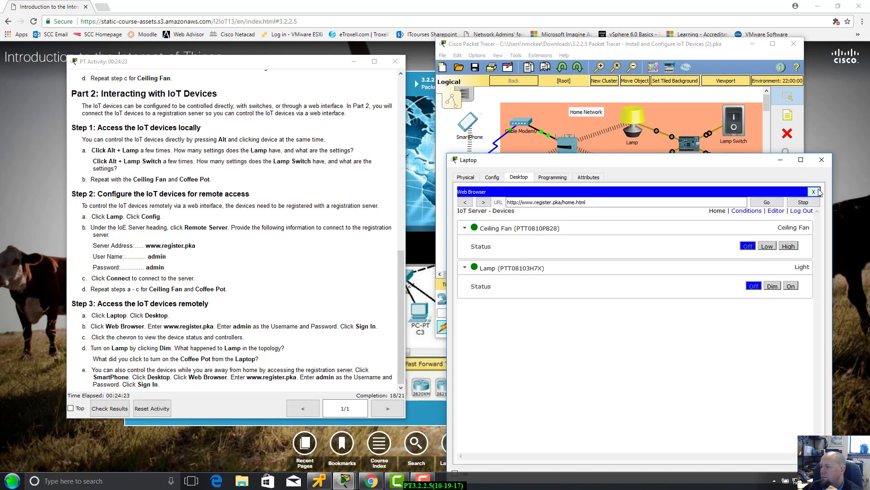
# Close the browser, try the Laptop's IoT Monitor app, and close it after the request times out.
pyautogui.click(814, 192)
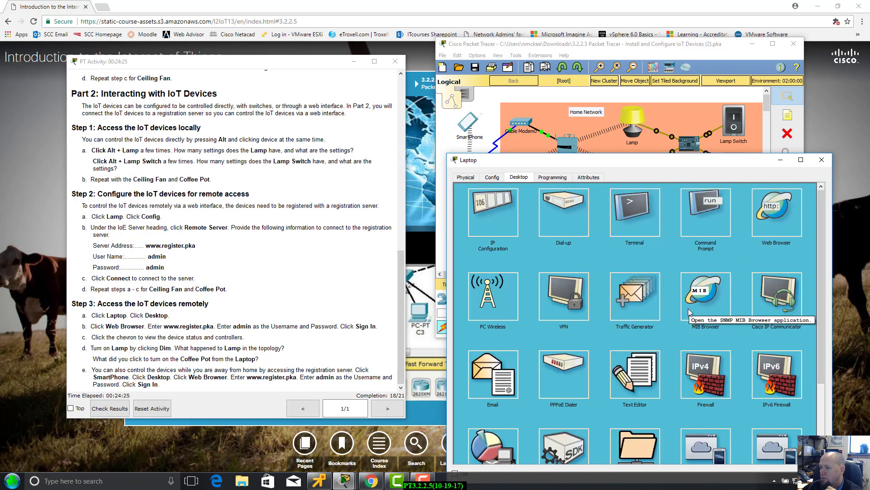
pyautogui.scroll(-1, 671, 325)
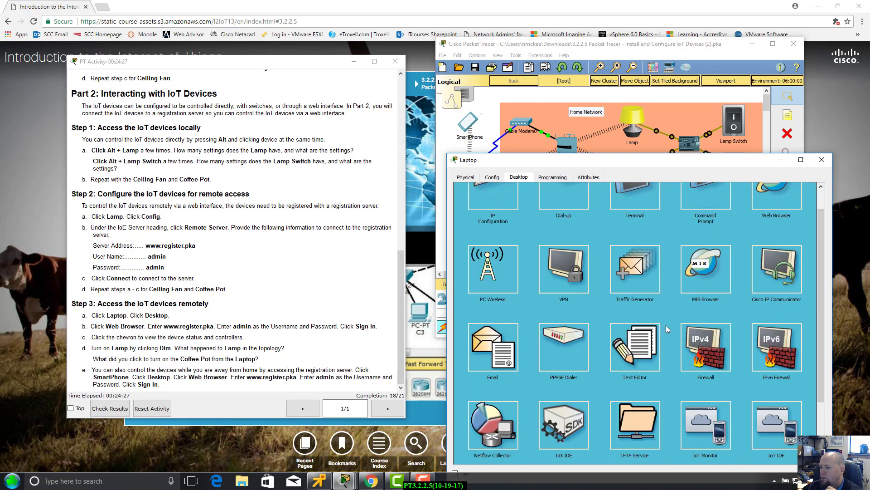
pyautogui.scroll(-3, 667, 326)
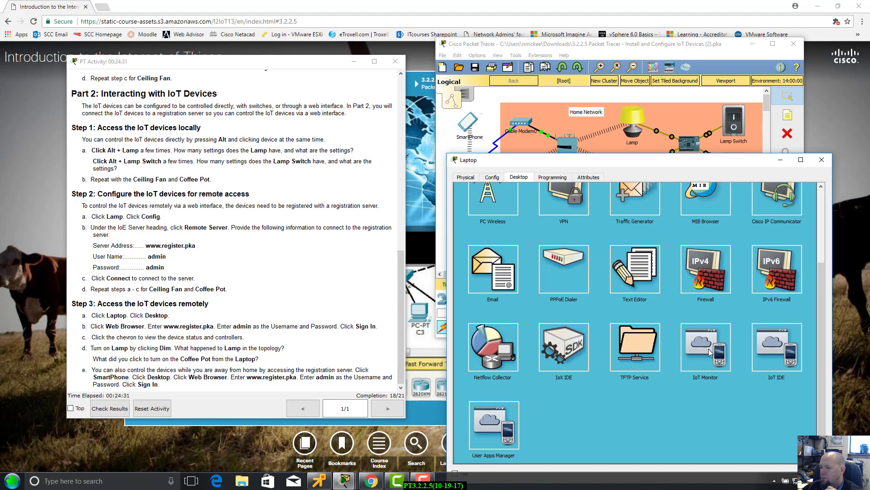
pyautogui.scroll(1, 709, 353)
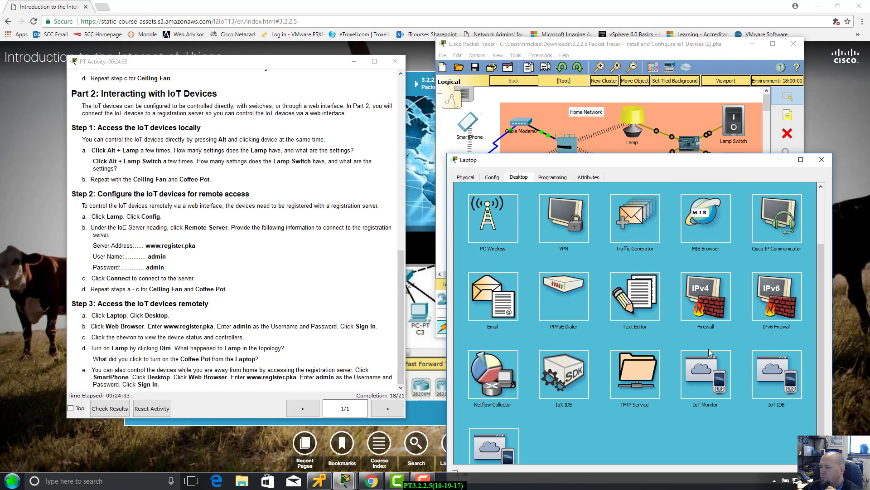
pyautogui.scroll(3, 709, 353)
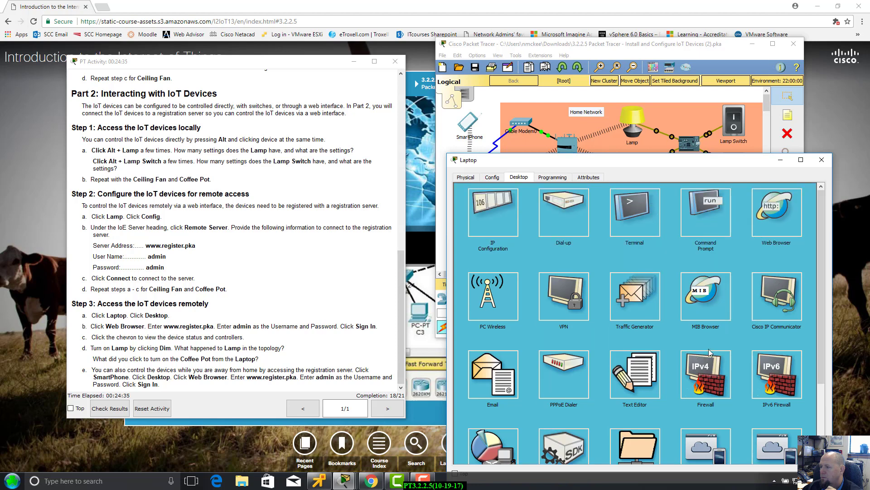
pyautogui.scroll(-4, 709, 352)
pyautogui.click(710, 352)
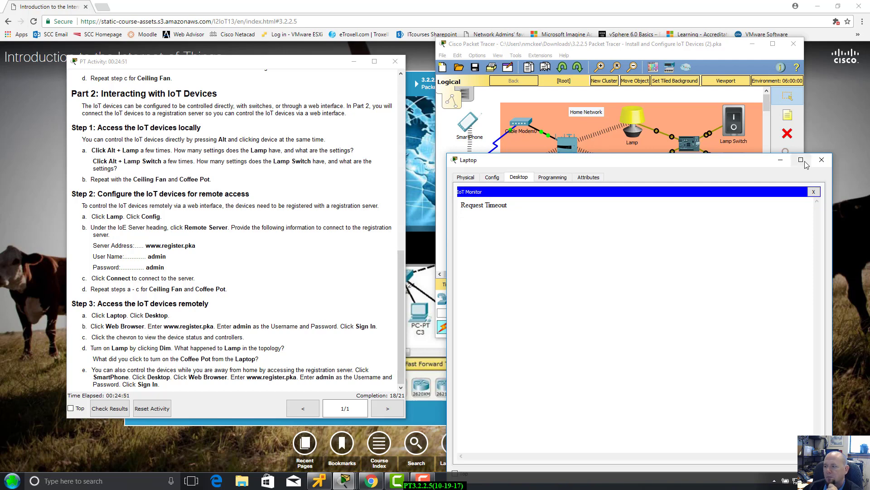
pyautogui.click(813, 191)
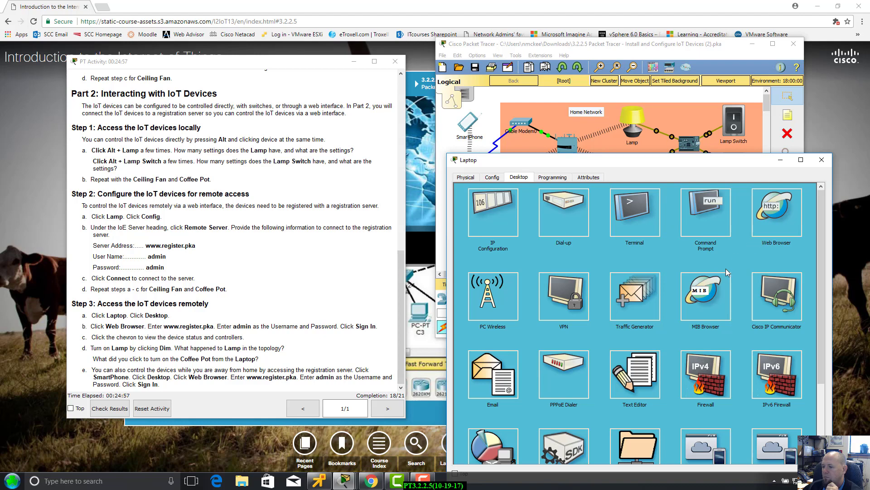
pyautogui.scroll(-3, 727, 267)
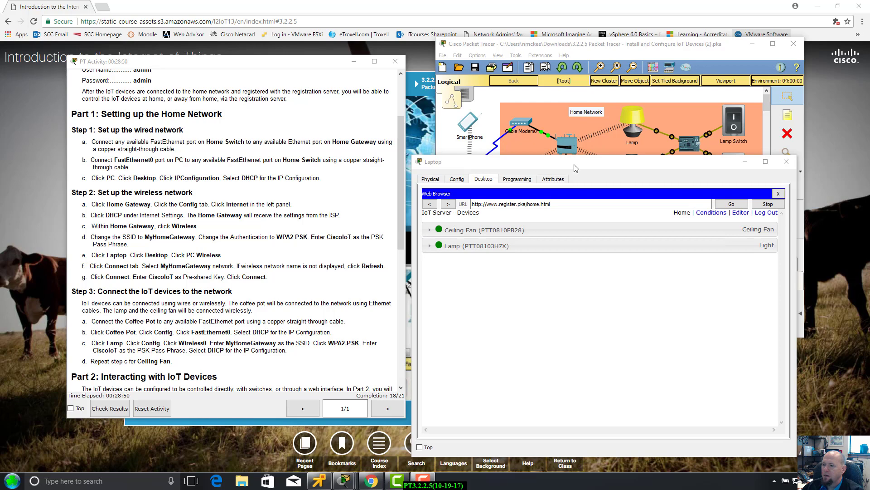
# Move the Laptop window beneath the home network diagram so the full topology shows.
pyautogui.moveTo(575, 163); pyautogui.dragTo(584, 256)
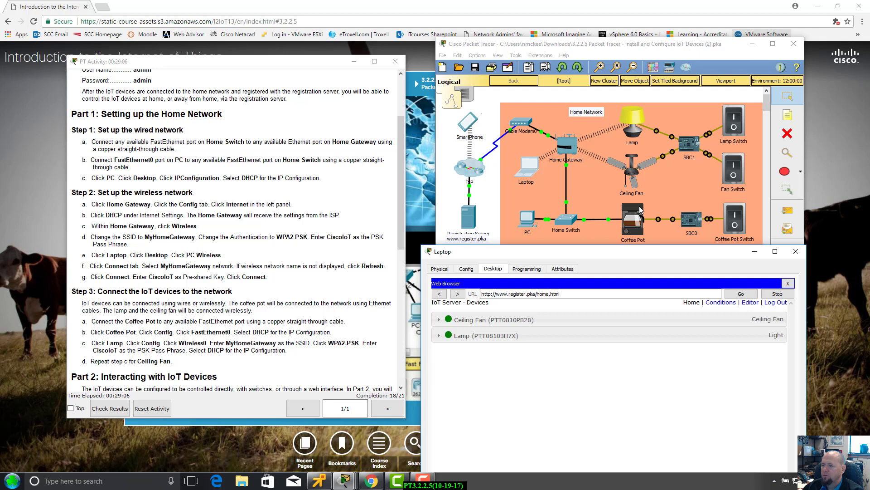
# Switch the Coffee Pot's FastEthernet0 to DHCP, obtaining 192.168.25.104, and close its window.
pyautogui.click(637, 225)
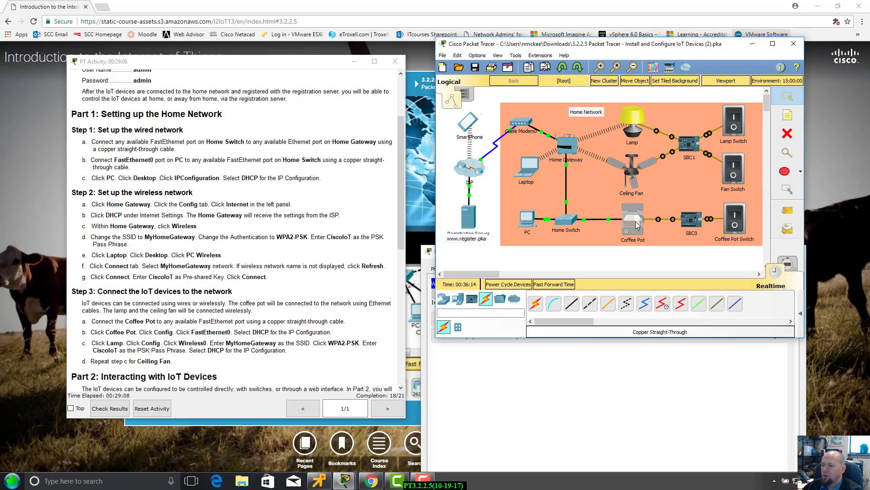
pyautogui.click(637, 226)
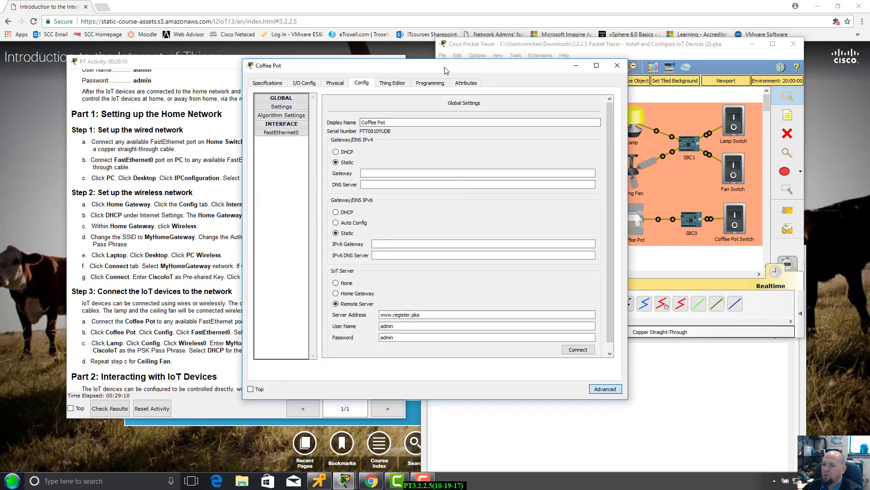
pyautogui.moveTo(435, 58); pyautogui.dragTo(602, 79)
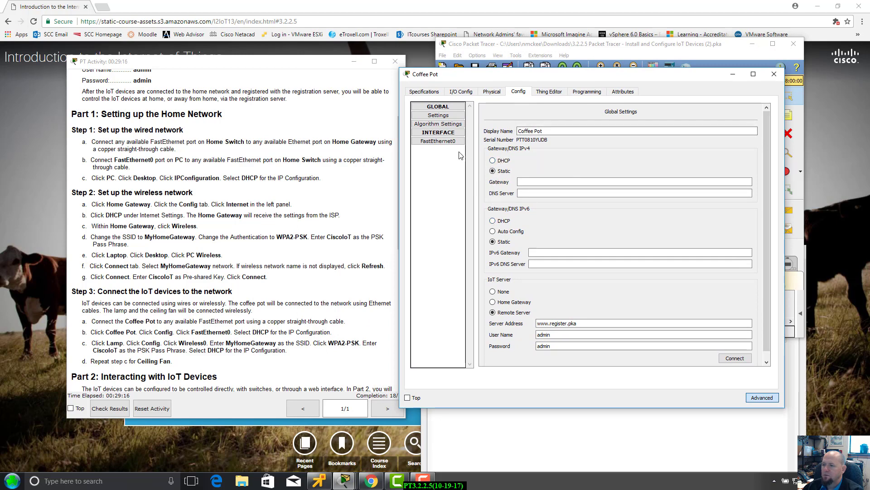
pyautogui.click(446, 142)
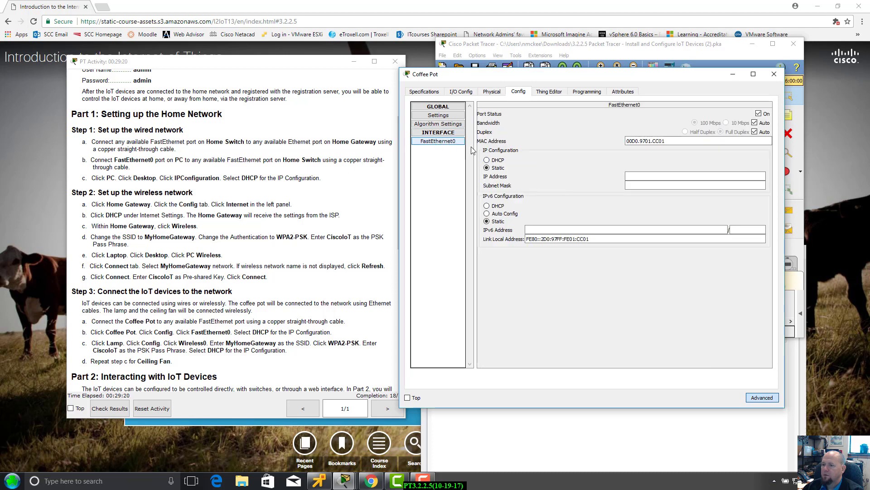
pyautogui.moveTo(565, 80); pyautogui.dragTo(572, 90)
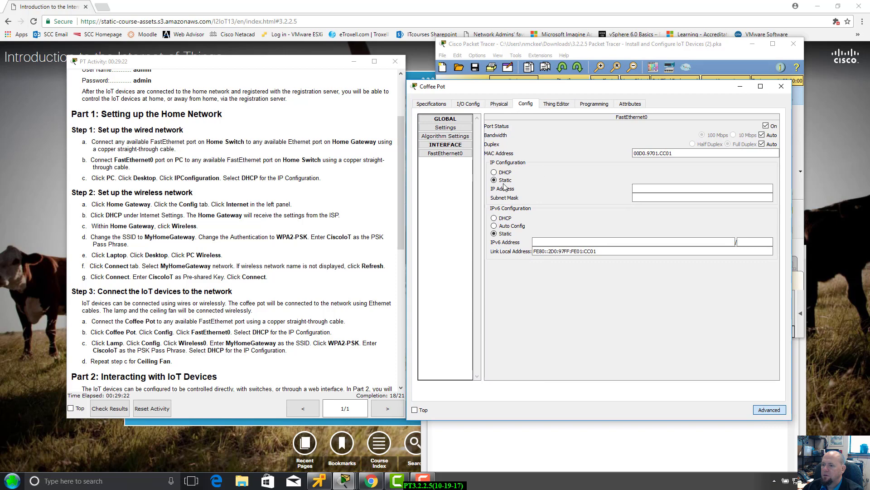
pyautogui.click(494, 172)
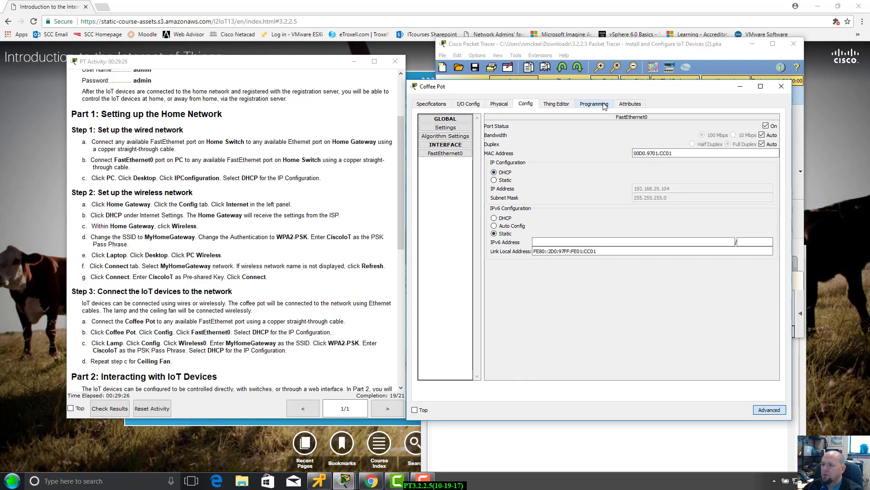
pyautogui.moveTo(606, 87); pyautogui.dragTo(601, 80)
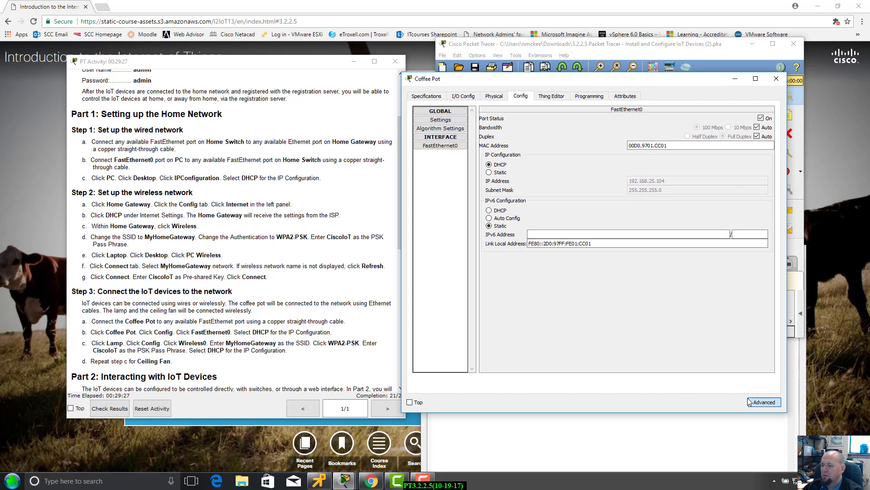
pyautogui.click(778, 79)
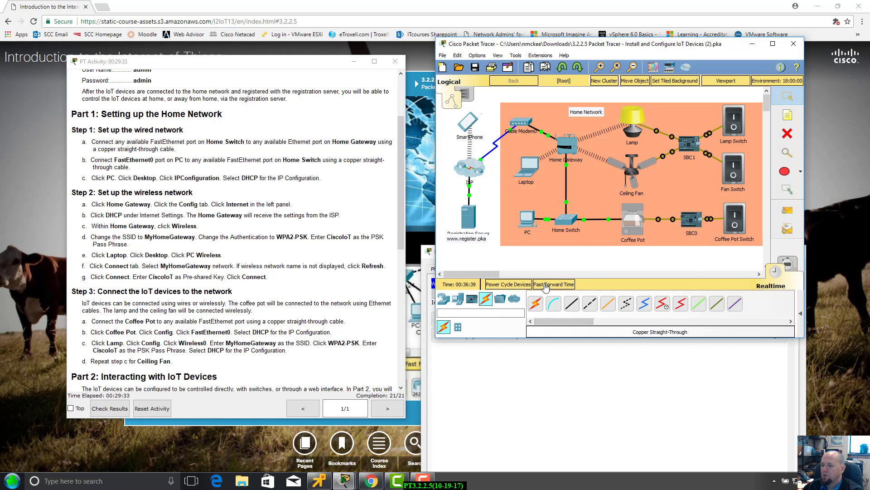
# Fast-forward time and expand the Ceiling Fan, Lamp and Coffee Pot controls in the Laptop's browser.
pyautogui.click(546, 285)
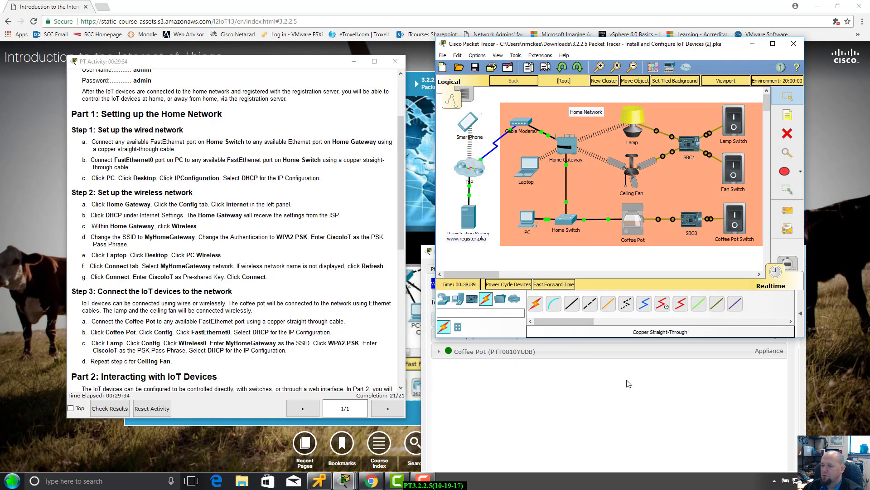
pyautogui.click(631, 407)
pyautogui.moveTo(602, 254); pyautogui.dragTo(625, 115)
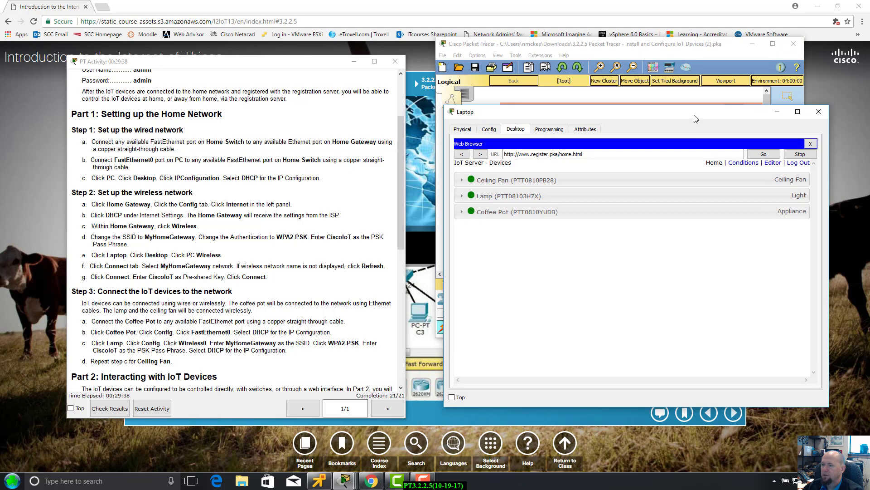
pyautogui.moveTo(696, 113); pyautogui.dragTo(437, 88)
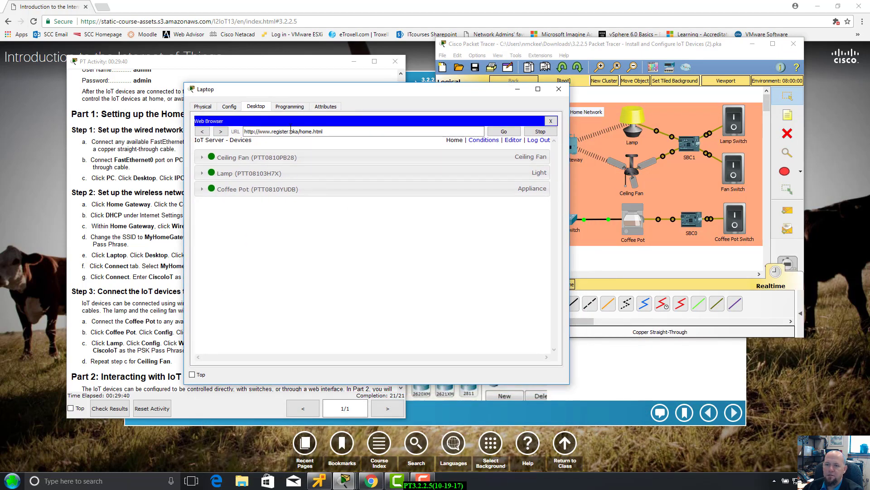
pyautogui.click(202, 158)
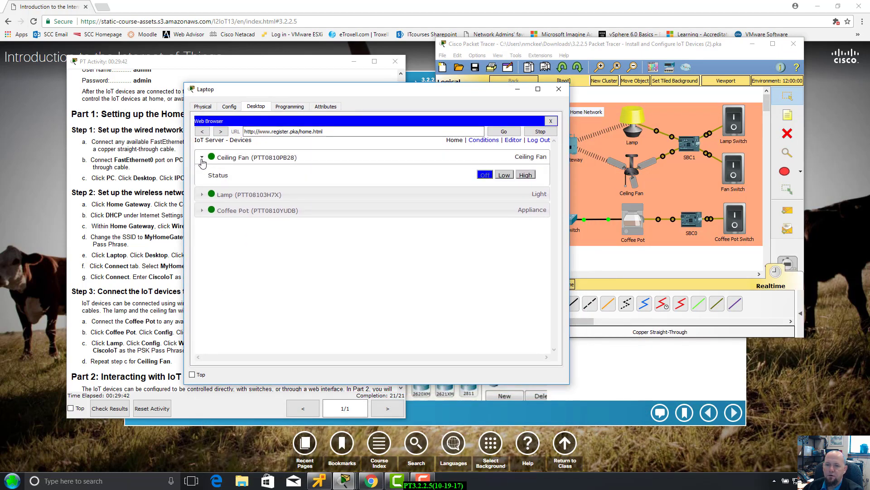
pyautogui.click(201, 197)
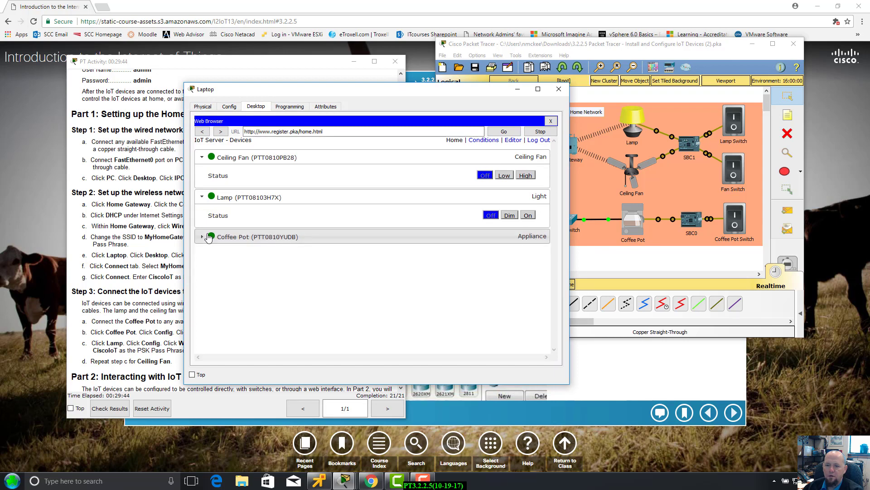
pyautogui.click(202, 237)
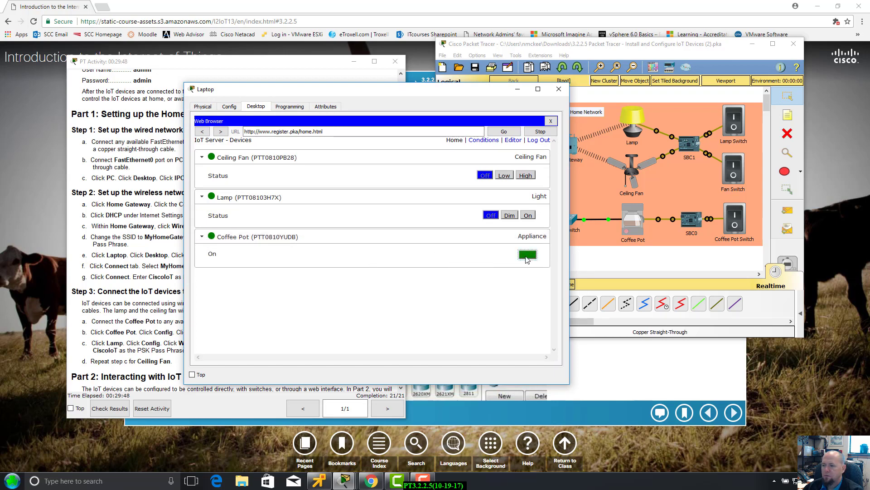
# Toggle the Coffee Pot remotely, then switch the Lamp to Dim, On and back Off.
pyautogui.click(527, 255)
pyautogui.click(527, 256)
pyautogui.click(527, 257)
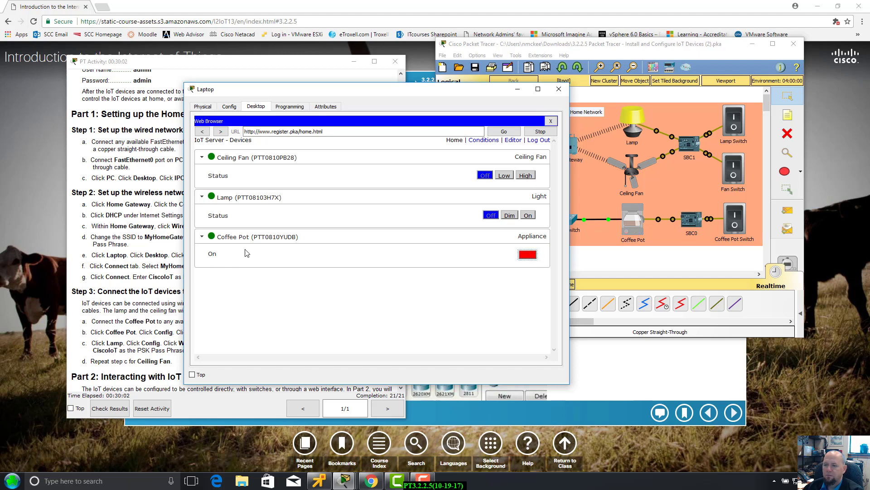
pyautogui.click(519, 217)
pyautogui.click(528, 216)
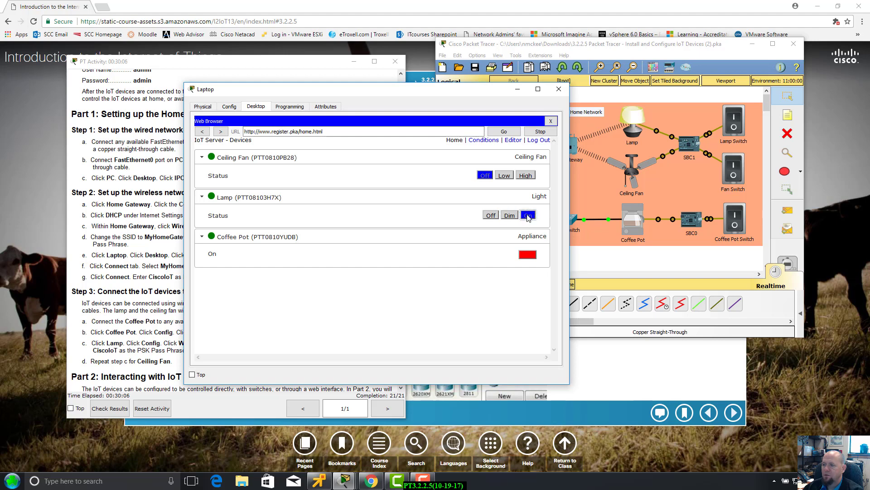
pyautogui.click(493, 216)
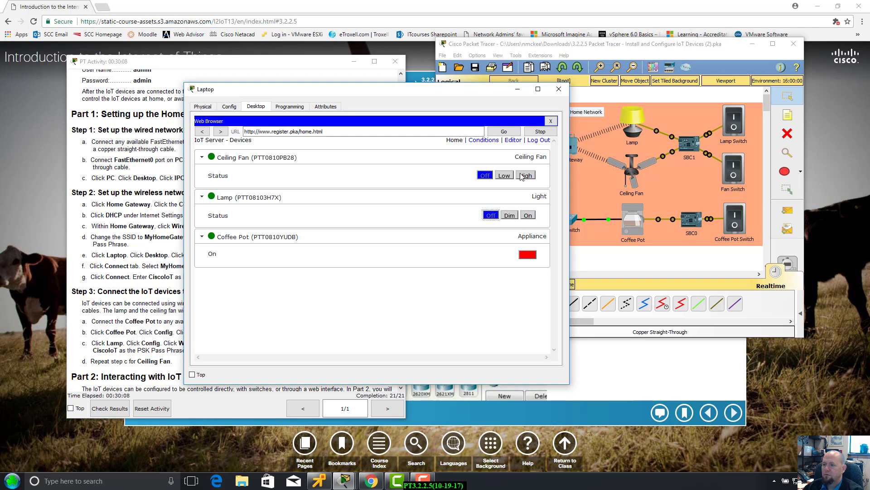
# Run the Ceiling Fan through Low, High, Low and then Off remotely.
pyautogui.click(505, 175)
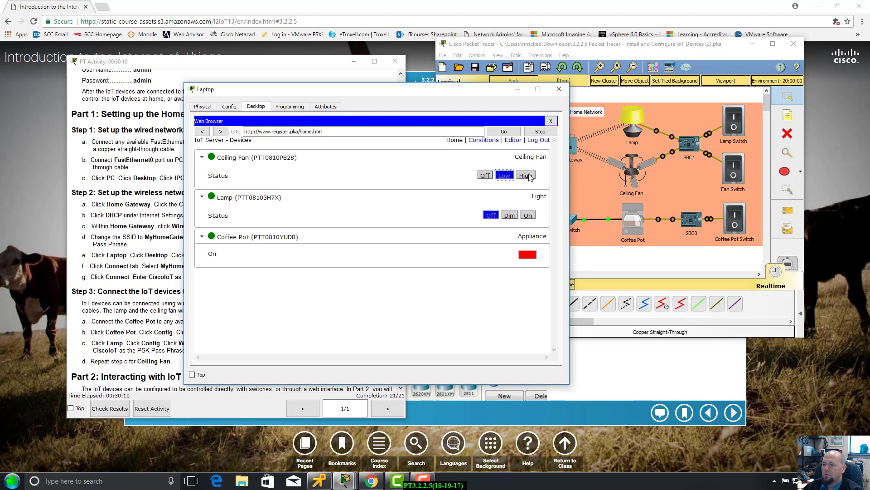
pyautogui.click(528, 176)
pyautogui.click(504, 176)
pyautogui.click(484, 176)
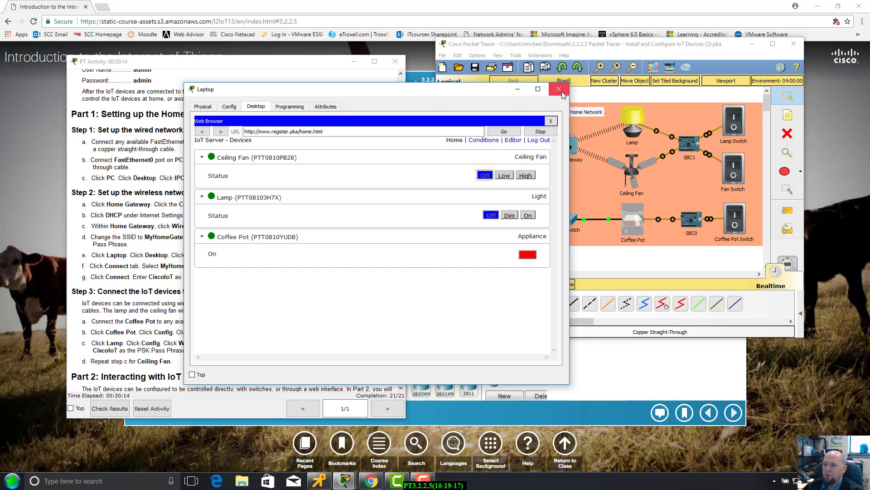
pyautogui.moveTo(479, 93); pyautogui.dragTo(566, 102)
# Close the Laptop window and bring the instructions to Part 2 Step 3, Access the IoT devices remotely.
pyautogui.click(647, 99)
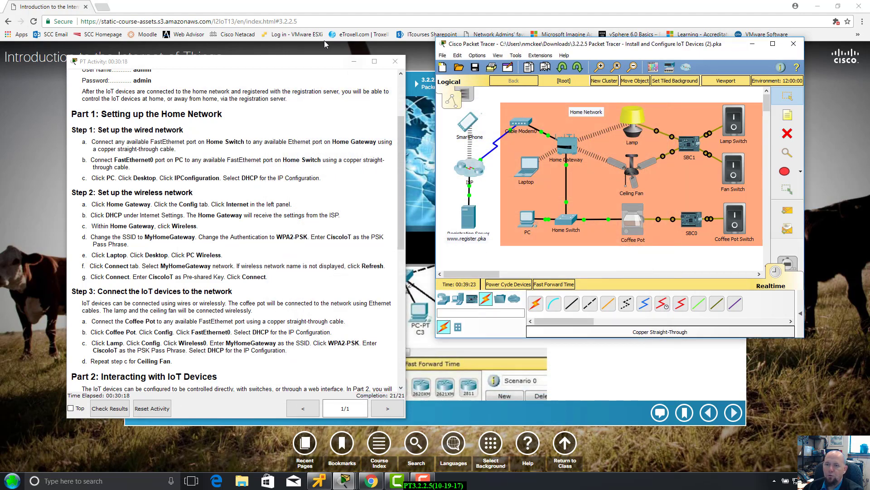
pyautogui.moveTo(296, 64); pyautogui.dragTo(294, 40)
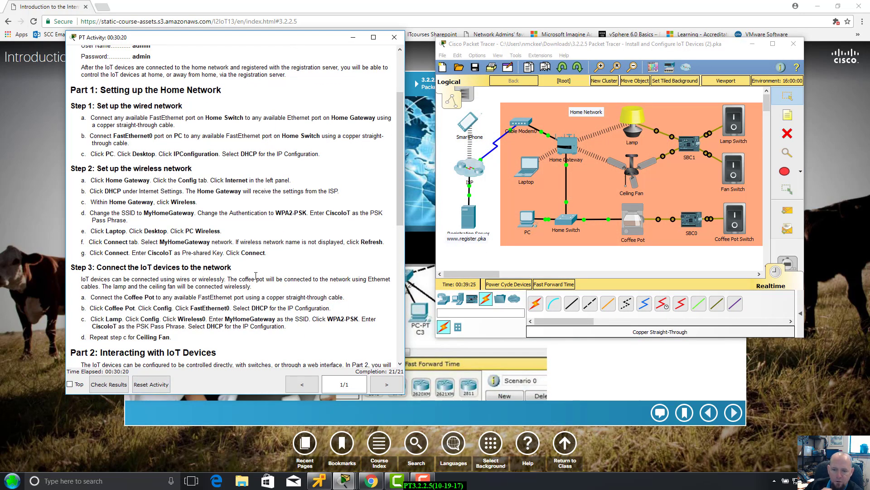
pyautogui.scroll(-2, 256, 278)
pyautogui.scroll(-1, 256, 279)
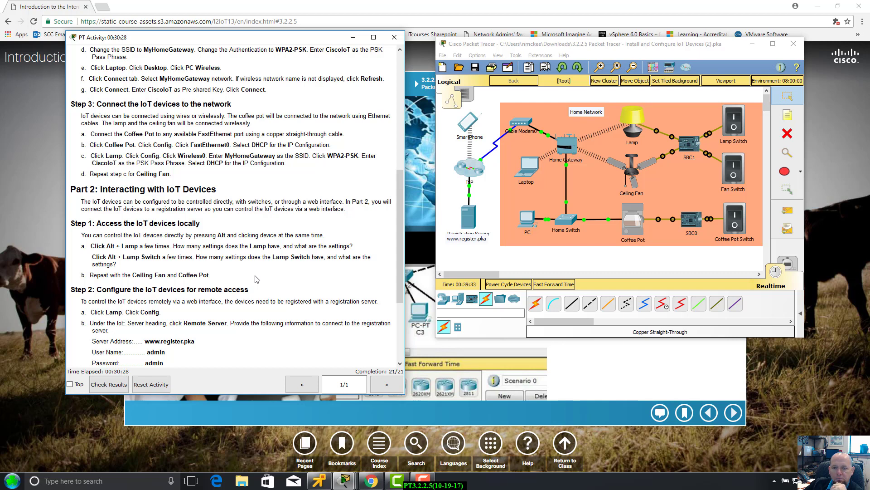
pyautogui.moveTo(218, 40); pyautogui.dragTo(199, 47)
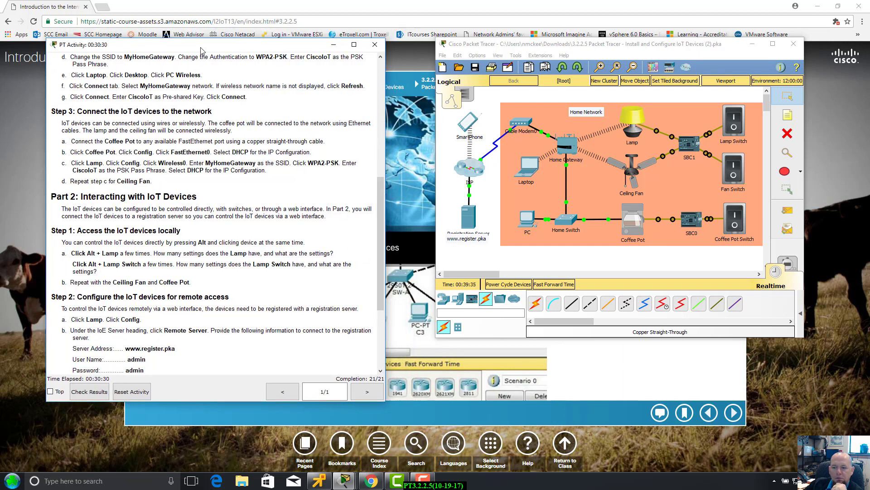
pyautogui.scroll(-1, 165, 306)
pyautogui.scroll(-1, 164, 305)
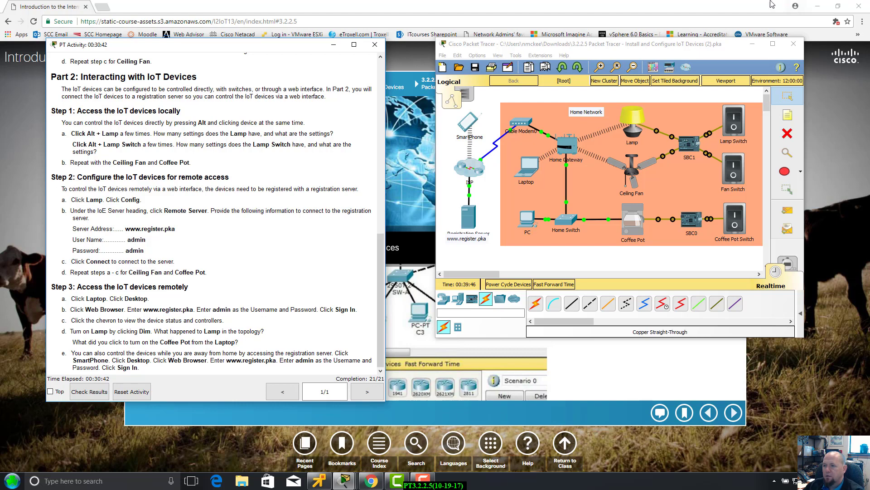
pyautogui.click(467, 126)
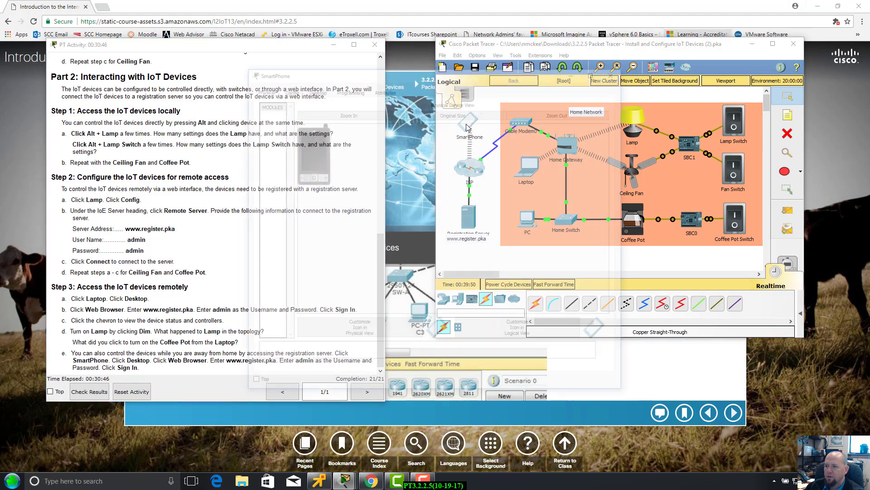
pyautogui.moveTo(466, 79); pyautogui.dragTo(610, 80)
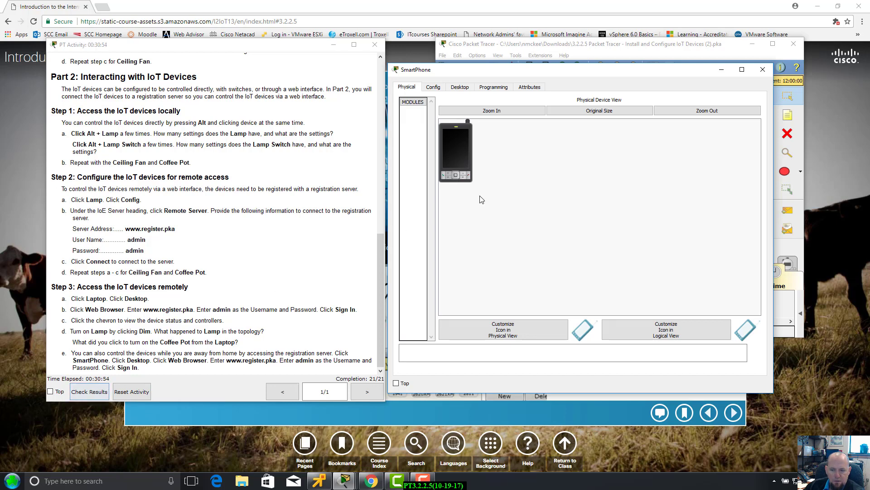
pyautogui.click(460, 87)
pyautogui.click(660, 120)
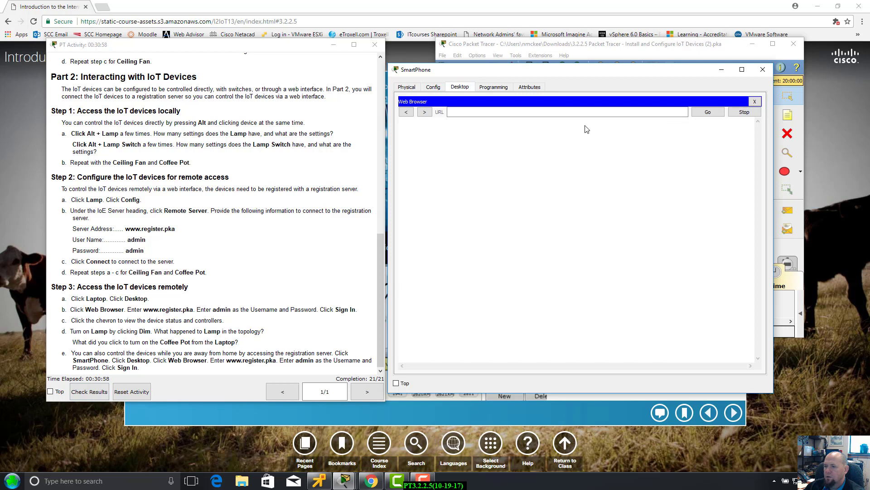
pyautogui.click(524, 111)
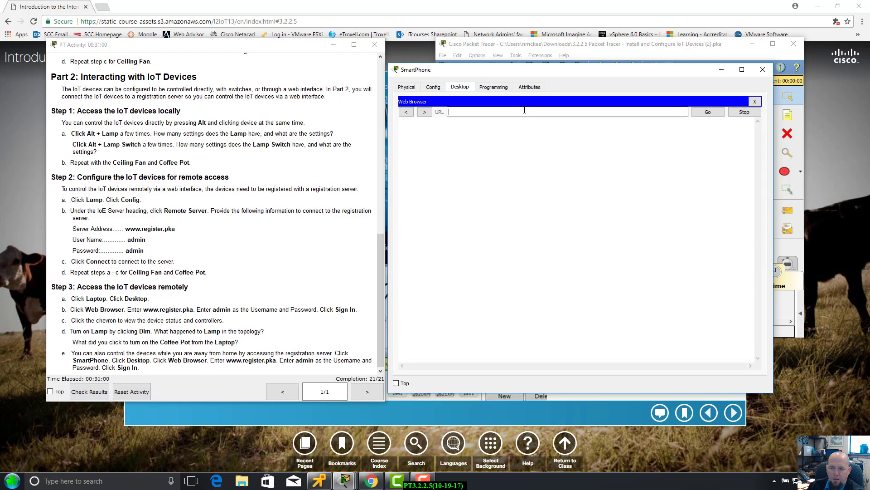
pyautogui.write('www.register.pka')
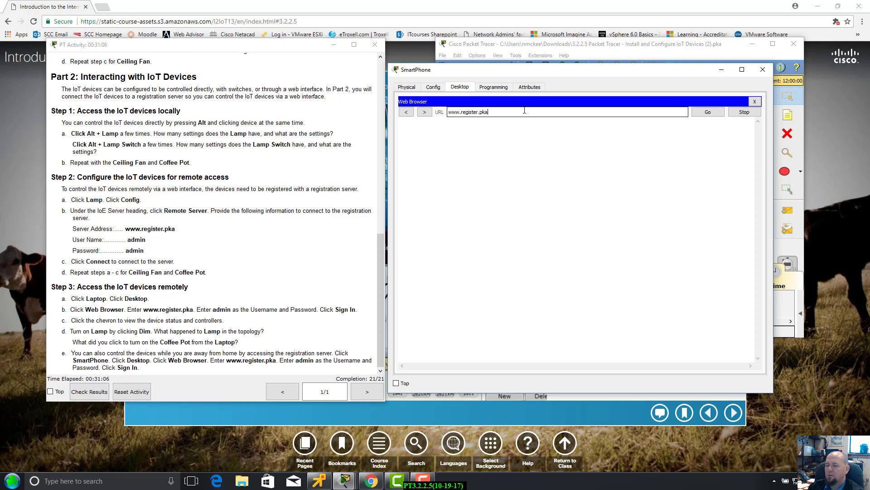
pyautogui.press('Return')
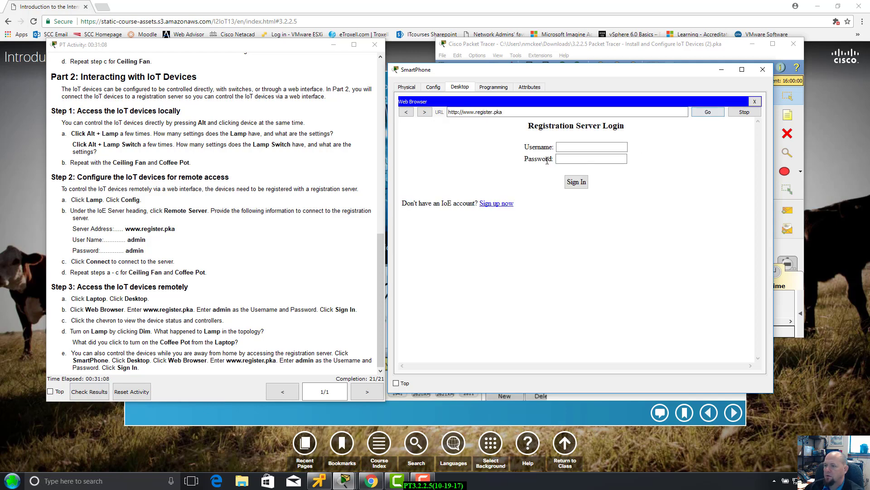
# Sign in as admin with the account password and expand the Ceiling Fan, Lamp and Coffee Pot controls.
pyautogui.click(574, 145)
pyautogui.write('admin')
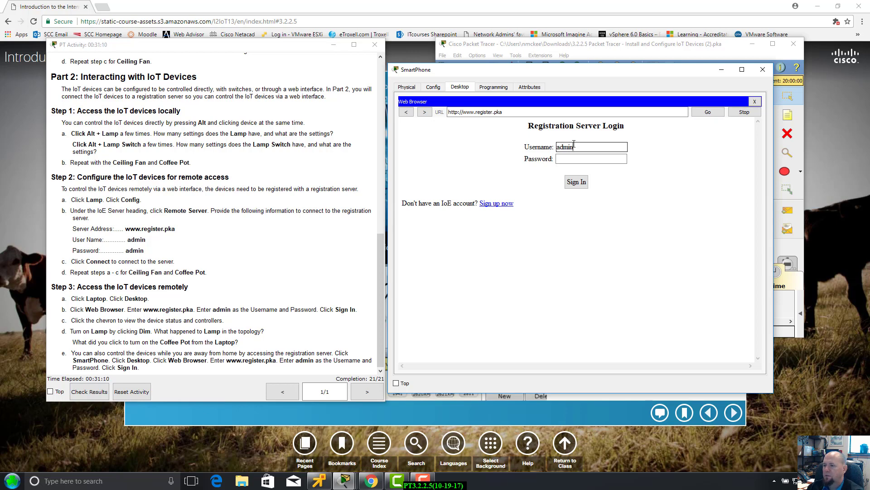
pyautogui.press('Tab')
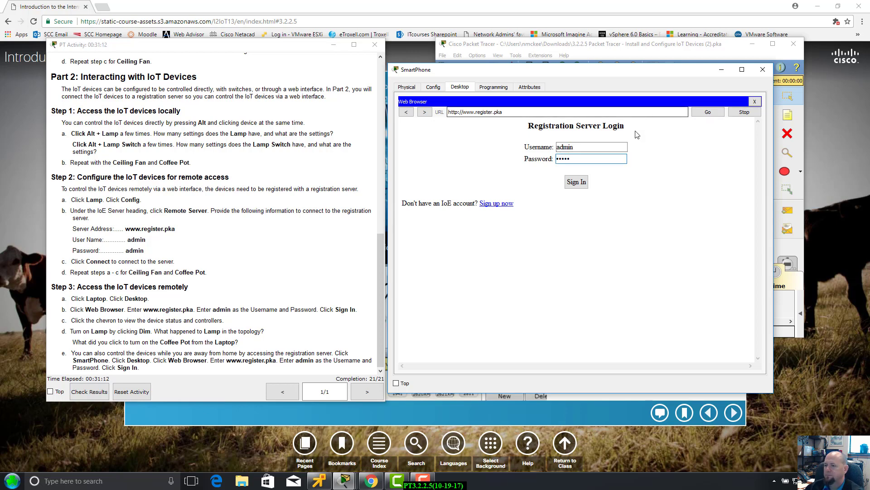
pyautogui.click(577, 182)
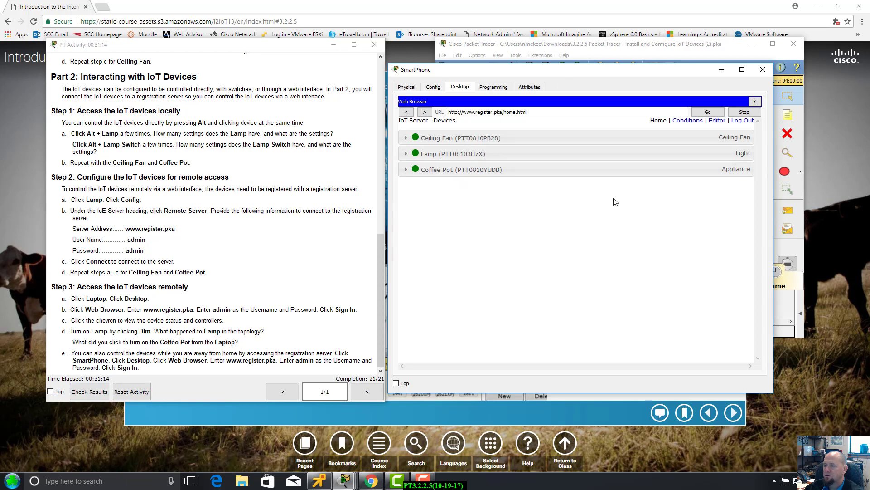
pyautogui.click(406, 138)
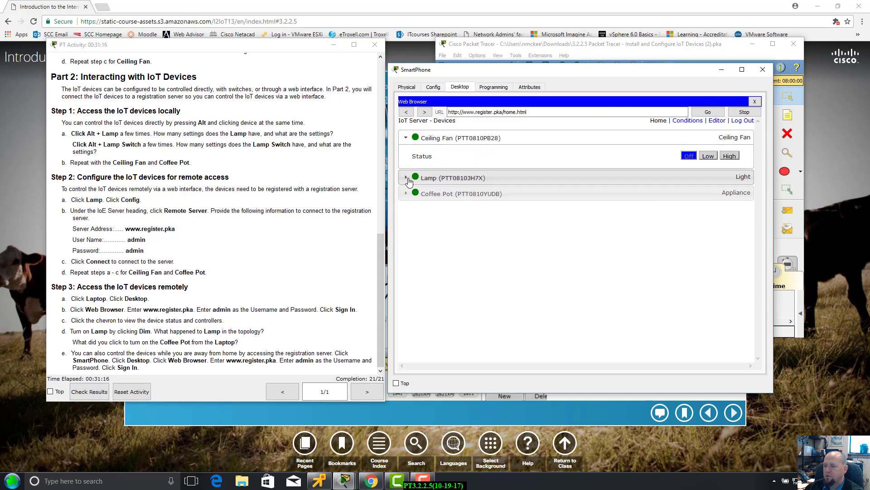
pyautogui.click(408, 178)
pyautogui.click(406, 217)
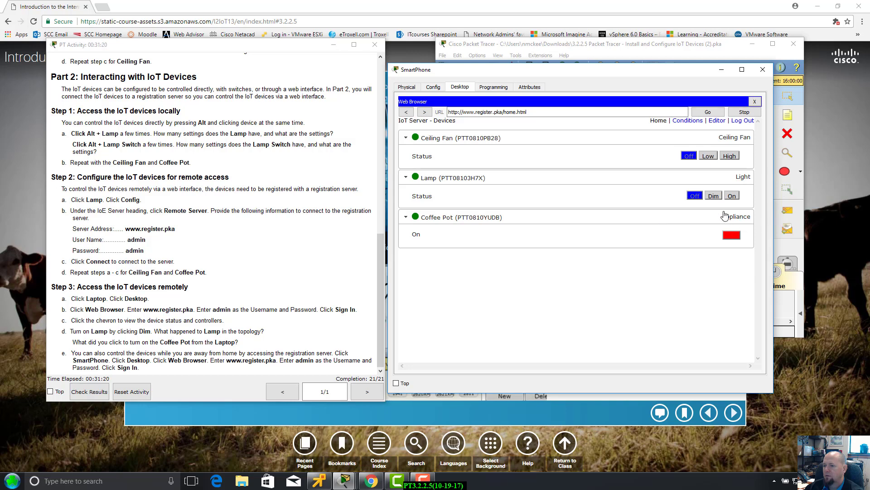
pyautogui.moveTo(664, 73); pyautogui.dragTo(451, 59)
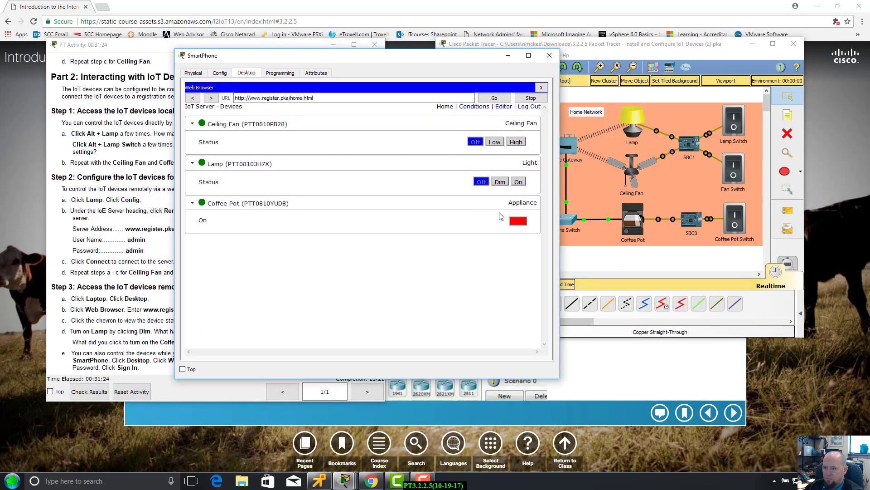
# Turn the Coffee Pot on from the phone, then test the Lamp and Fan switches on and off.
pyautogui.click(515, 223)
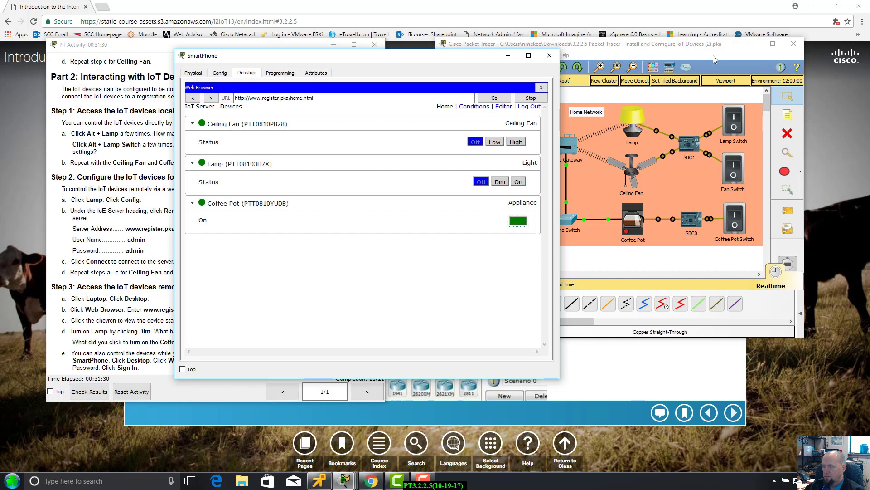
pyautogui.moveTo(733, 51); pyautogui.dragTo(773, 47)
pyautogui.moveTo(396, 58); pyautogui.dragTo(266, 78)
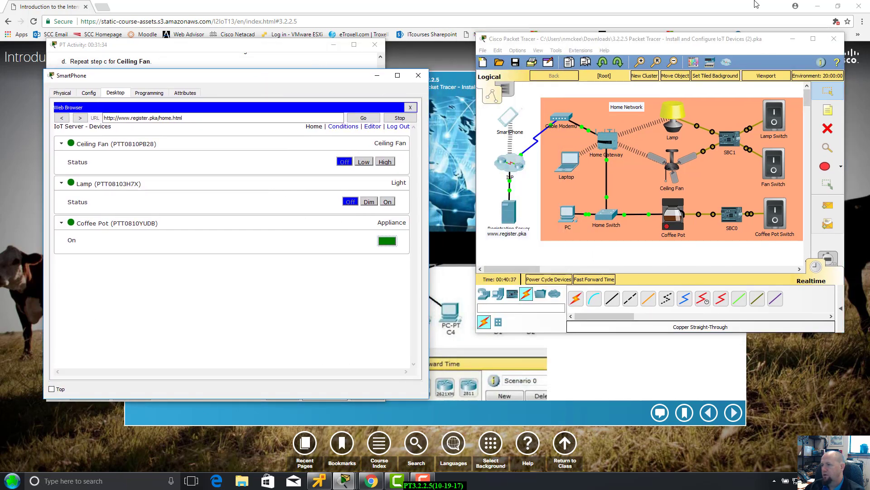
pyautogui.moveTo(728, 39); pyautogui.dragTo(749, 41)
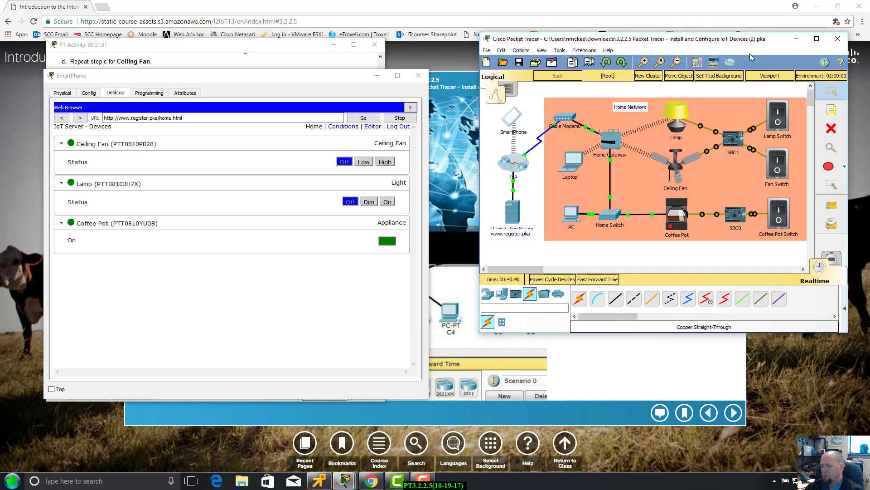
pyautogui.keyDown('alt'); pyautogui.click(778, 117); pyautogui.keyUp('alt')
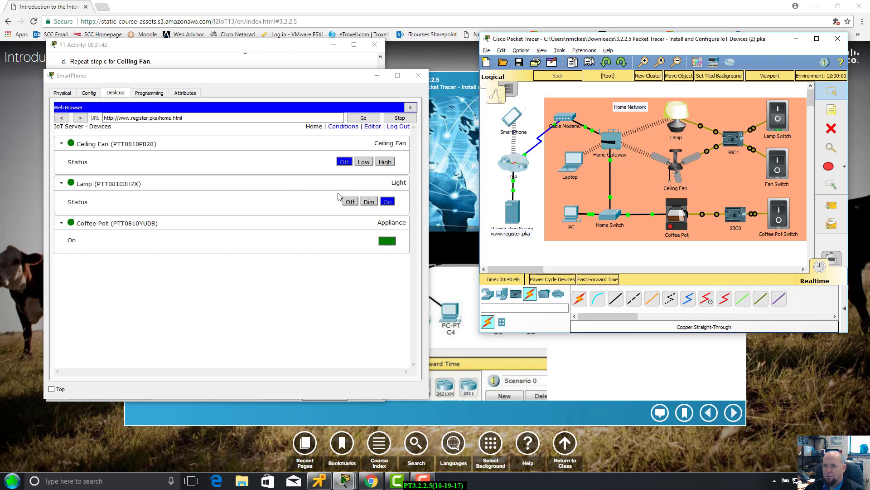
pyautogui.keyDown('alt'); pyautogui.click(778, 117); pyautogui.keyUp('alt')
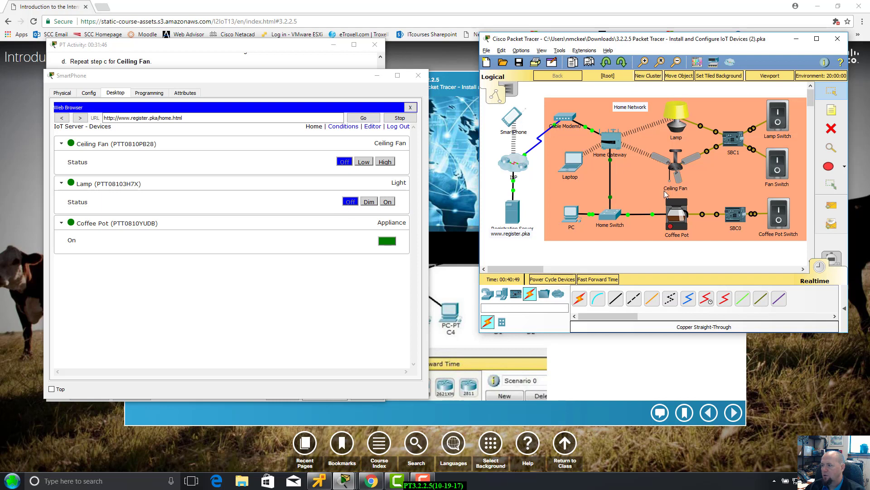
pyautogui.keyDown('alt'); pyautogui.click(778, 169); pyautogui.keyUp('alt')
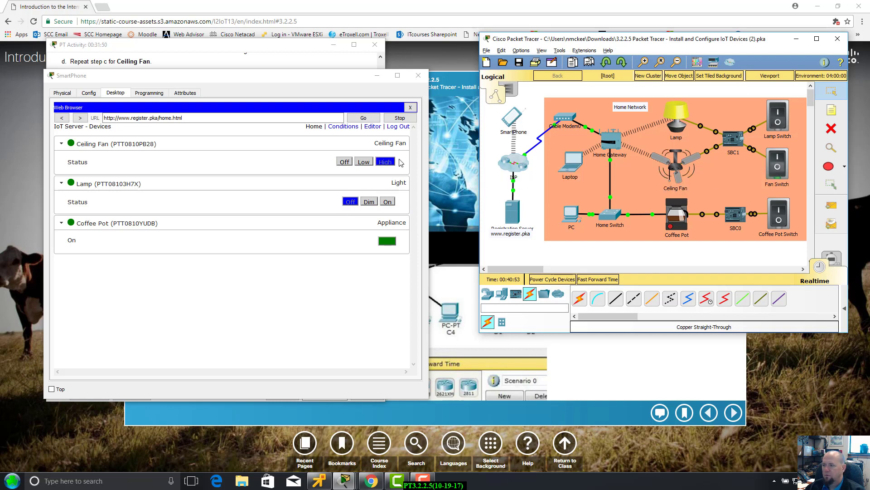
pyautogui.keyDown('alt'); pyautogui.click(778, 159); pyautogui.keyUp('alt')
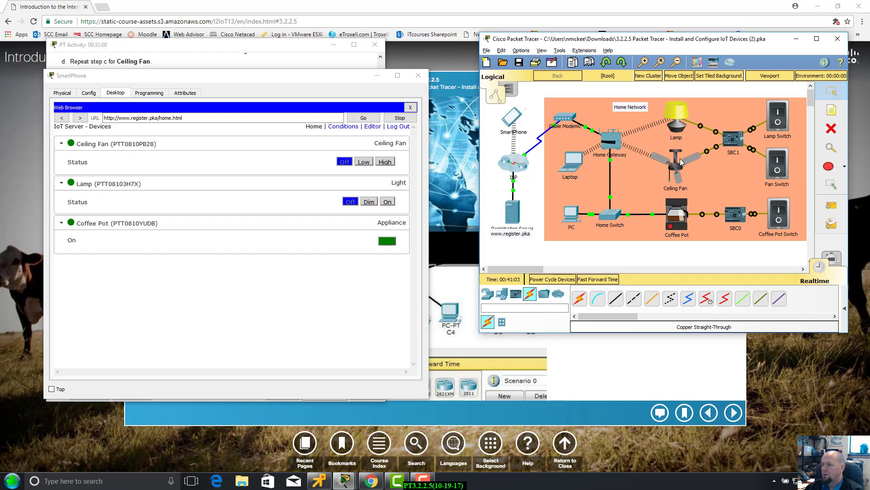
# Set the Ceiling Fan Low, High, Low, Off remotely, then retest the Fan and Coffee Pot switches.
pyautogui.click(365, 162)
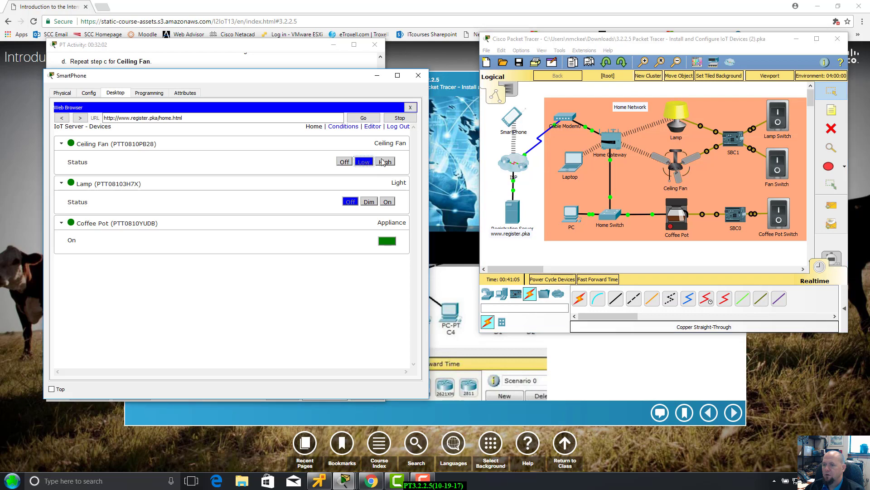
pyautogui.click(386, 162)
pyautogui.click(365, 162)
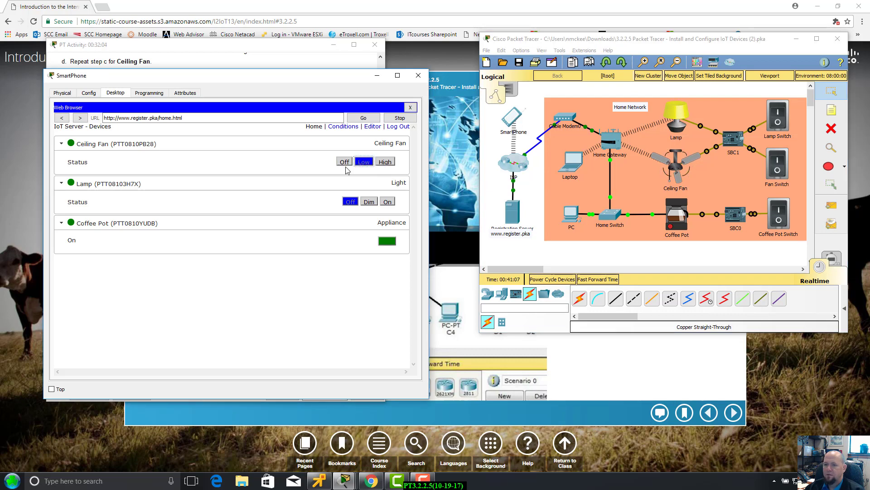
pyautogui.click(344, 162)
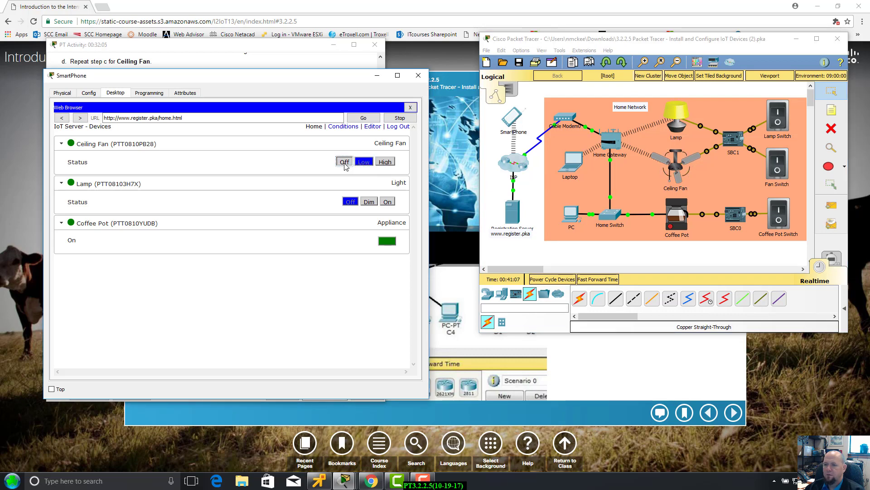
pyautogui.keyDown('alt'); pyautogui.click(786, 164); pyautogui.keyUp('alt')
pyautogui.keyDown('alt'); pyautogui.click(785, 165); pyautogui.keyUp('alt')
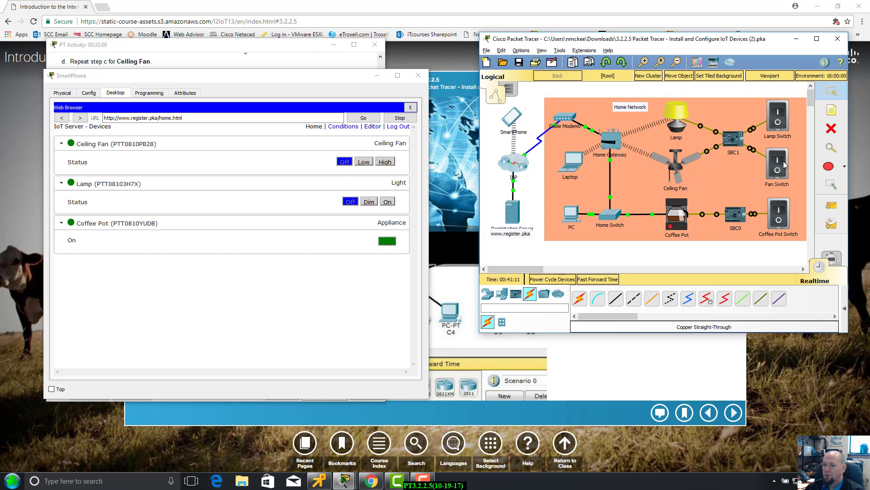
pyautogui.keyDown('alt'); pyautogui.click(785, 165); pyautogui.keyUp('alt')
pyautogui.keyDown('alt'); pyautogui.click(785, 165); pyautogui.keyUp('alt')
pyautogui.keyDown('alt'); pyautogui.click(787, 216); pyautogui.keyUp('alt')
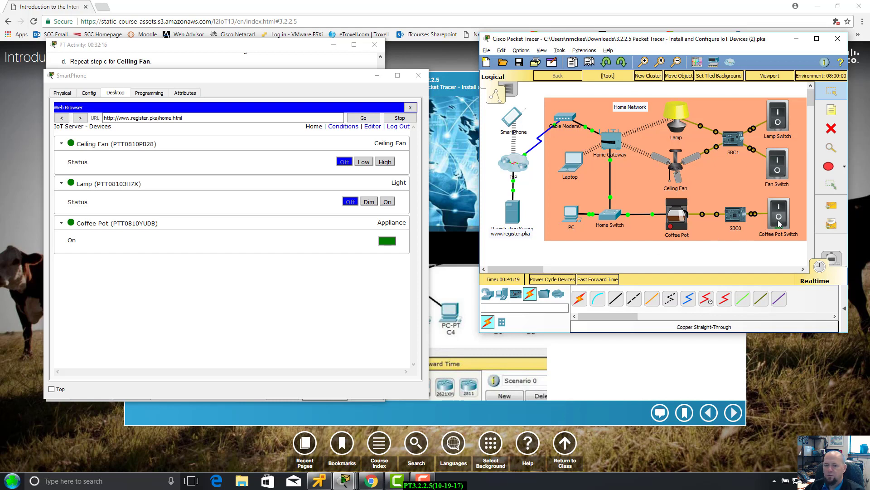
# Flip the Coffee Pot switch off and on several times, then move the SmartPhone window aside.
pyautogui.keyDown('alt'); pyautogui.click(779, 223); pyautogui.keyUp('alt')
pyautogui.keyDown('alt'); pyautogui.click(779, 222); pyautogui.keyUp('alt')
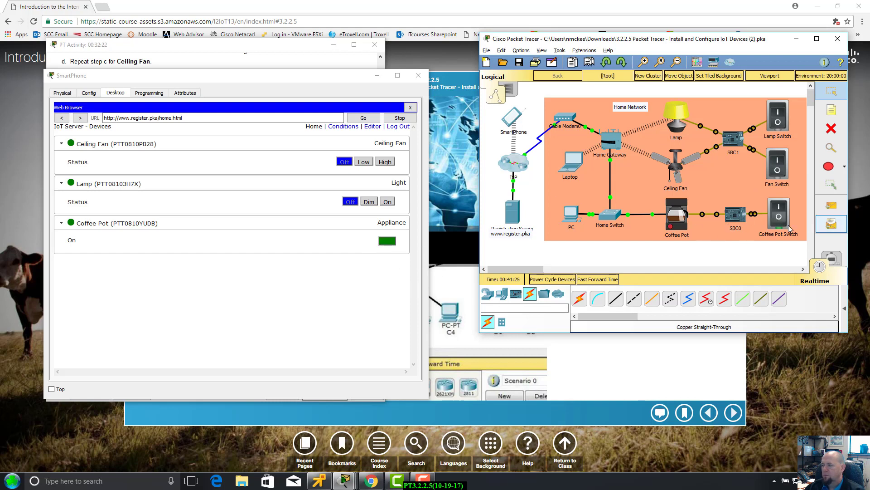
pyautogui.keyDown('alt'); pyautogui.click(777, 214); pyautogui.keyUp('alt')
pyautogui.keyDown('alt'); pyautogui.click(776, 212); pyautogui.keyUp('alt')
pyautogui.keyDown('alt'); pyautogui.click(778, 219); pyautogui.keyUp('alt')
pyautogui.keyDown('alt'); pyautogui.click(778, 212); pyautogui.keyUp('alt')
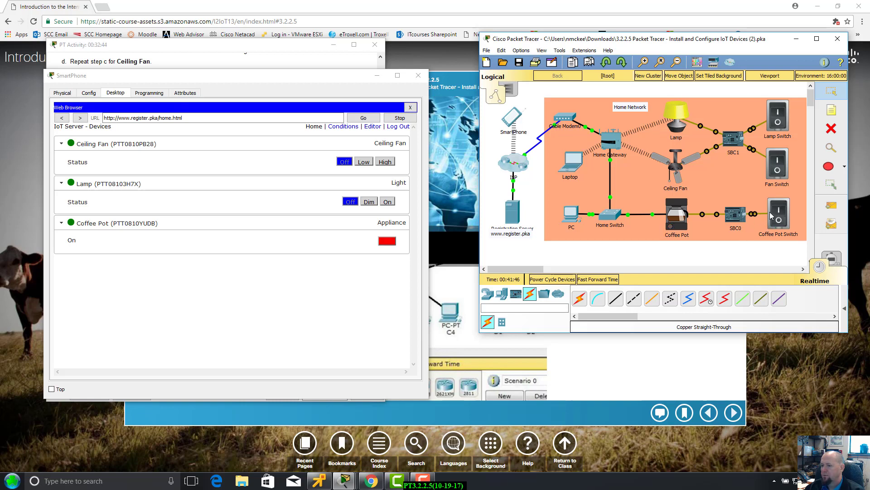
pyautogui.keyDown('alt'); pyautogui.click(781, 210); pyautogui.keyUp('alt')
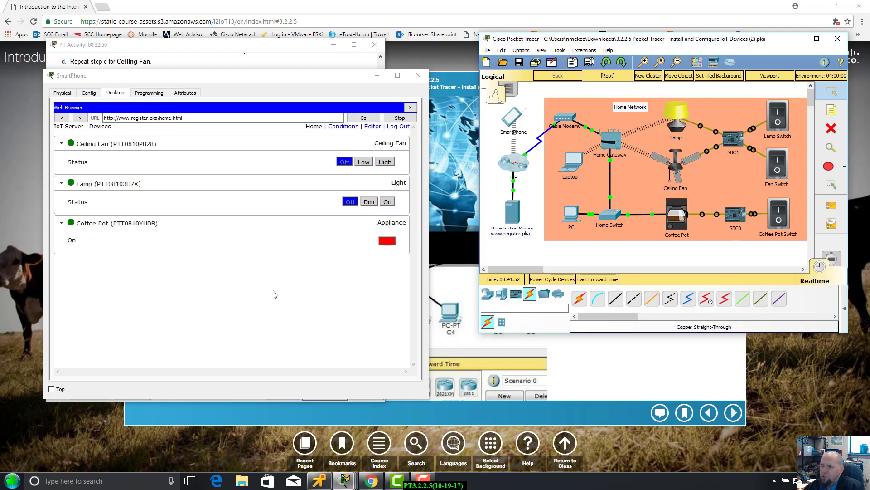
pyautogui.moveTo(202, 84); pyautogui.dragTo(258, 131)
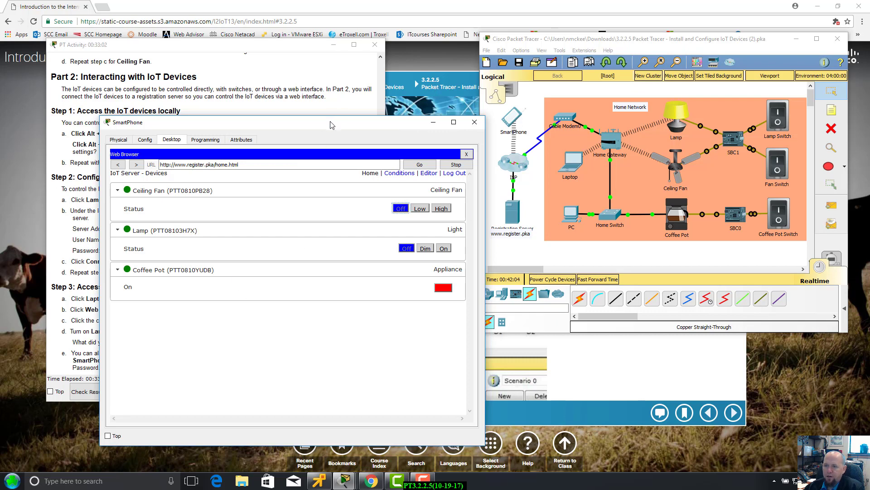
pyautogui.moveTo(331, 125); pyautogui.dragTo(278, 155)
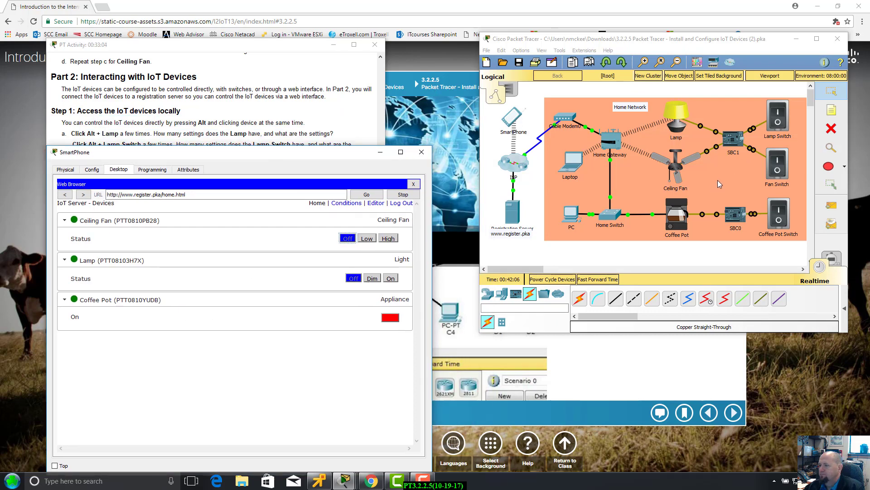
# Maximize Packet Tracer and zoom in four steps so the whole Home Network fills the view.
pyautogui.click(718, 183)
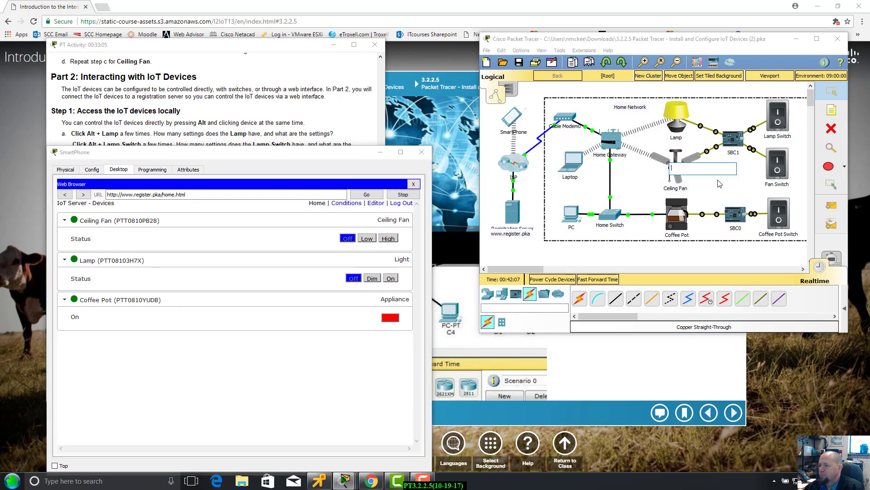
pyautogui.click(817, 38)
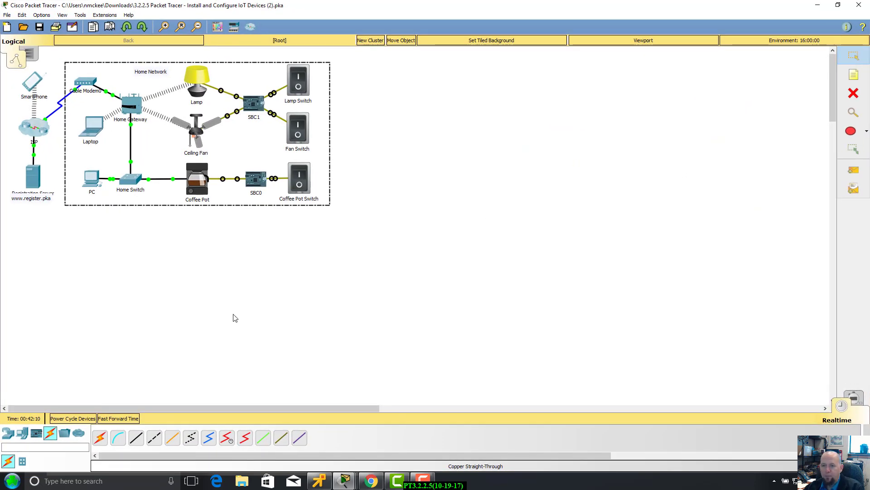
pyautogui.click(165, 26)
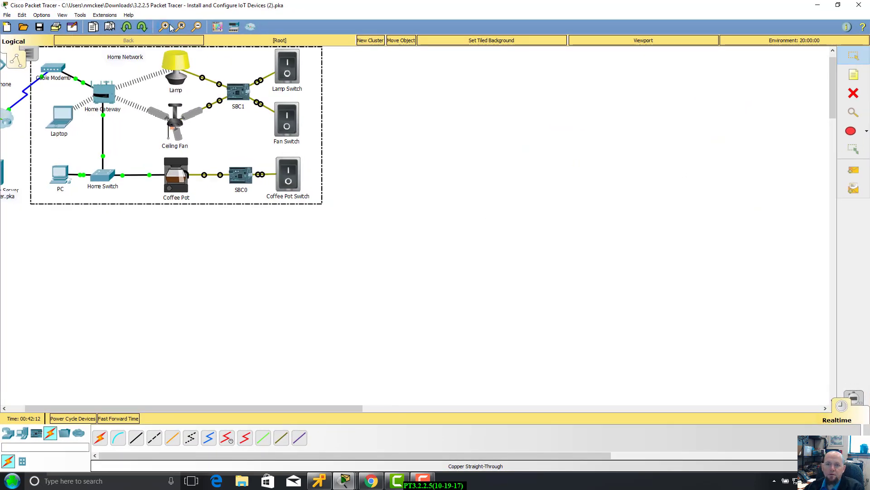
pyautogui.click(164, 27)
pyautogui.click(164, 26)
pyautogui.click(165, 27)
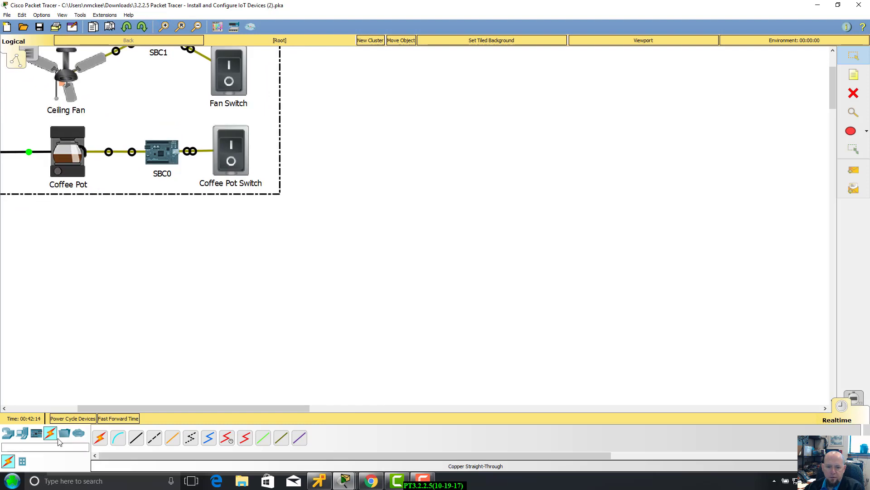
pyautogui.click(41, 409)
pyautogui.scroll(2, 348, 286)
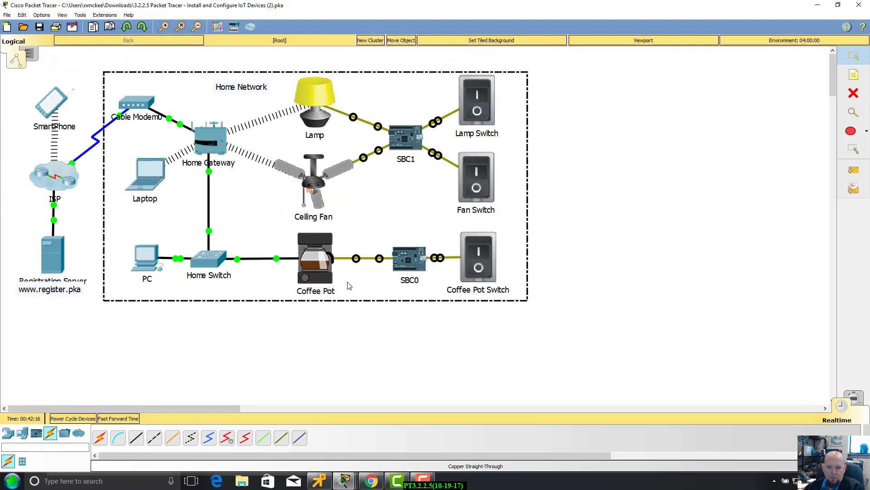
pyautogui.click(688, 195)
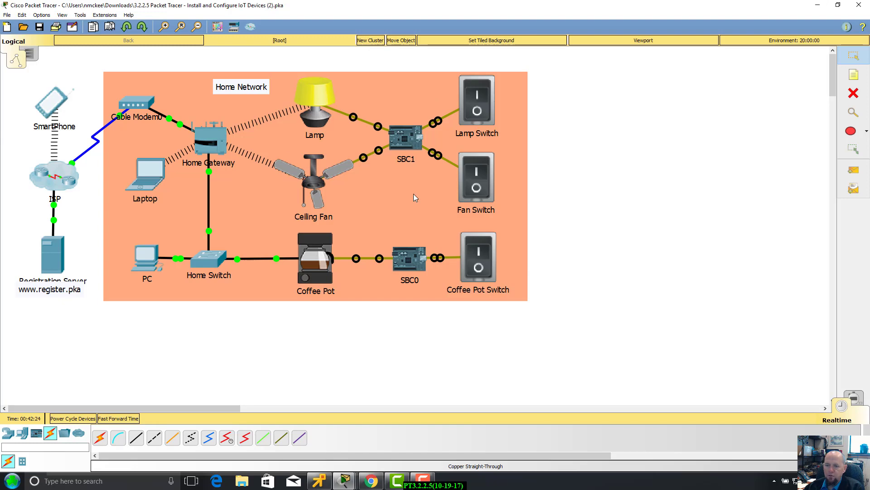
# Review SBC1's main.py, highlighting the import lines 1–4 and the main function and loop.
pyautogui.click(411, 140)
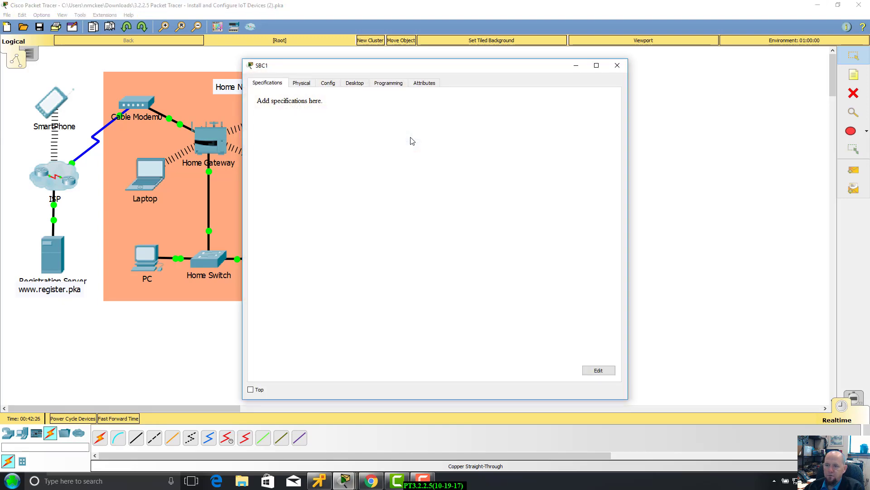
pyautogui.click(382, 83)
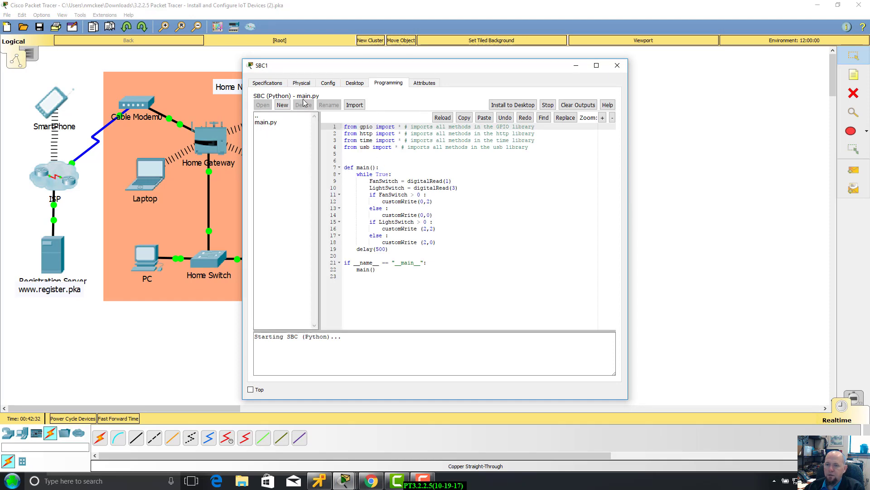
pyautogui.doubleClick(349, 126)
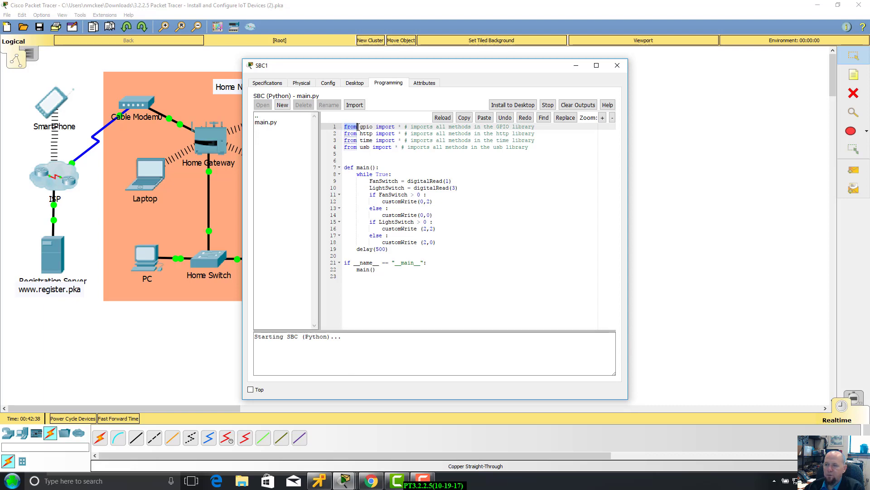
pyautogui.moveTo(416, 128); pyautogui.dragTo(537, 148)
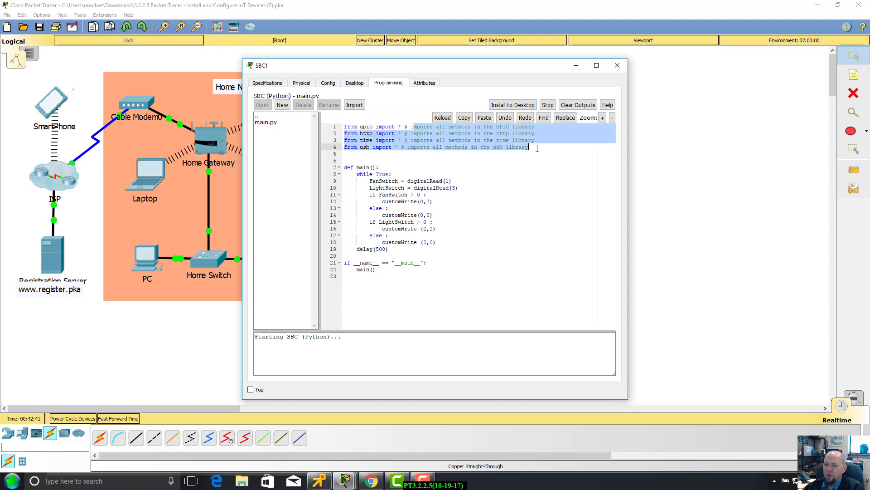
pyautogui.click(543, 175)
pyautogui.click(350, 167)
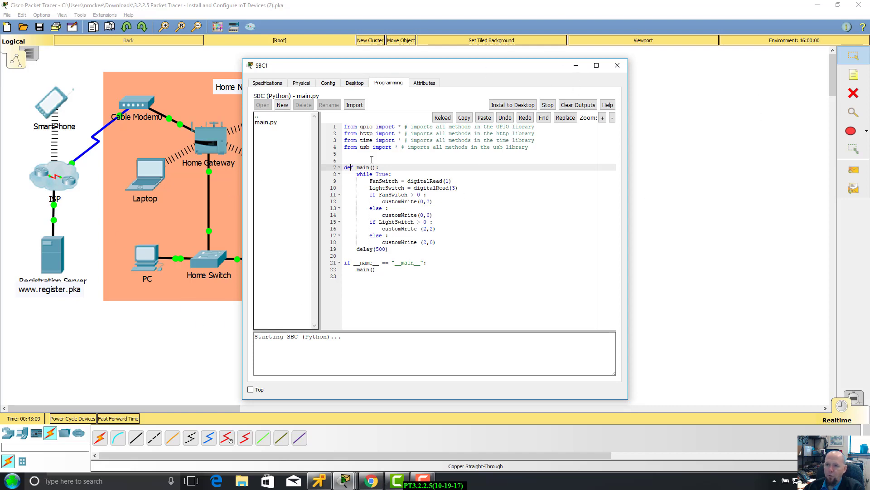
pyautogui.moveTo(386, 71); pyautogui.dragTo(472, 92)
# Close SBC1 and display SBC0's main.py program in its Programming tab.
pyautogui.click(440, 104)
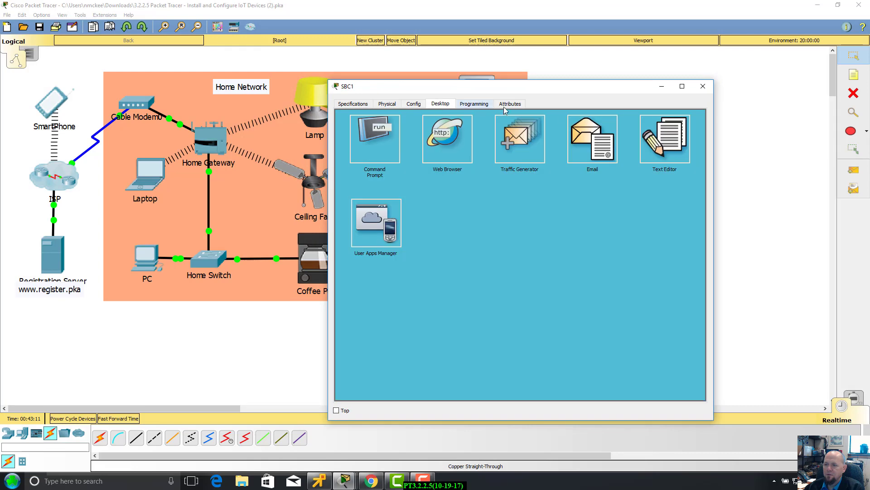
pyautogui.click(703, 86)
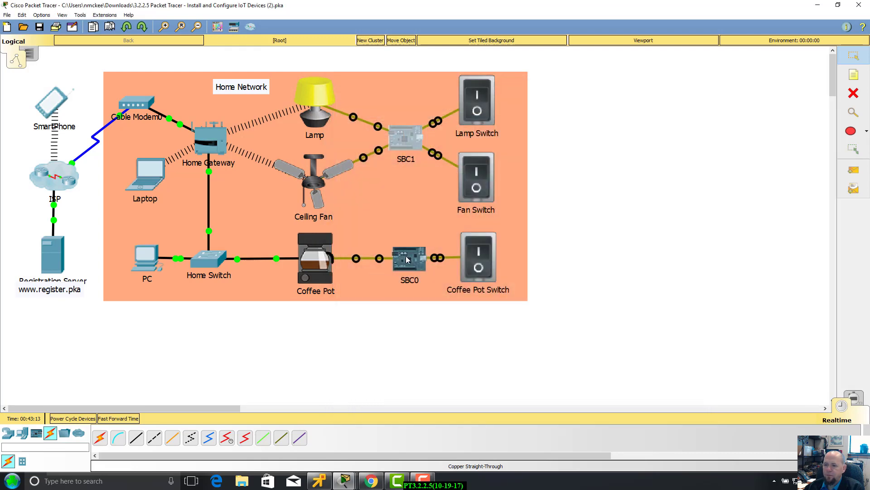
pyautogui.click(413, 262)
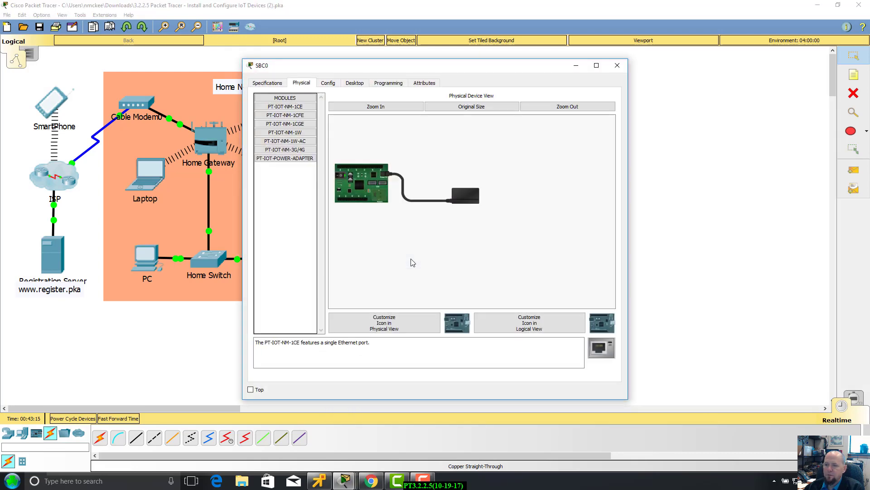
pyautogui.click(385, 84)
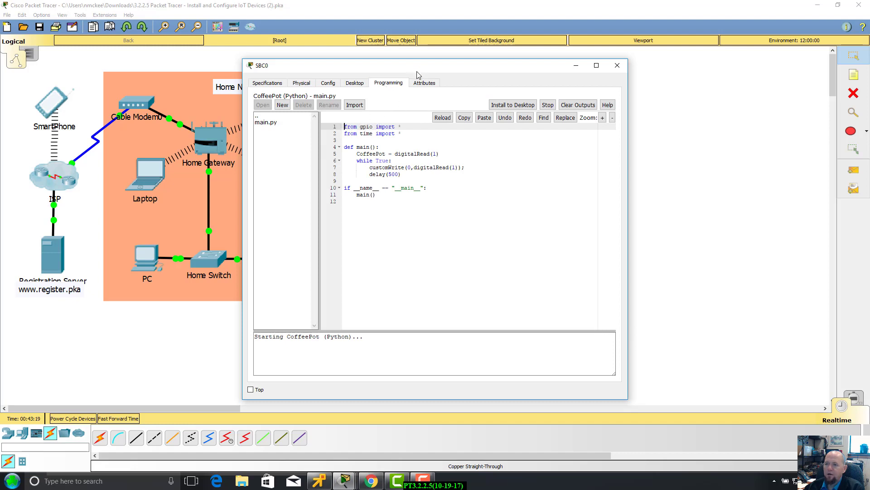
pyautogui.moveTo(418, 69); pyautogui.dragTo(541, 121)
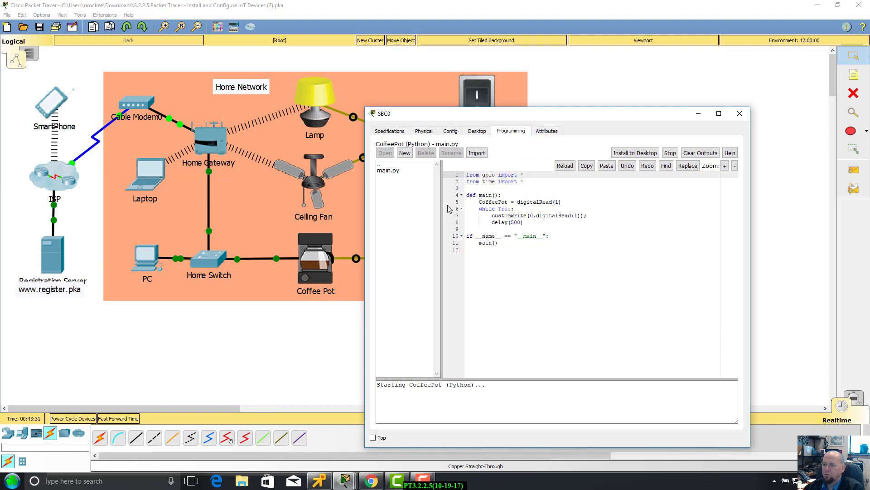
pyautogui.moveTo(550, 117); pyautogui.dragTo(560, 130)
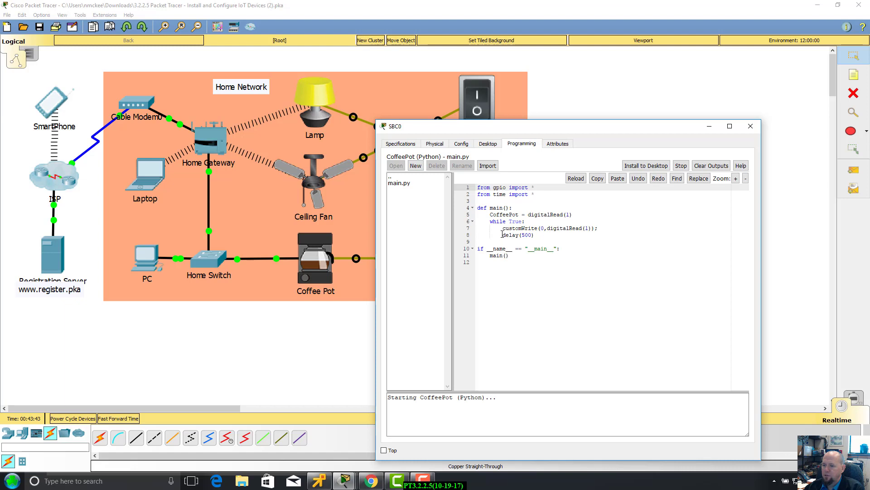
# Highlight SBC0's delay(500) and customWrite calls, then close the SBC0 window.
pyautogui.moveTo(502, 235); pyautogui.dragTo(535, 235)
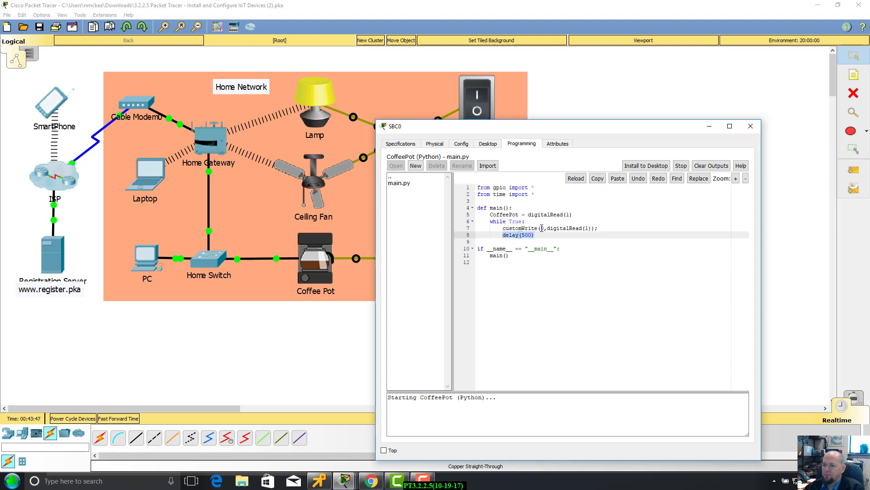
pyautogui.moveTo(541, 228); pyautogui.dragTo(604, 226)
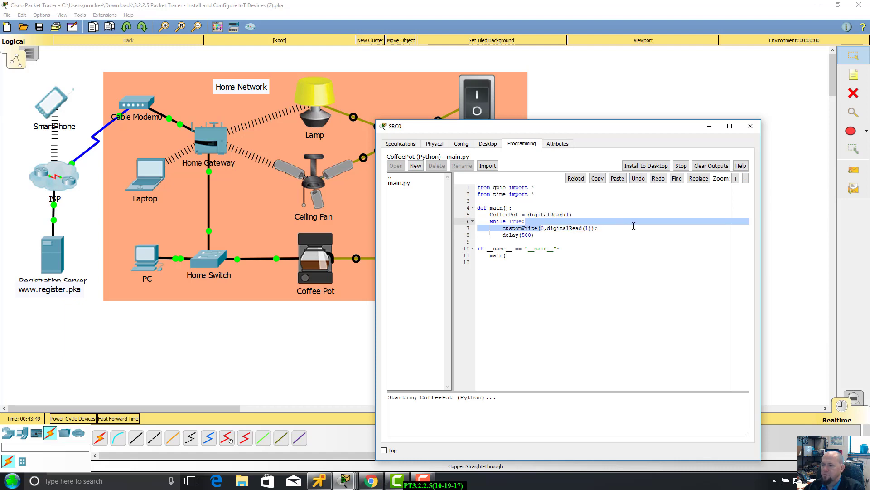
pyautogui.moveTo(660, 120); pyautogui.dragTo(641, 141)
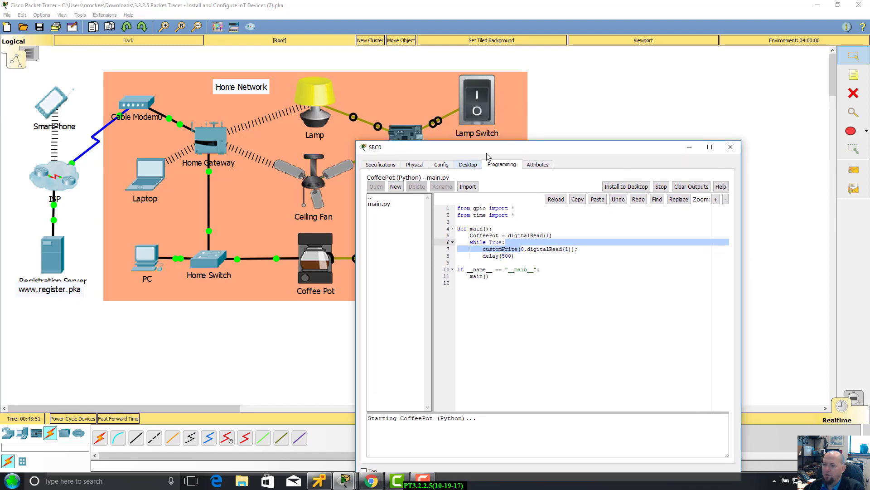
pyautogui.moveTo(507, 147); pyautogui.dragTo(526, 125)
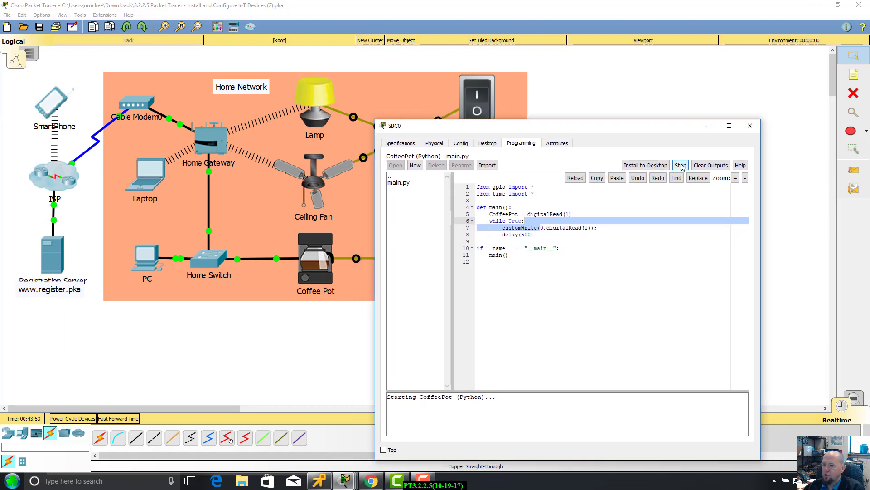
pyautogui.click(751, 125)
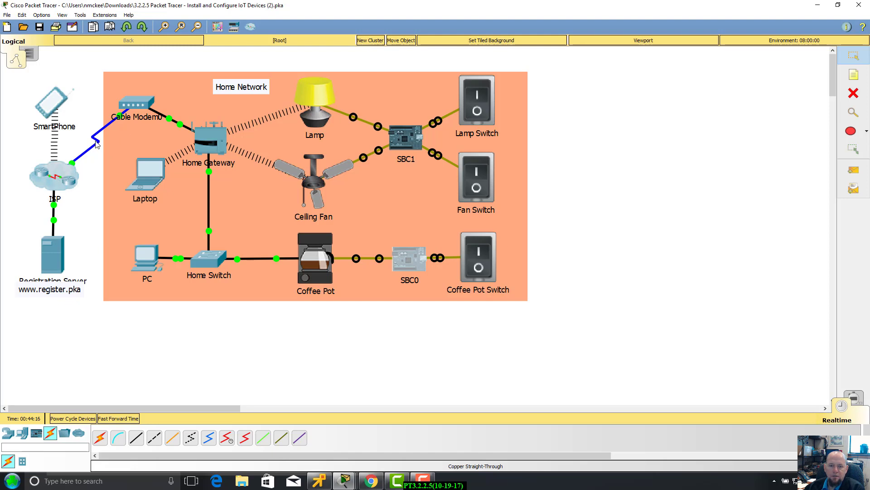
pyautogui.click(207, 440)
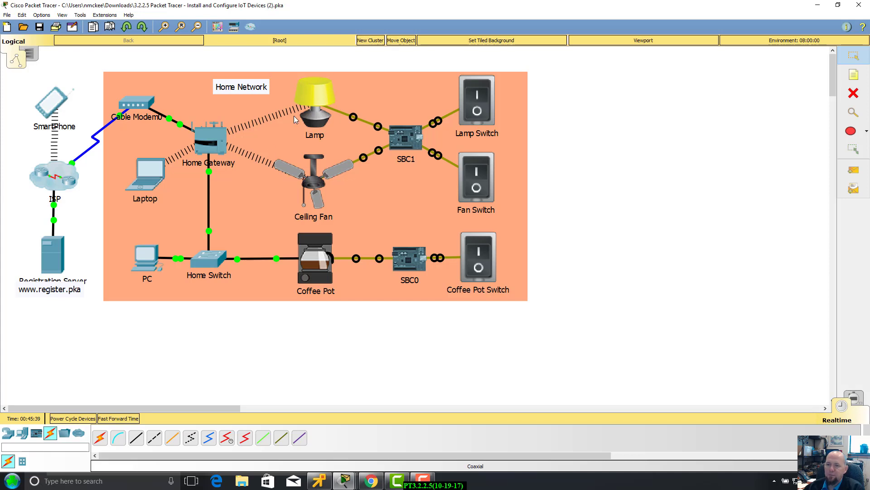
# Check the lit Lamp on the topology, then go to the Windows taskbar.
pyautogui.moveTo(302, 114)
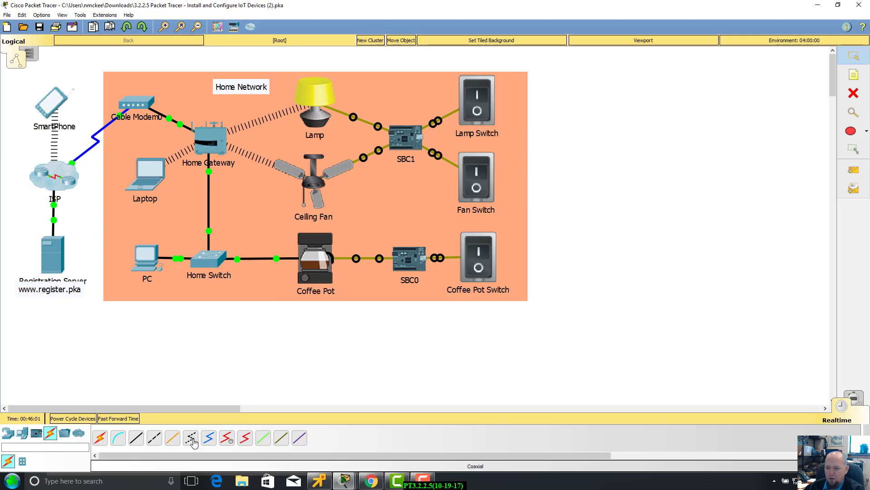
pyautogui.moveTo(344, 484)
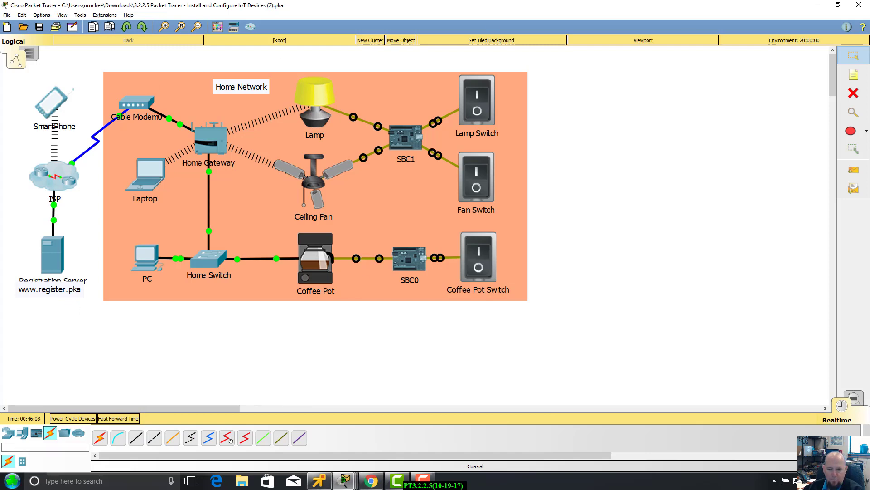
# Launch Word 2016, snap it to the right half, and paste the topology screenshot.
pyautogui.click(140, 482)
pyautogui.write('wor')
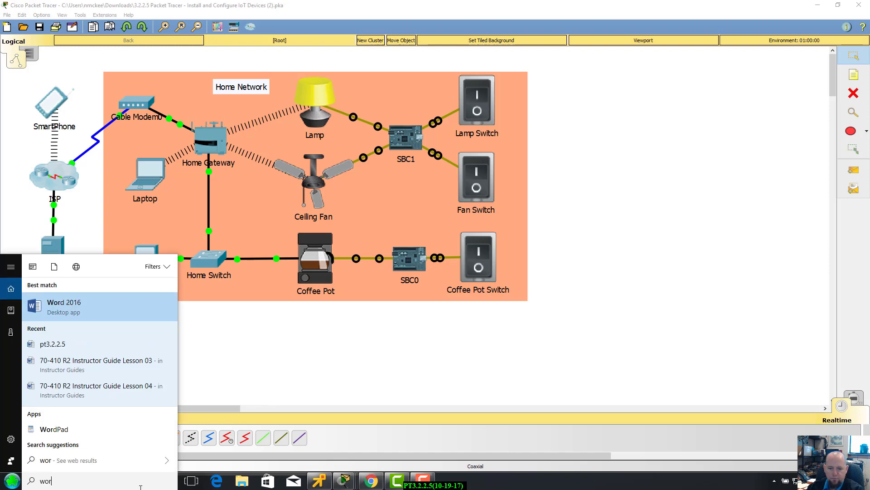
pyautogui.press('Escape')
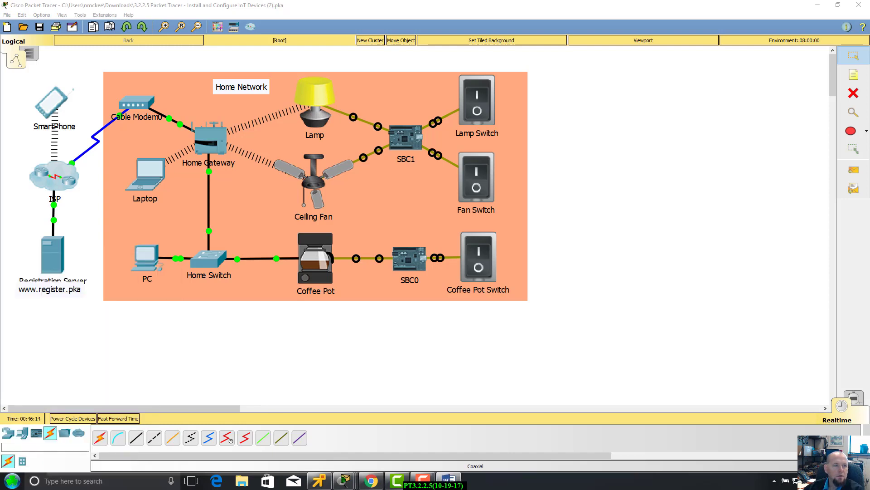
pyautogui.press('super+Right')
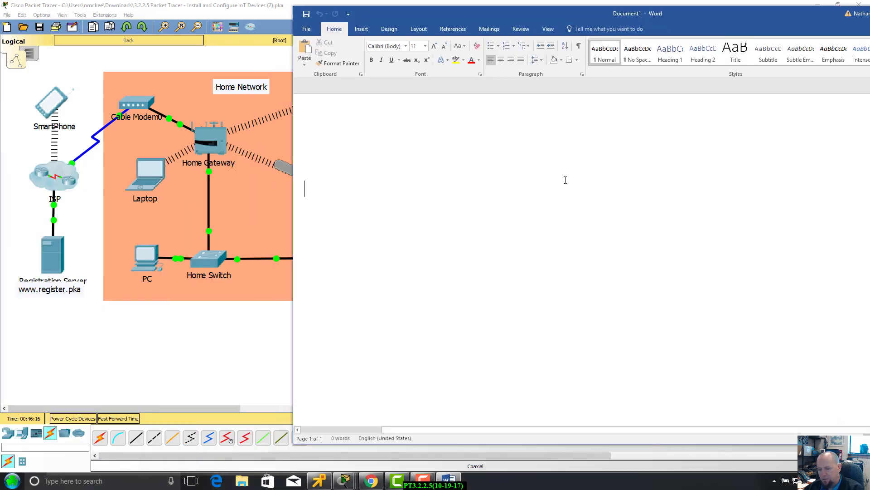
pyautogui.hotkey('ctrl', 'v')
# Crop the pasted screenshot down to the Home Network diagram and move Word aside.
pyautogui.moveTo(665, 18); pyautogui.dragTo(581, 34)
pyautogui.click(502, 263)
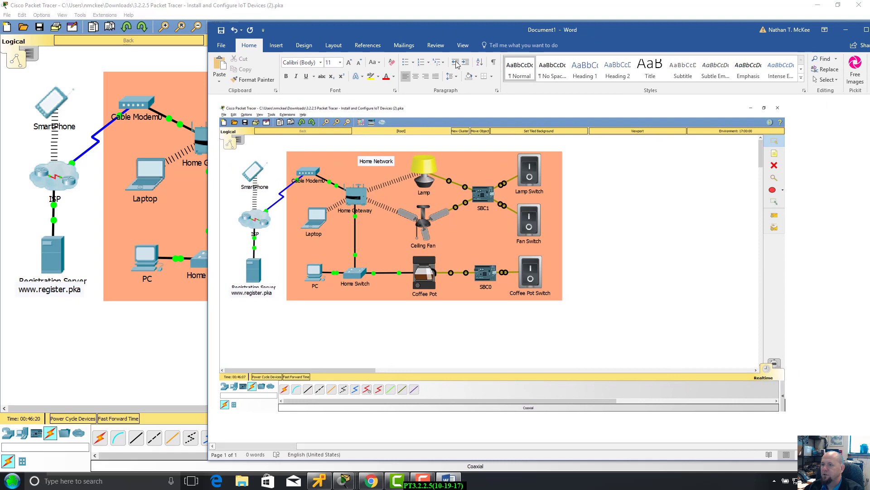
pyautogui.click(493, 44)
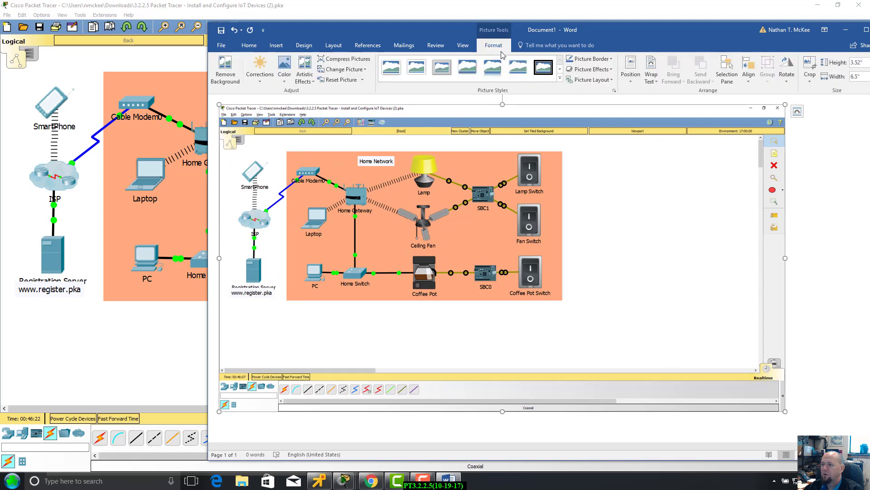
pyautogui.click(810, 68)
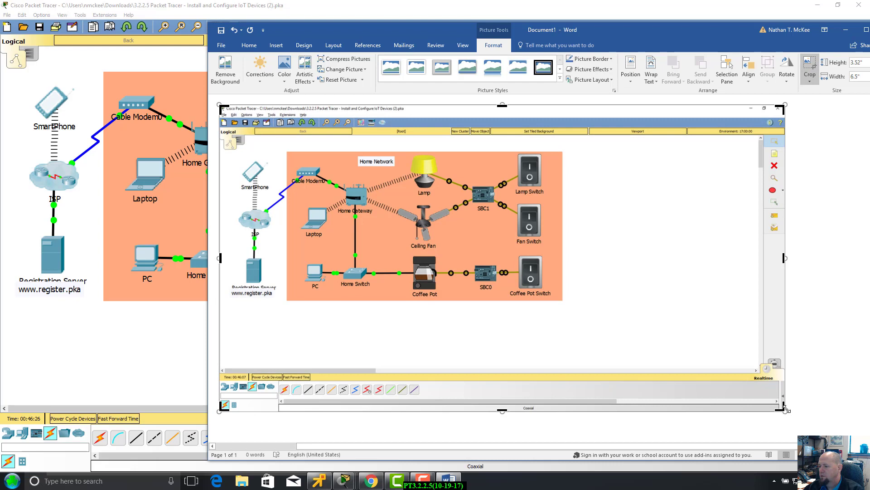
pyautogui.moveTo(780, 407); pyautogui.dragTo(571, 312)
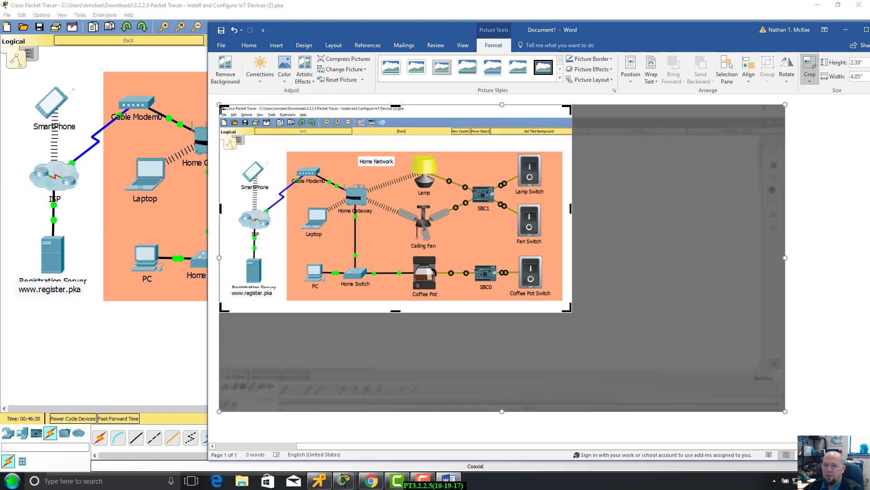
pyautogui.moveTo(222, 109); pyautogui.dragTo(221, 106)
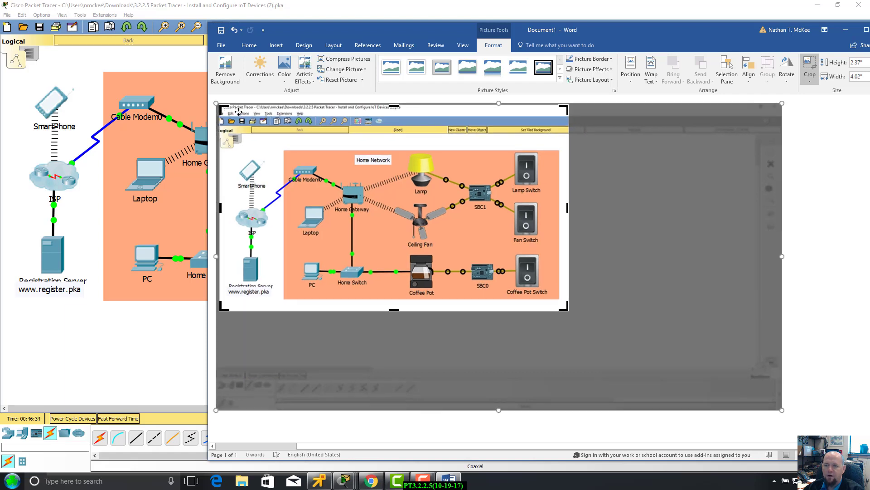
pyautogui.click(689, 268)
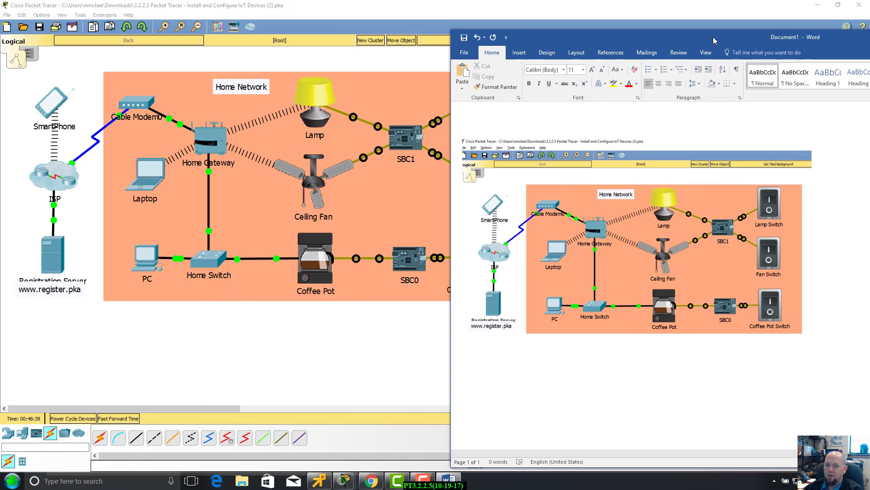
pyautogui.moveTo(471, 31); pyautogui.dragTo(715, 39)
# Bring back the PT Activity window and widen it to show Part 2 Steps 1–3 with 21/21 completion.
pyautogui.click(228, 362)
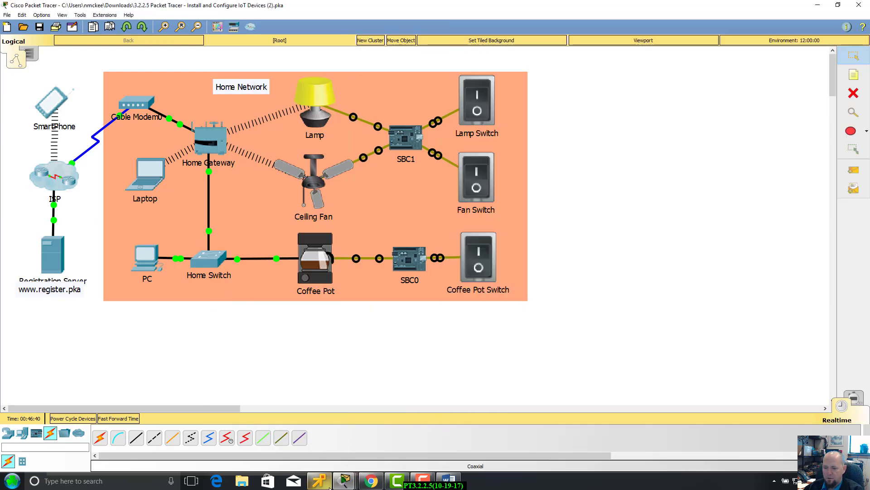
pyautogui.moveTo(344, 480)
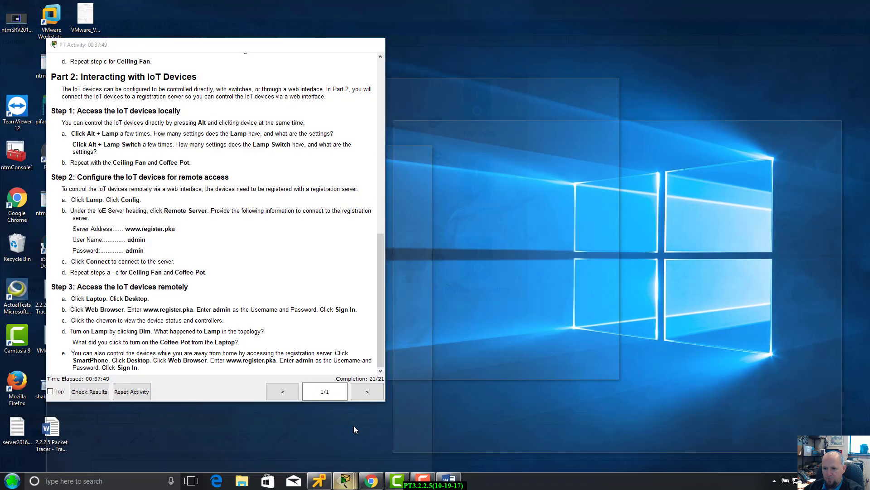
pyautogui.click(353, 425)
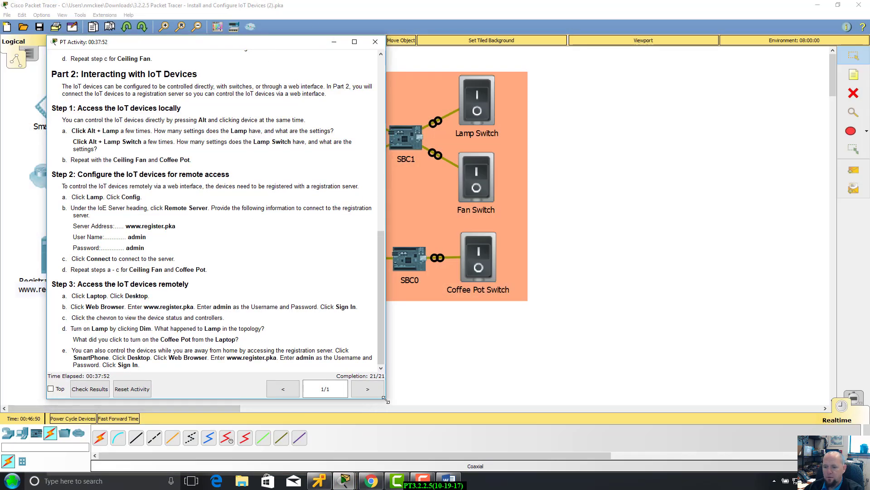
pyautogui.moveTo(384, 398); pyautogui.dragTo(463, 356)
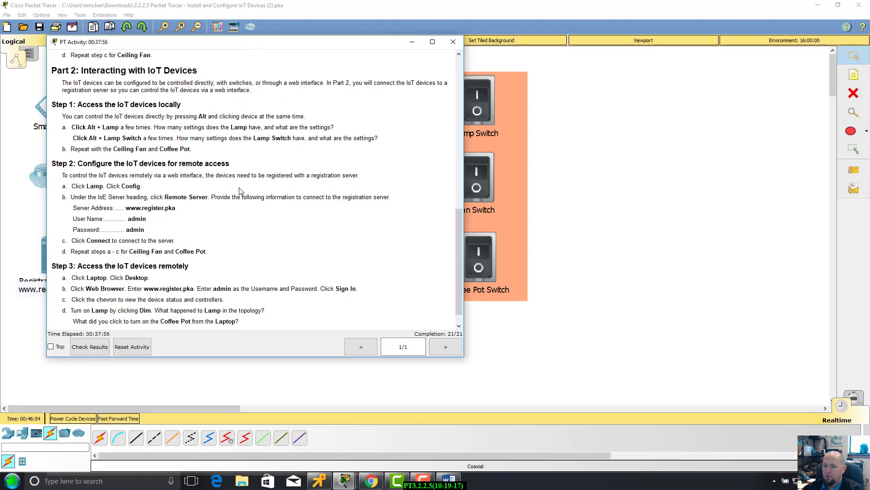
# Paste the 21/21 instructions screenshot below the topology picture in Word and shrink it.
pyautogui.click(450, 487)
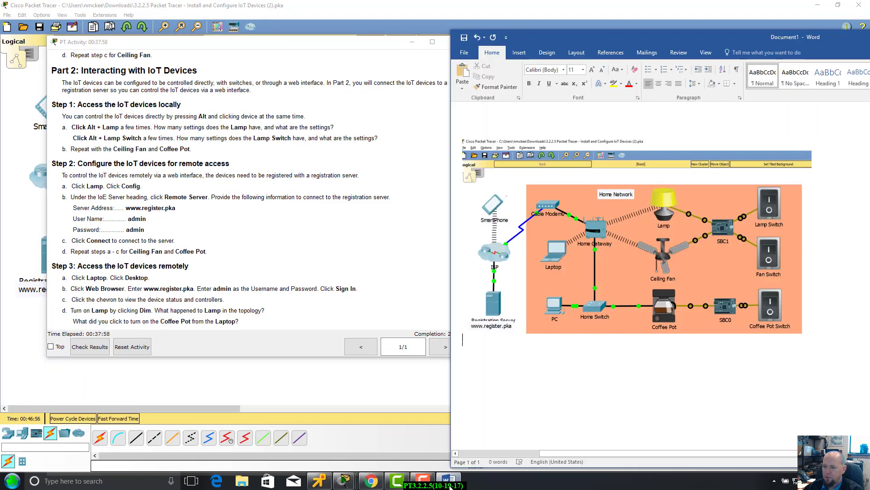
pyautogui.click(539, 357)
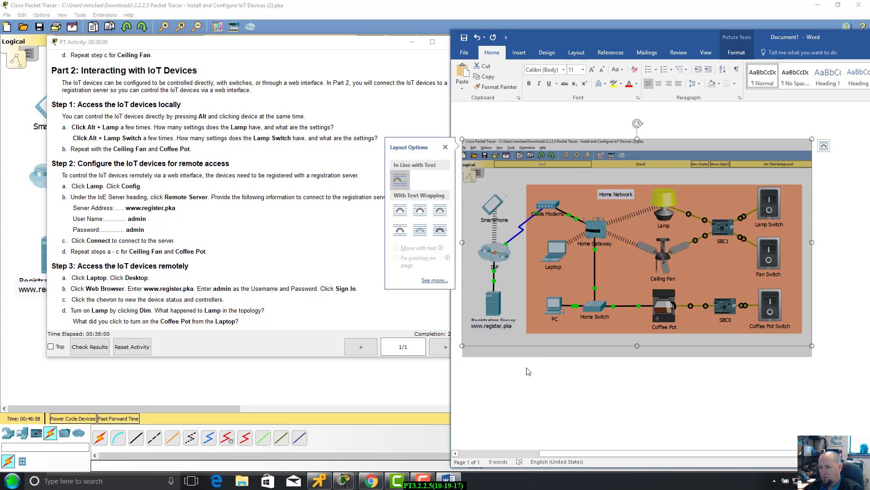
pyautogui.click(840, 346)
pyautogui.hotkey('ctrl', 'v')
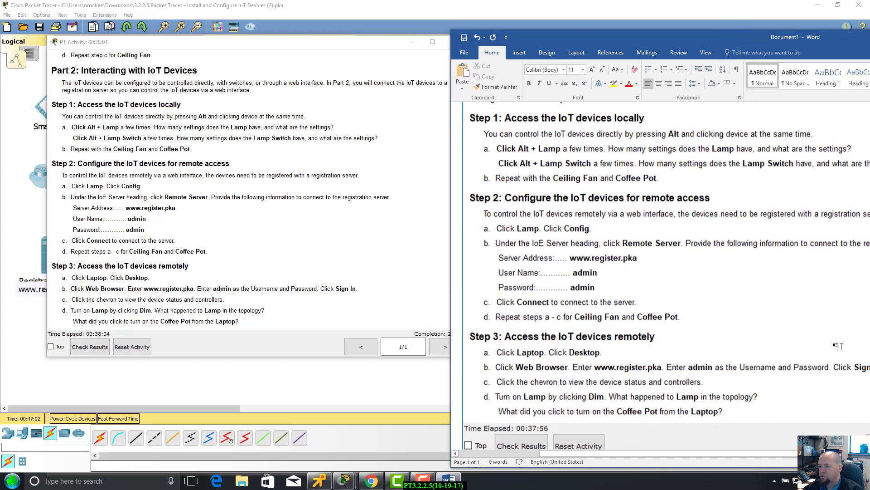
pyautogui.moveTo(742, 35); pyautogui.dragTo(487, 56)
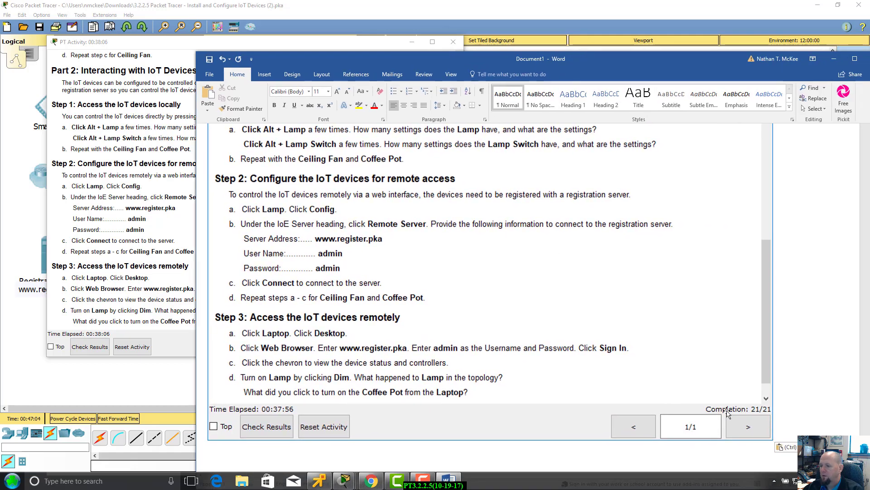
pyautogui.click(772, 439)
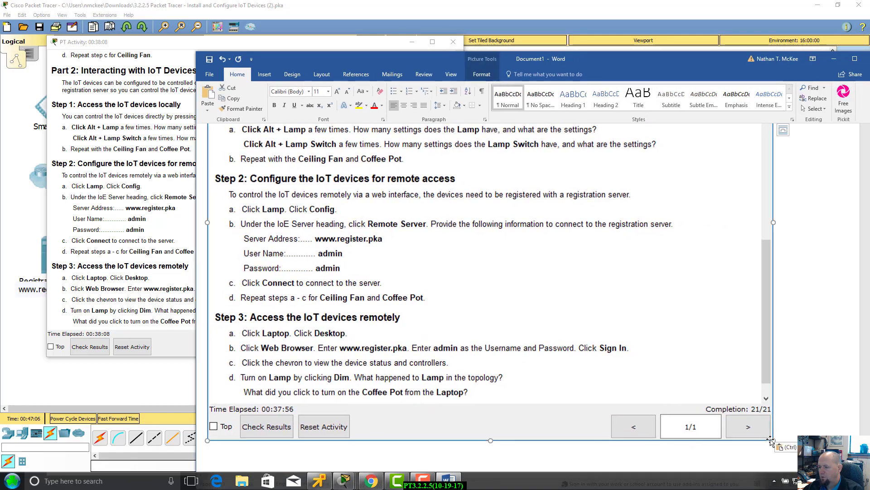
pyautogui.moveTo(772, 439); pyautogui.dragTo(536, 320)
pyautogui.scroll(2, 609, 313)
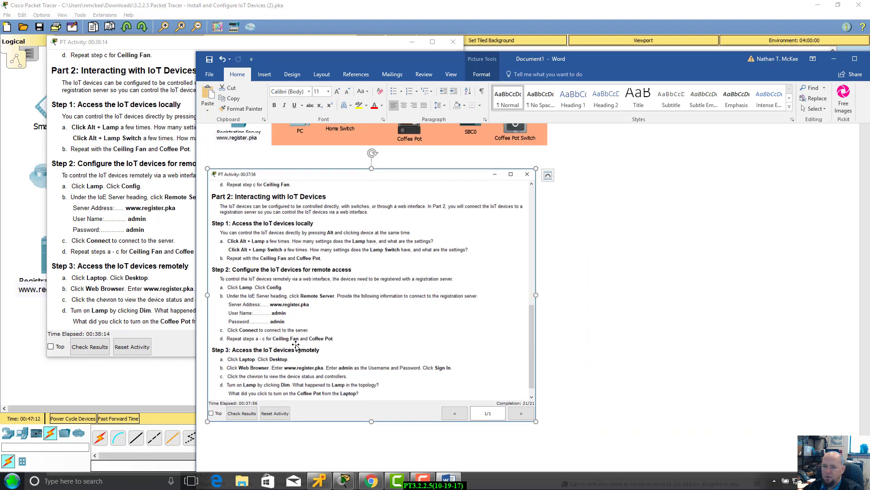
pyautogui.click(734, 223)
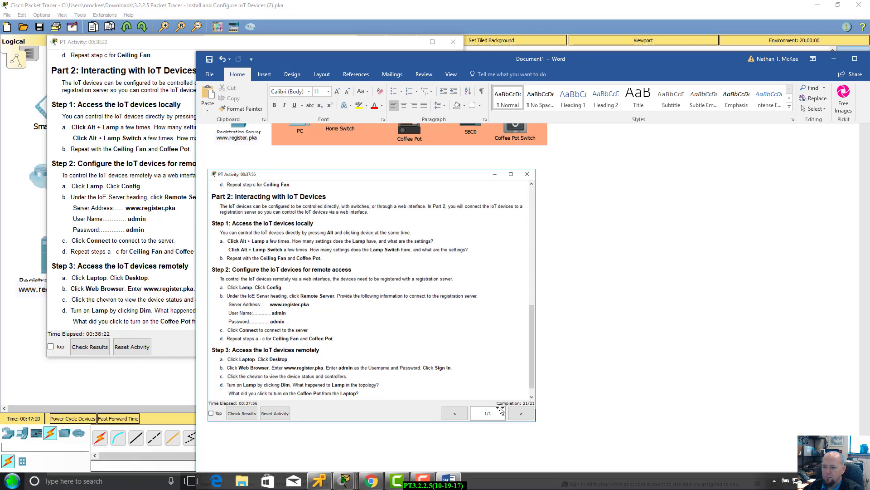
# Nudge the Word and instructions windows into place, then bring the Packet Tracer topology forward.
pyautogui.scroll(10, 848, 303)
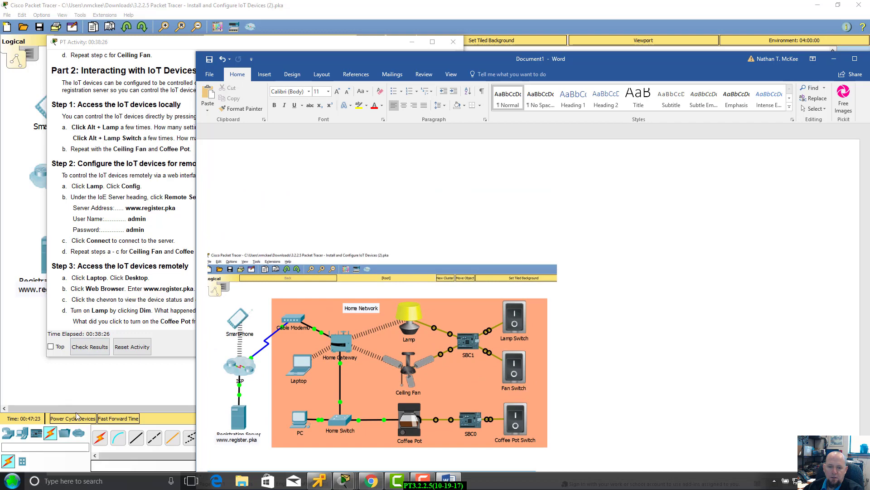
pyautogui.moveTo(495, 62); pyautogui.dragTo(493, 35)
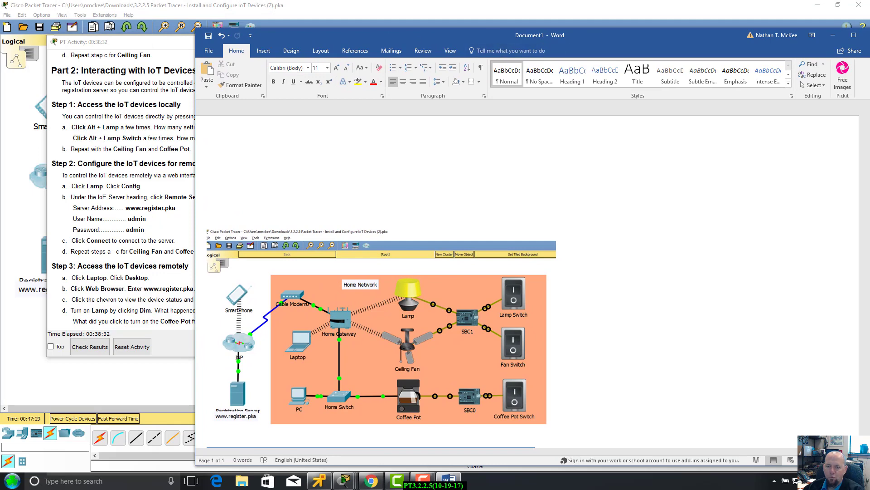
pyautogui.click(159, 49)
pyautogui.moveTo(218, 47); pyautogui.dragTo(191, 53)
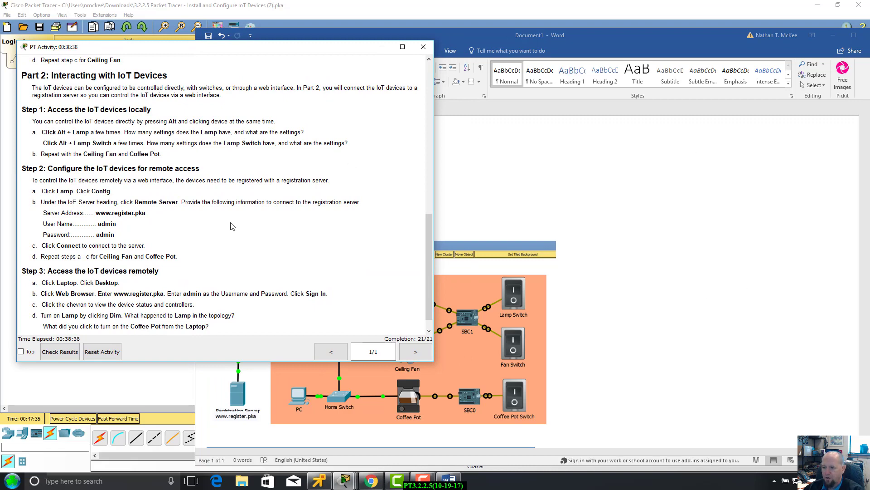
pyautogui.click(769, 220)
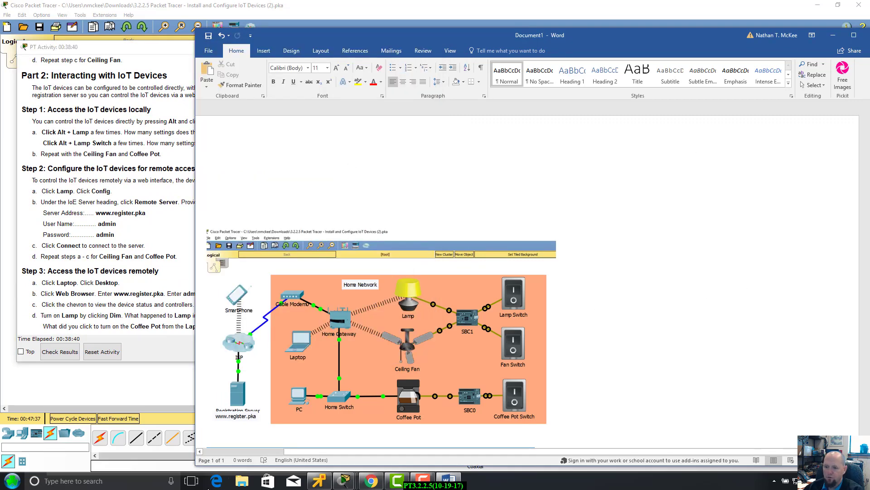
pyautogui.moveTo(597, 22)
pyautogui.mouseDown()
pyautogui.moveTo(607, 34)
pyautogui.moveTo(548, 38)
pyautogui.moveTo(589, 31)
pyautogui.mouseUp()
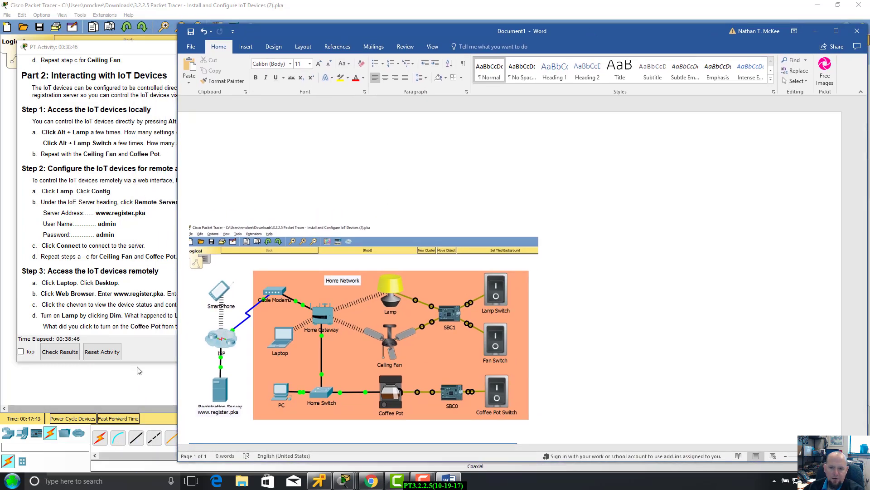
pyautogui.click(100, 386)
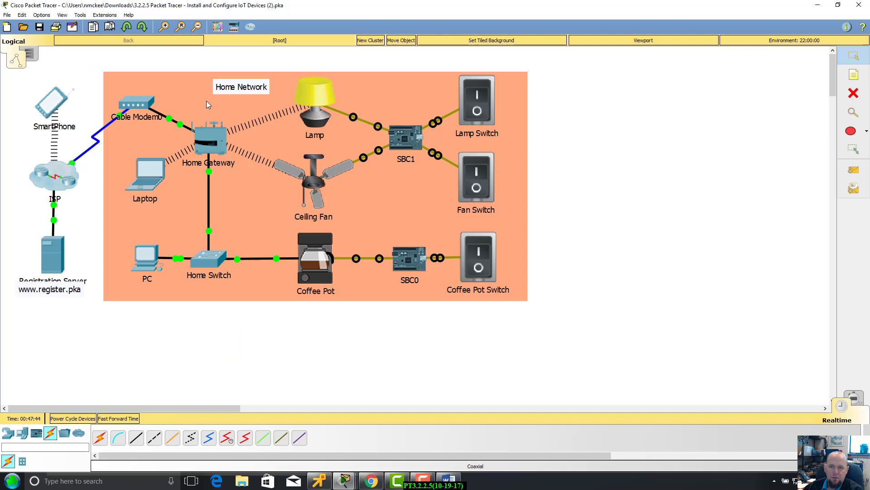
# Restore Packet Tracer to a window, shift Word aside, and enlarge Packet Tracer to show the whole topology.
pyautogui.click(838, 5)
pyautogui.moveTo(575, 39); pyautogui.dragTo(473, 361)
pyautogui.moveTo(426, 30); pyautogui.dragTo(365, 44)
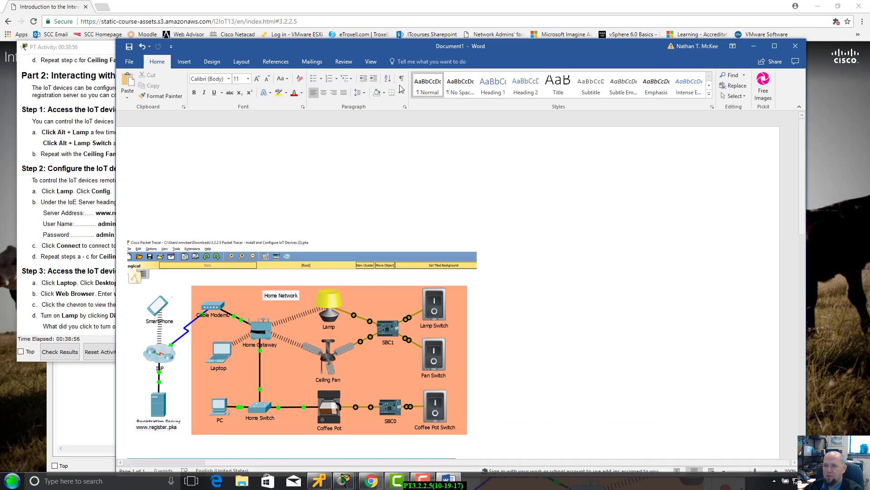
pyautogui.moveTo(670, 52); pyautogui.dragTo(605, 171)
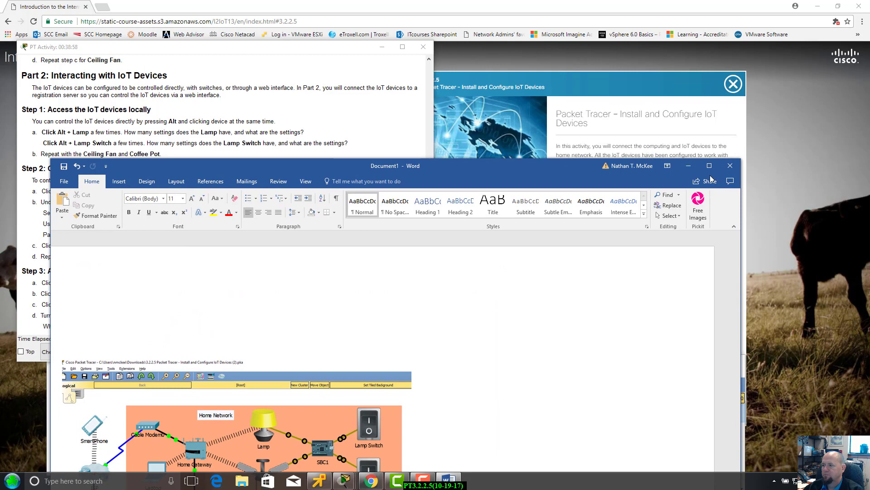
pyautogui.click(688, 166)
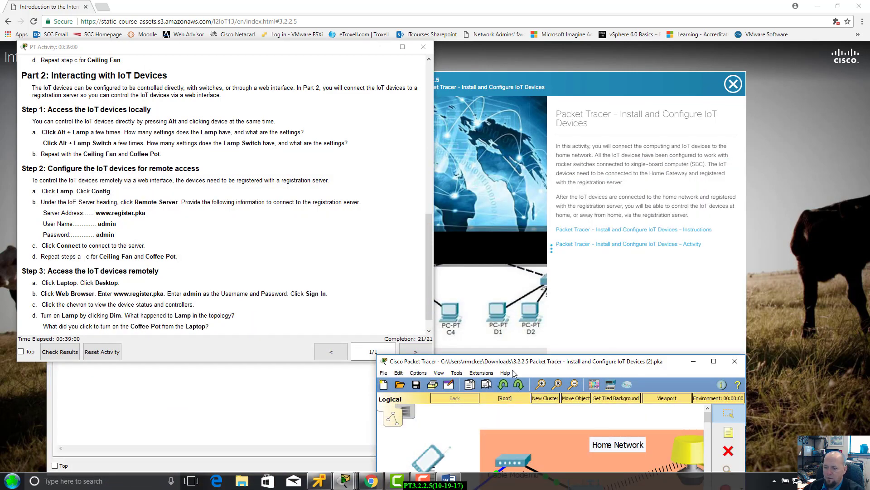
pyautogui.moveTo(517, 365); pyautogui.dragTo(546, 74)
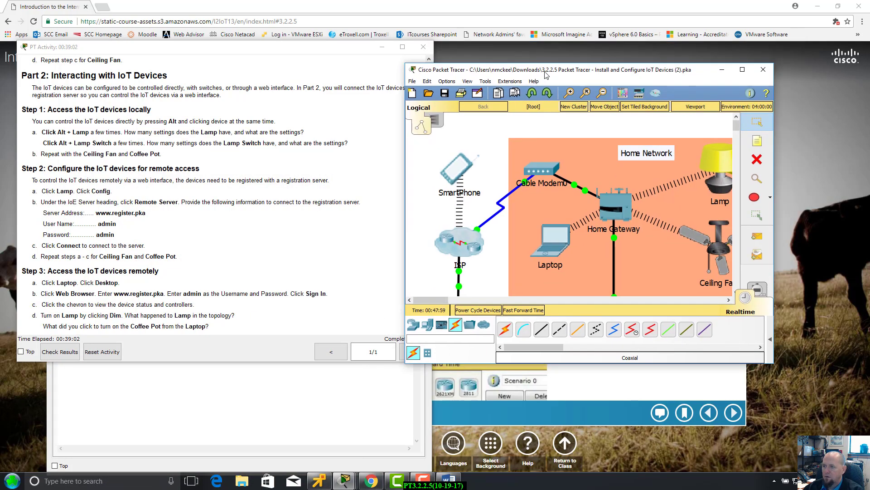
pyautogui.doubleClick(547, 75)
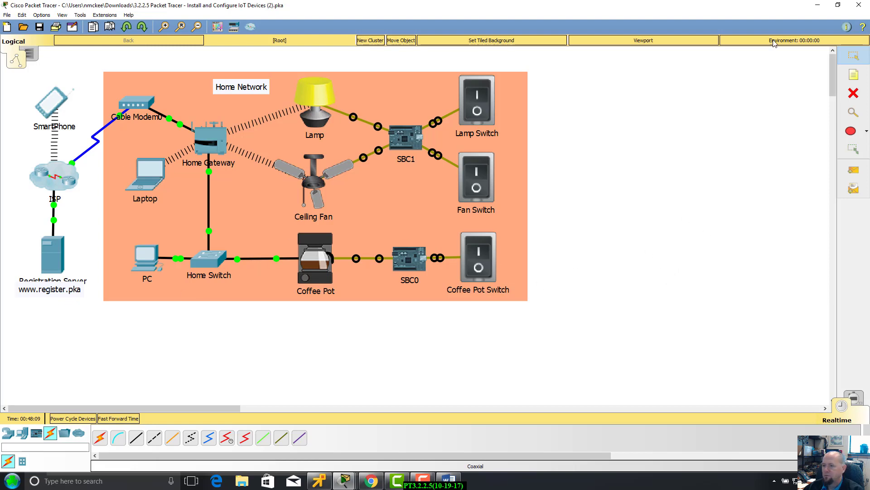
# Close the SmartPhone browser window and bring Word's Document1 up over the course page.
pyautogui.click(817, 6)
pyautogui.click(215, 412)
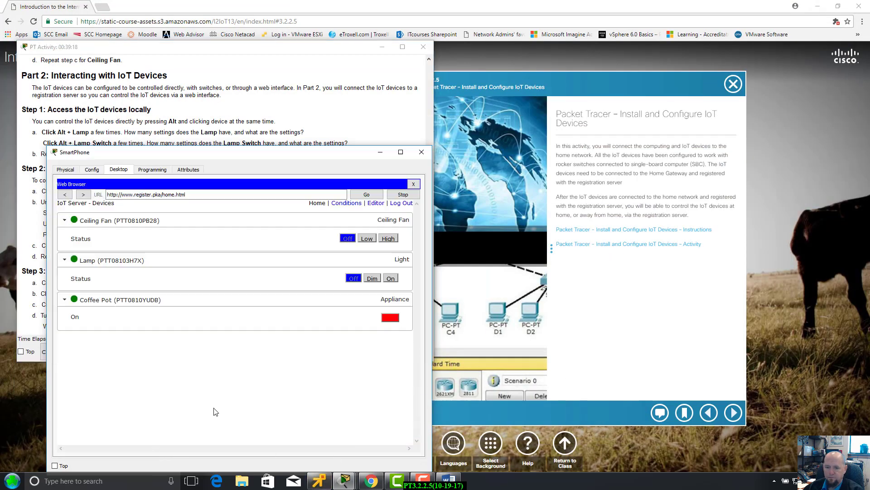
pyautogui.click(421, 153)
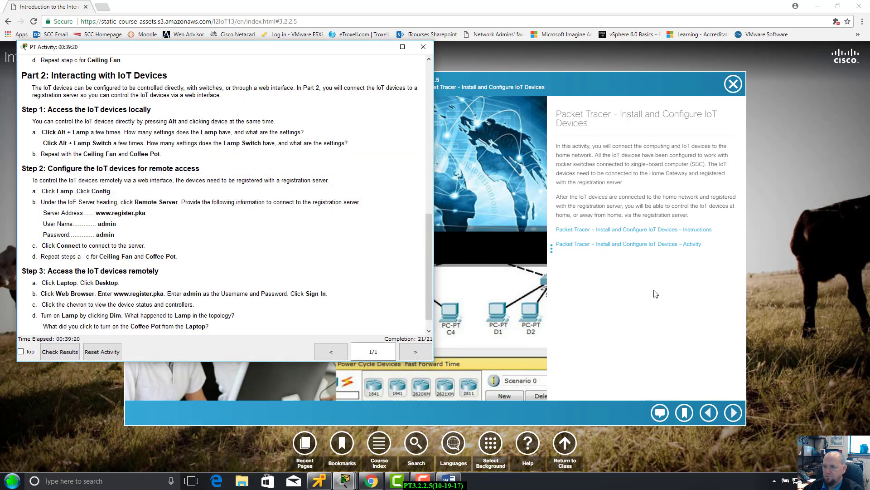
pyautogui.click(655, 294)
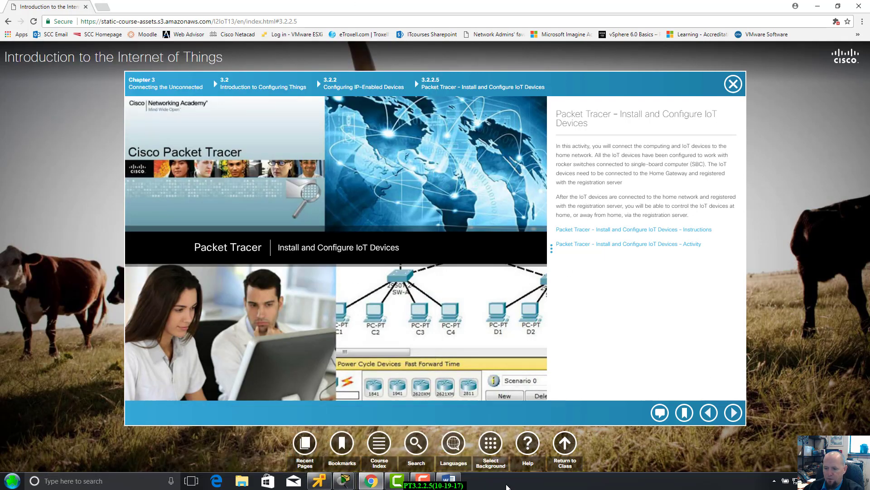
pyautogui.click(449, 482)
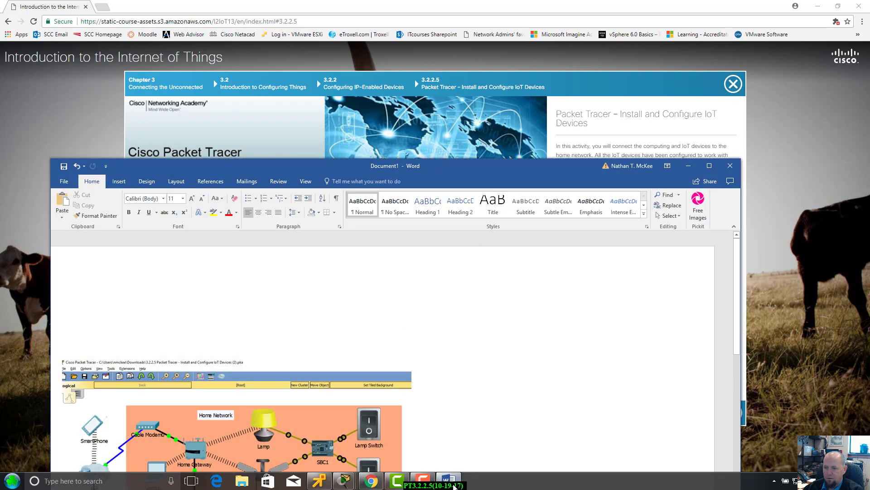
pyautogui.moveTo(427, 170); pyautogui.dragTo(462, 69)
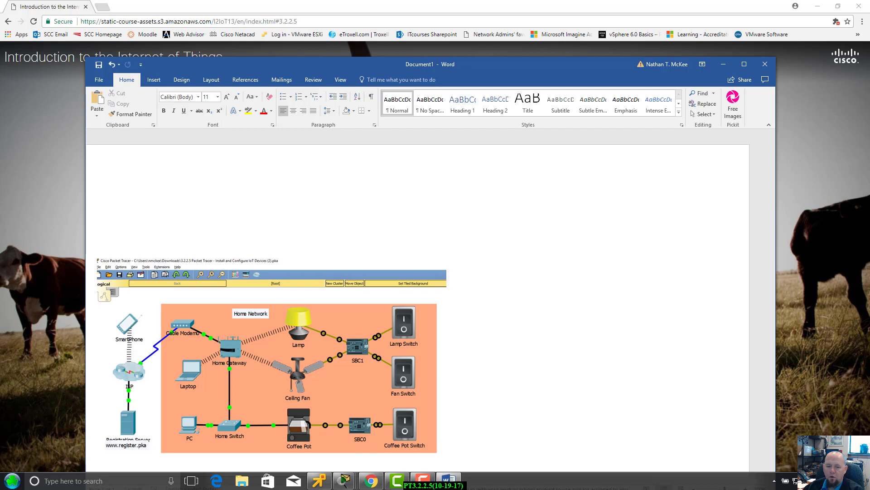